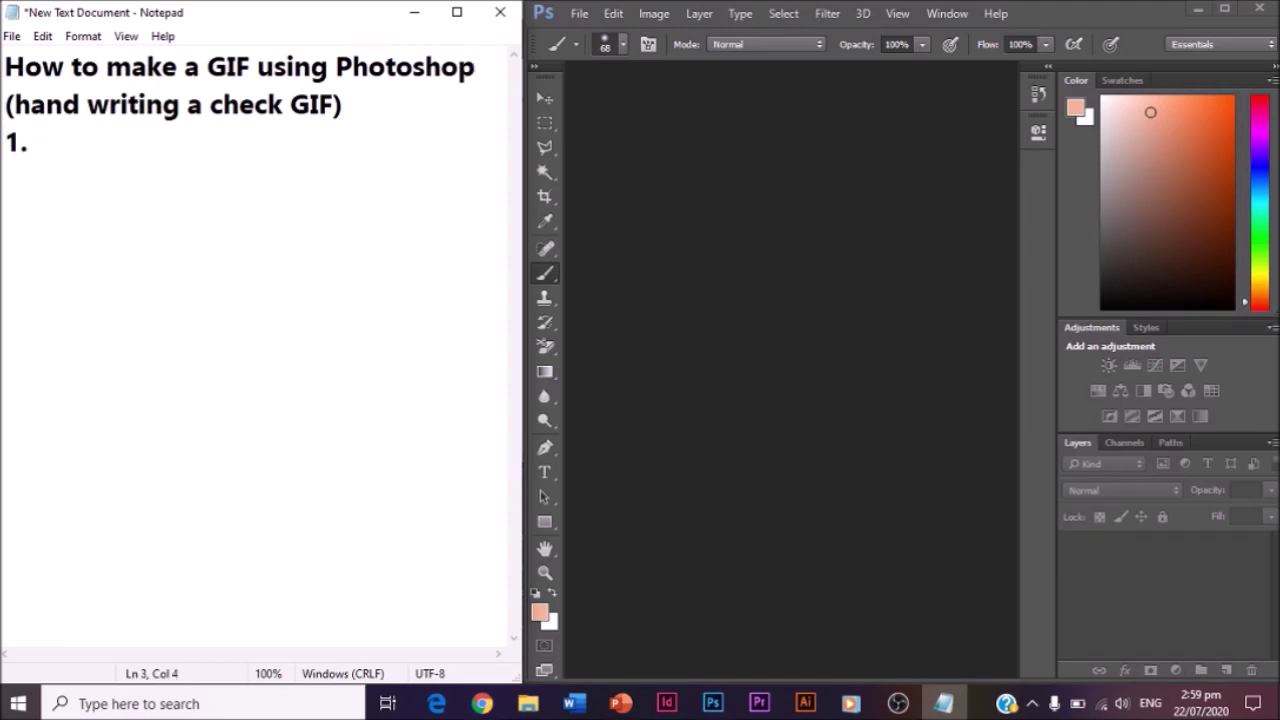
# Write the first instruction in the note: "Open an image of hand and check in photoshop."
pyautogui.write('Open an image of hand and')
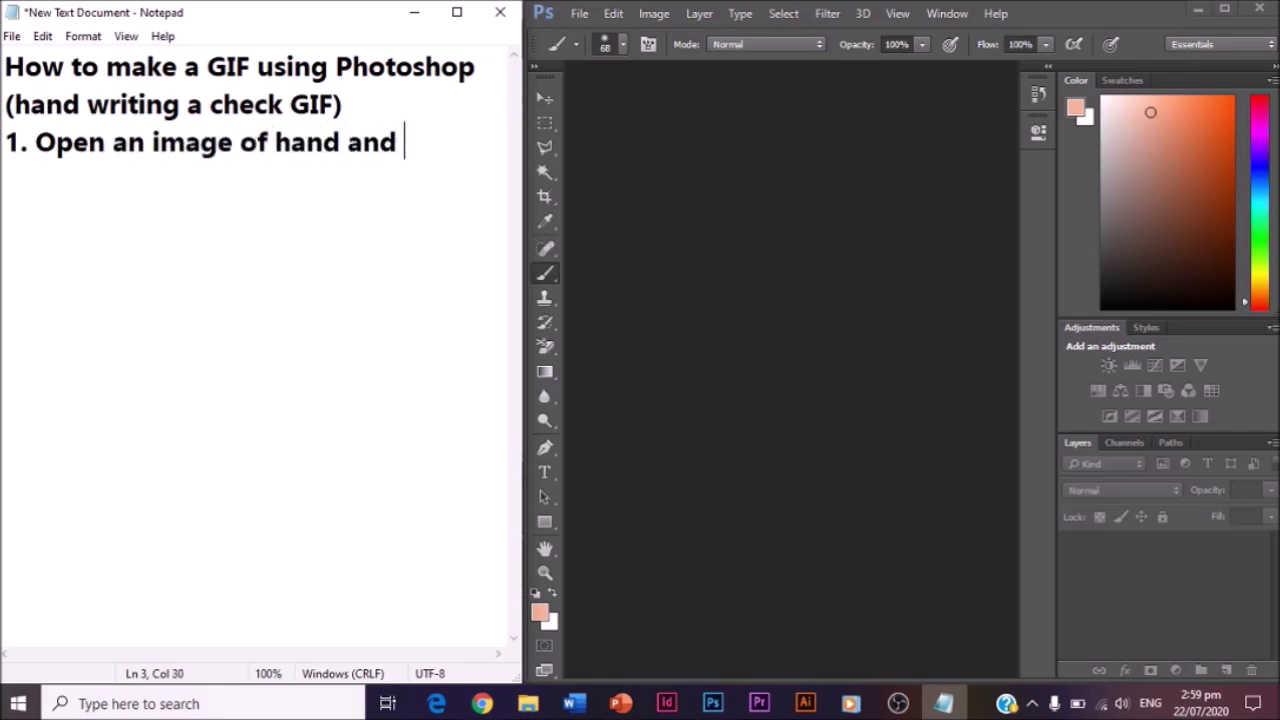
pyautogui.write(' check')
pyautogui.press('Return')
pyautogui.write('in photoshop.')
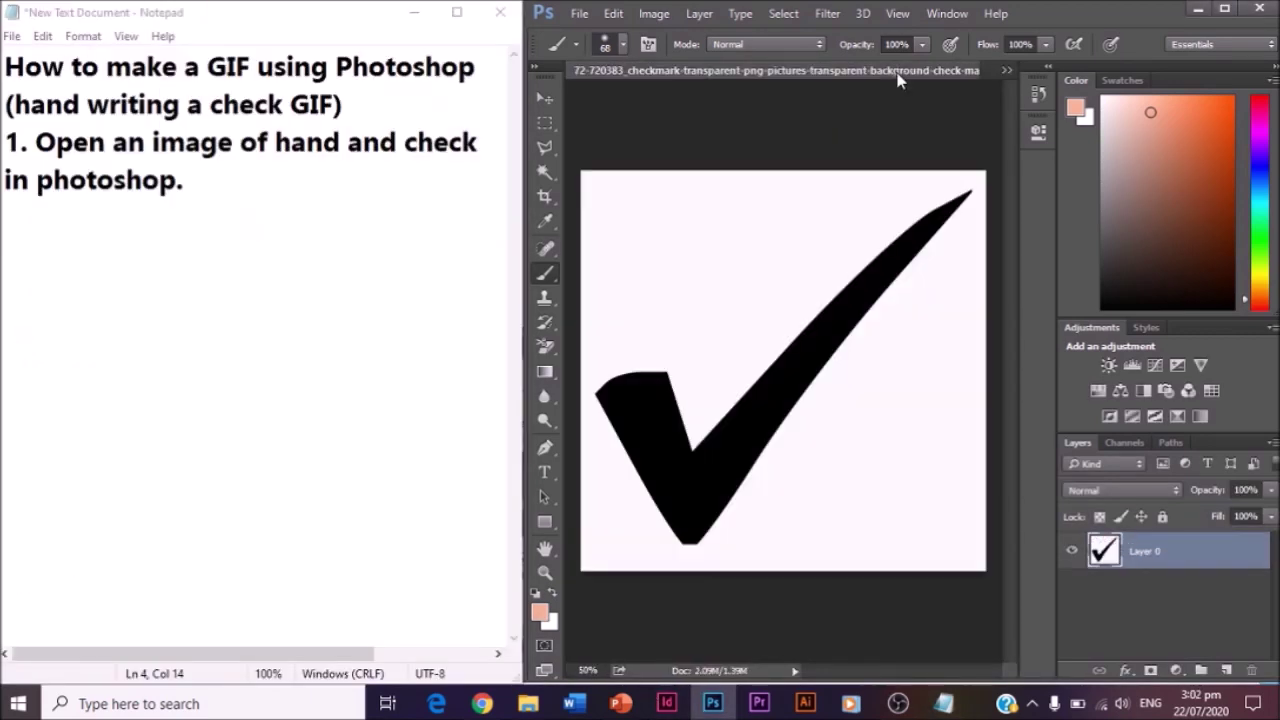
# Add the sentence "Make sure each image has a transparent background." to instruction 1 in the Notepad note
pyautogui.click(213, 172)
pyautogui.write('Make s')
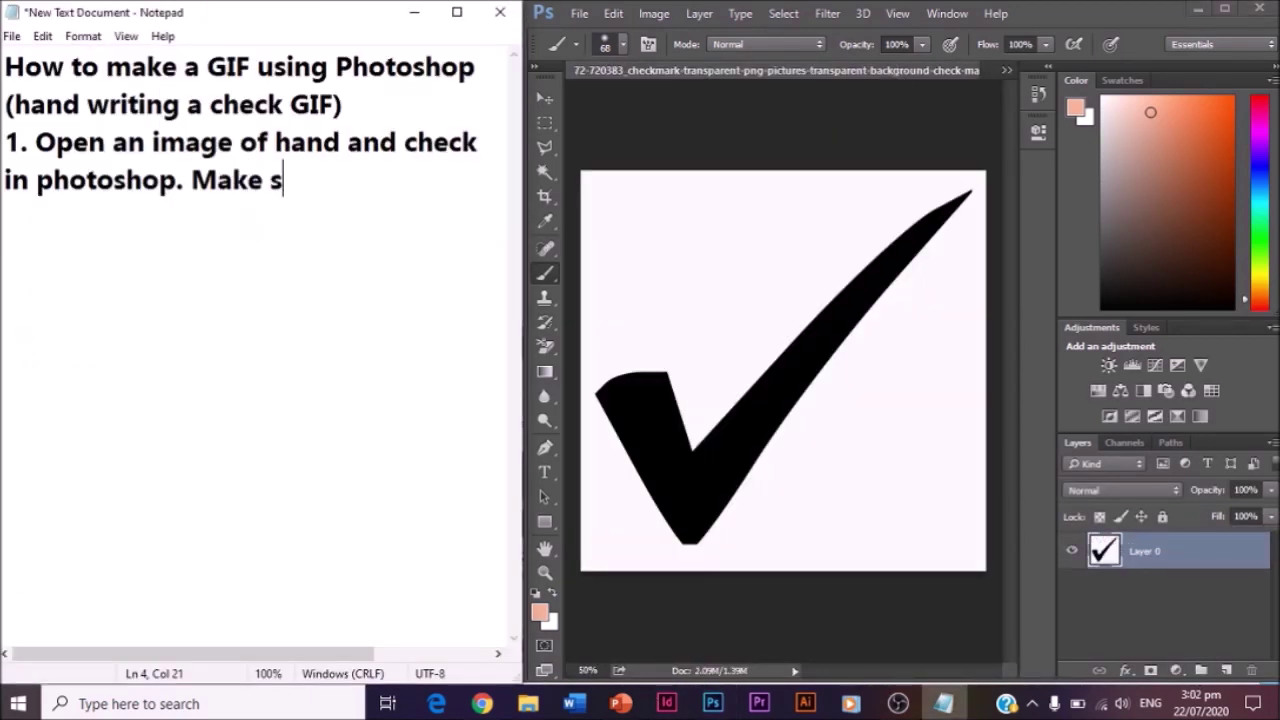
pyautogui.write('ure each im')
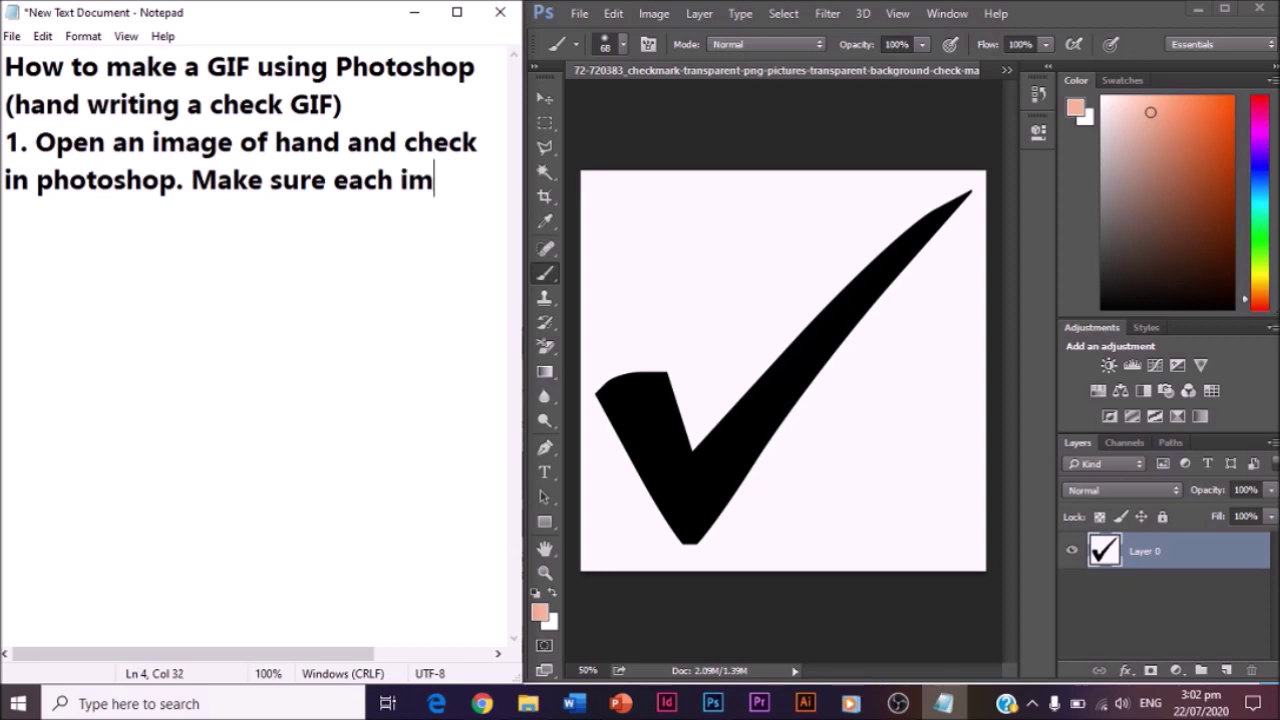
pyautogui.write('age has a transparent ba')
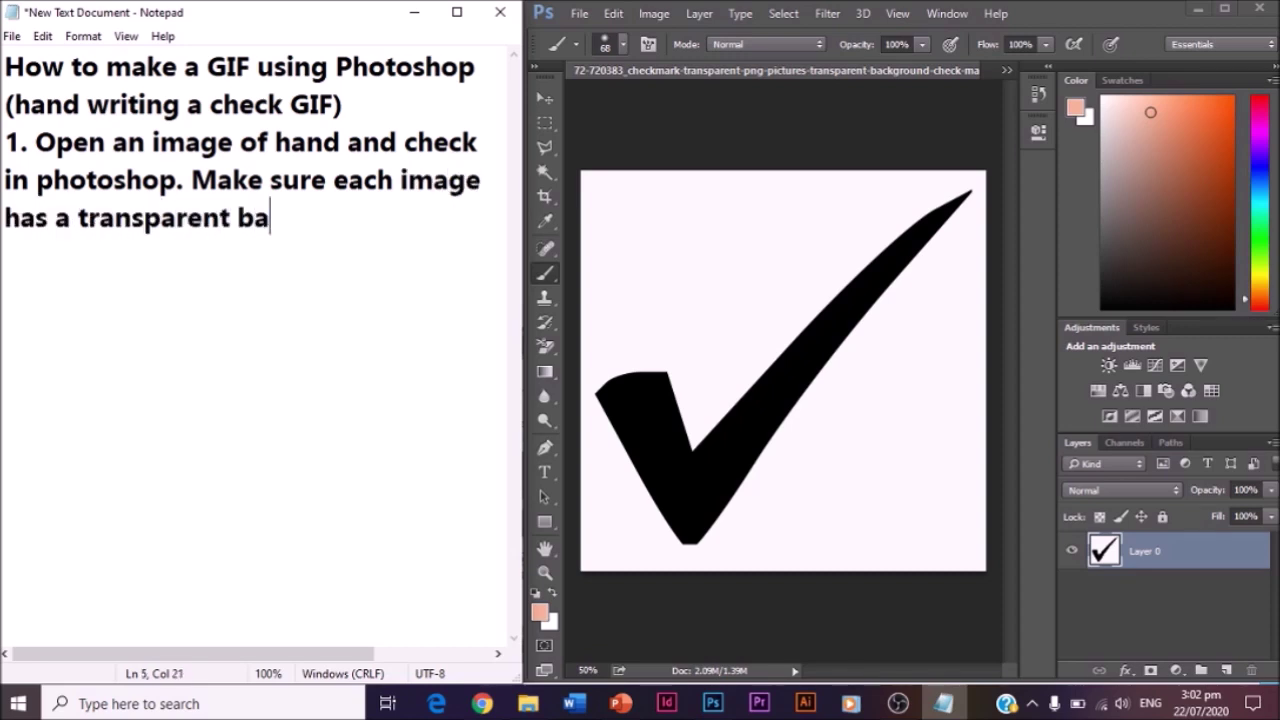
pyautogui.write('ckground.')
# In Photoshop, erase the background around the check mark with the Magic Eraser and select the whole canvas
pyautogui.click(545, 347)
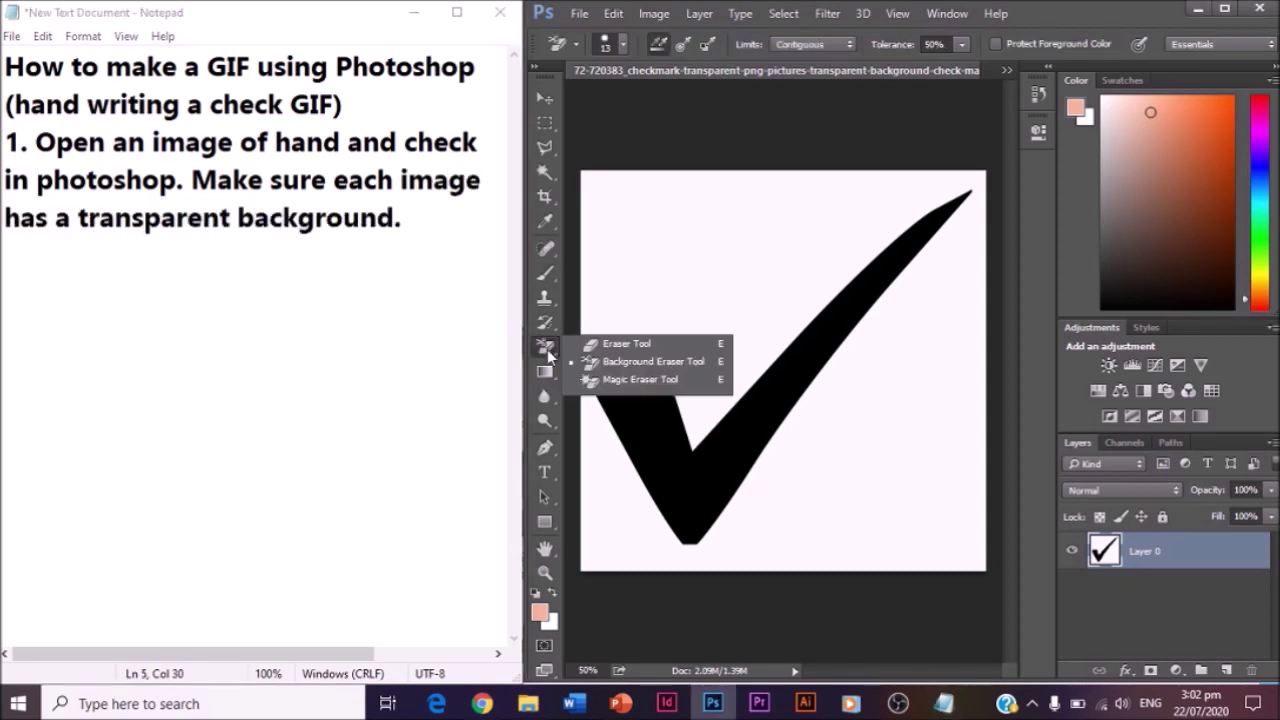
pyautogui.click(637, 377)
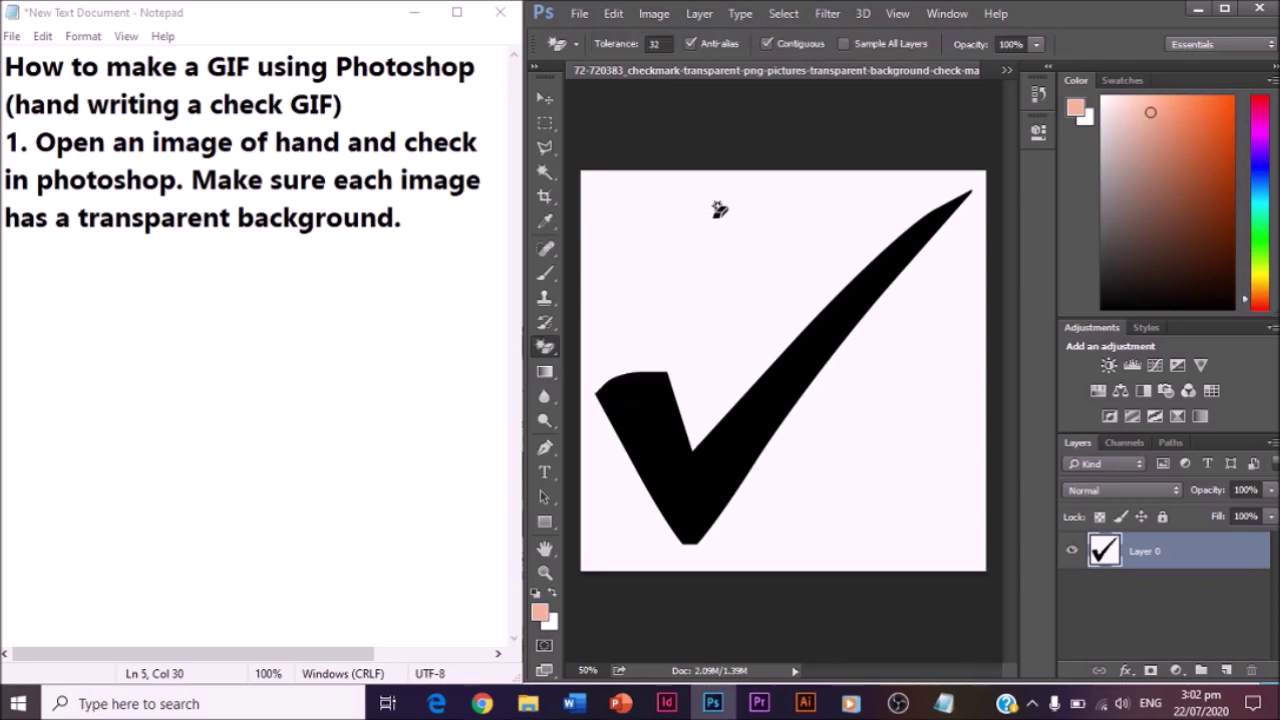
pyautogui.click(718, 210)
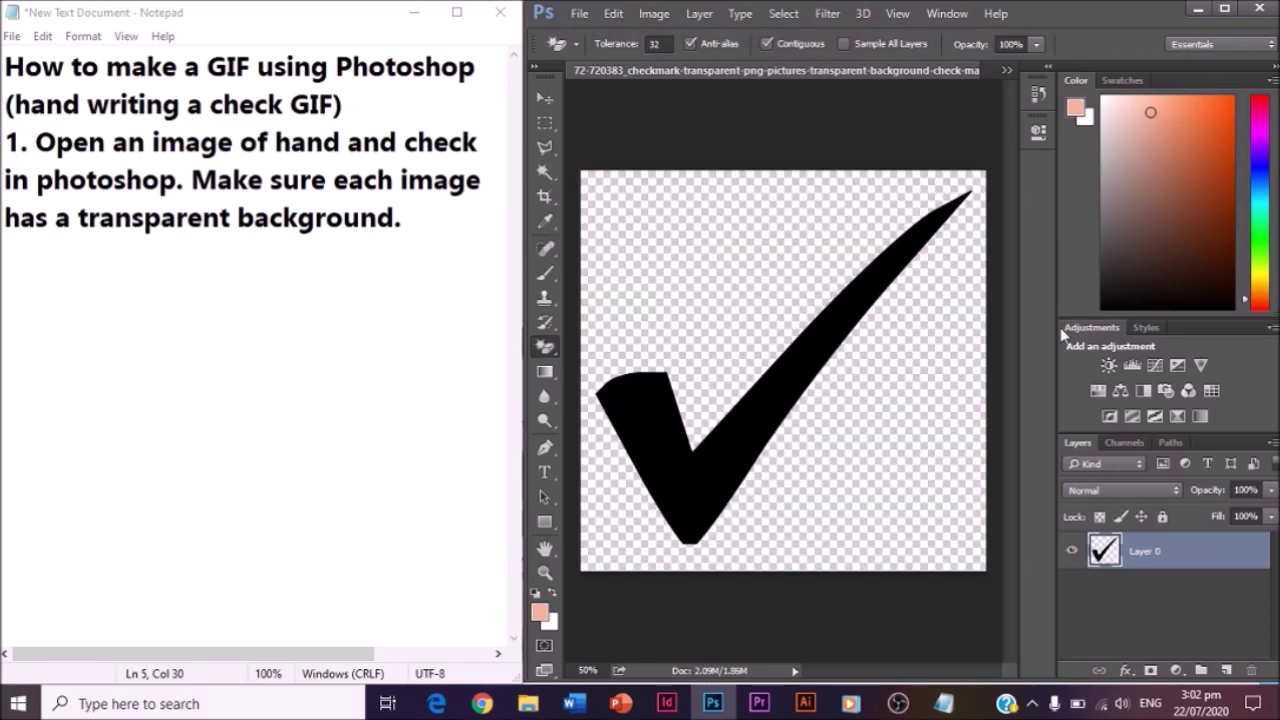
pyautogui.hotkey('ctrl', 'a')
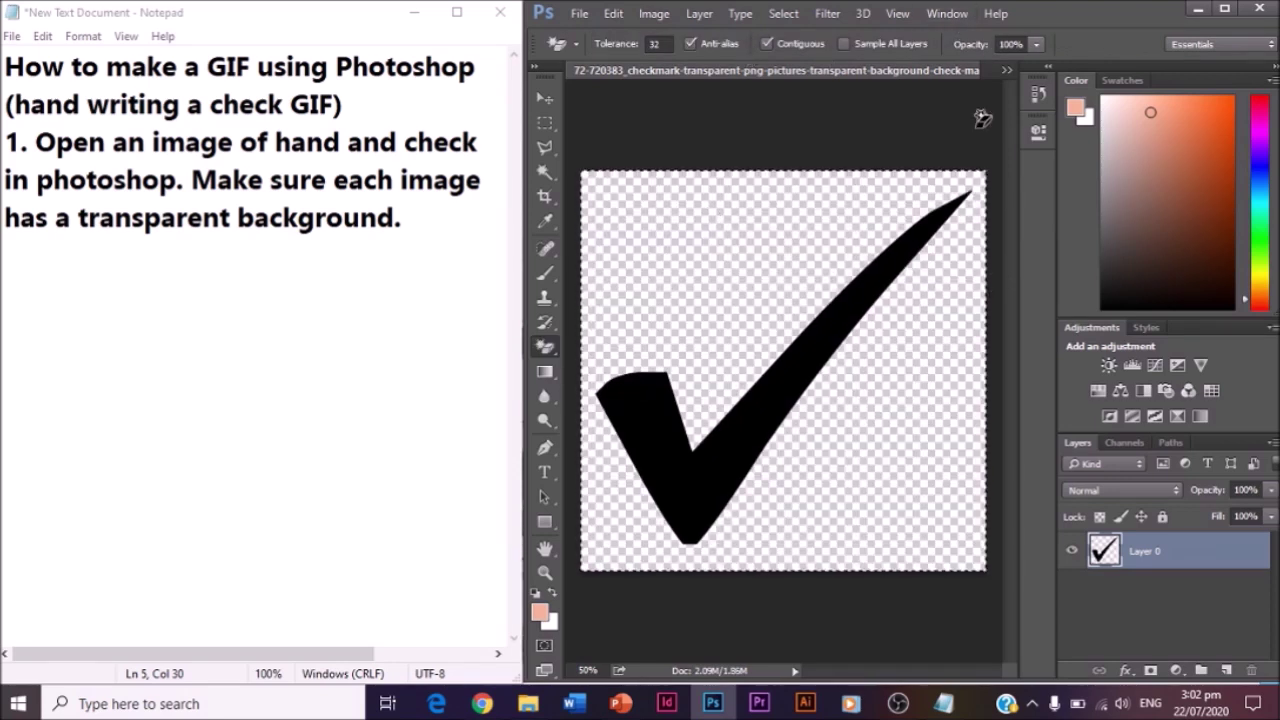
# In Notepad, add the instruction "2. Create New Layer (CTRL+shift+N)." on a new line
pyautogui.click(443, 217)
pyautogui.press('Return')
pyautogui.write('2. Create Ne')
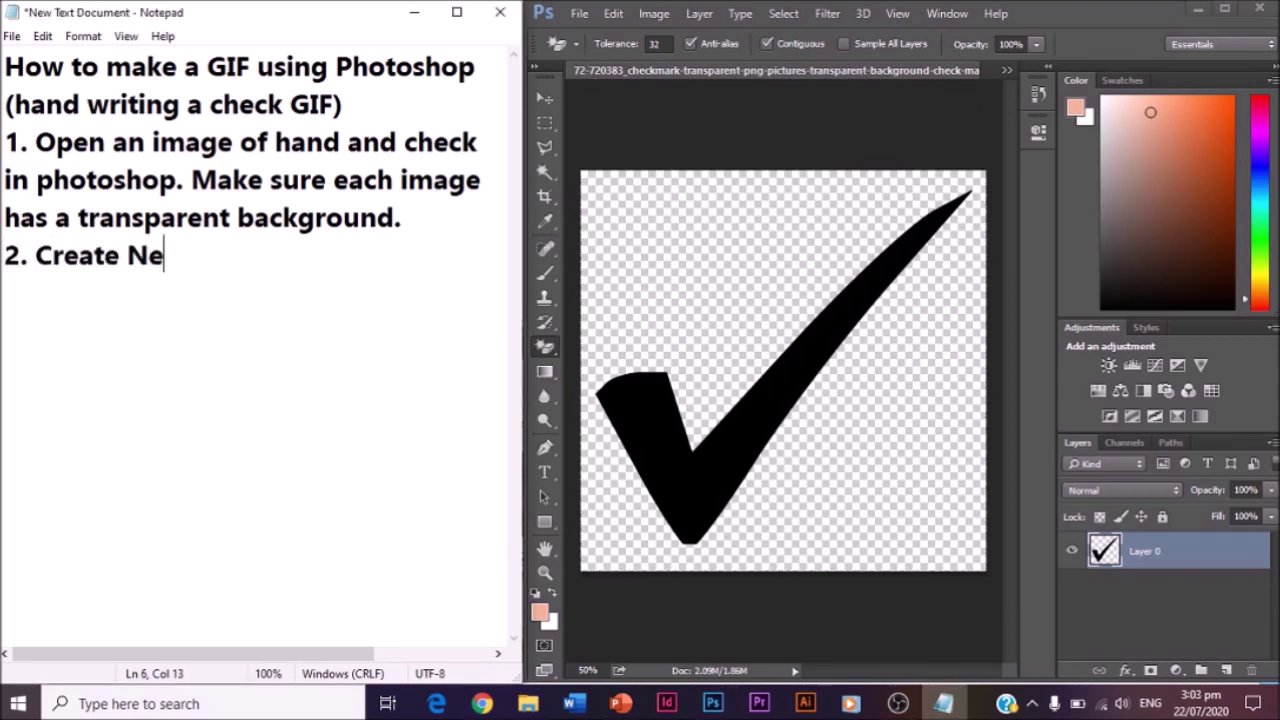
pyautogui.write('w Layer (CTRL+shift+N).')
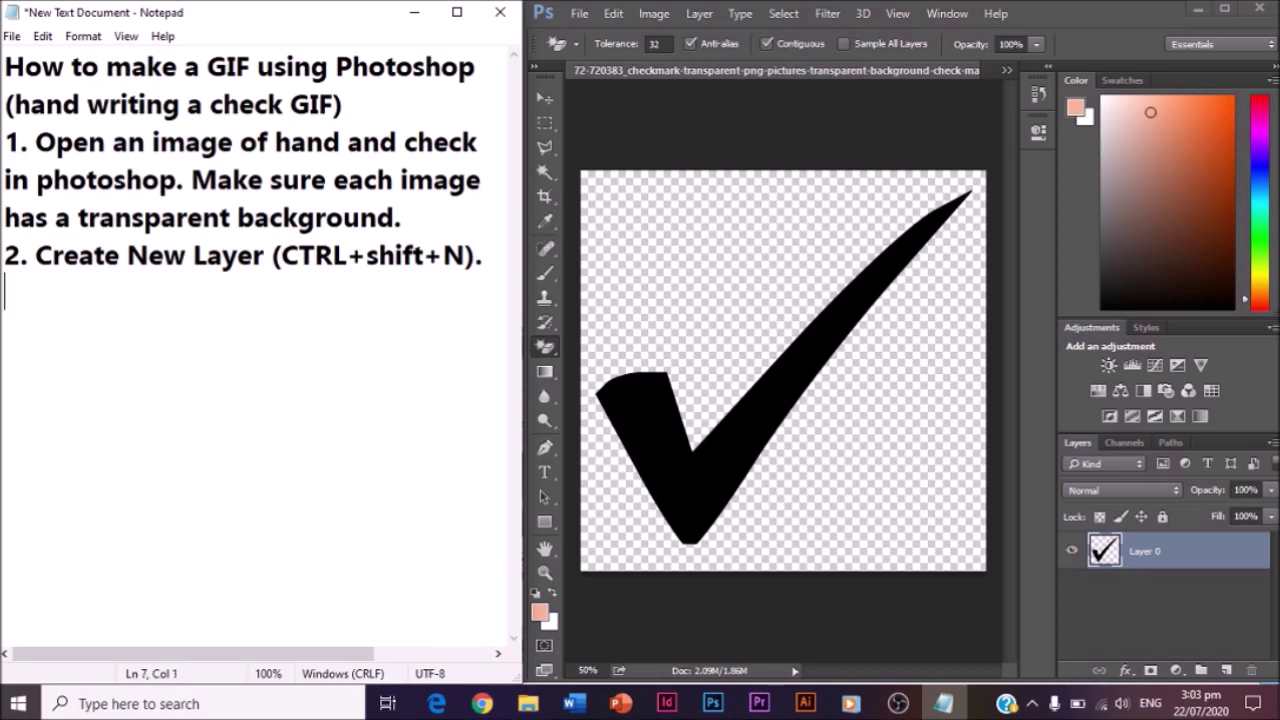
# Switch to Photoshop and add a new empty layer to the check mark document with the default settings
pyautogui.hotkey('alt', 'Tab')
pyautogui.hotkey('ctrl', 'shift', 'n')
pyautogui.press('Return')
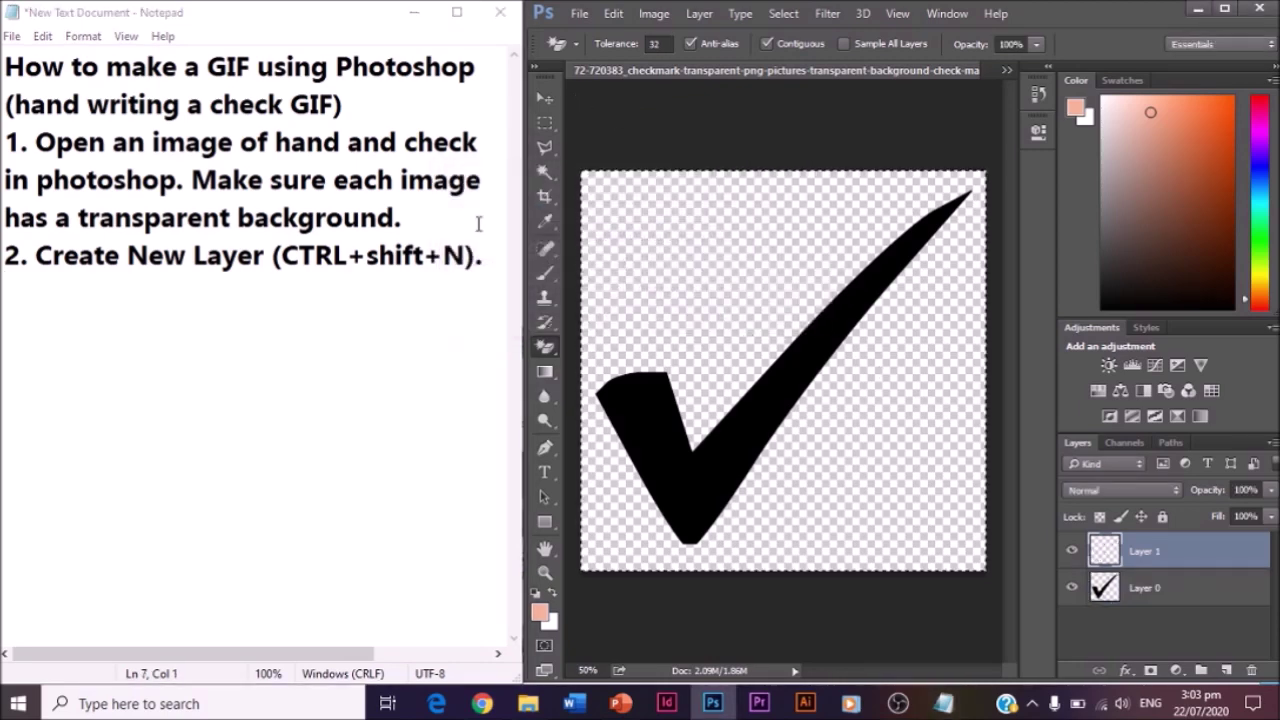
# Switch to Notepad and add the instruction "3. Copy and paste the other image over the first one."
pyautogui.hotkey('alt', 'Tab')
pyautogui.write('Copy and')
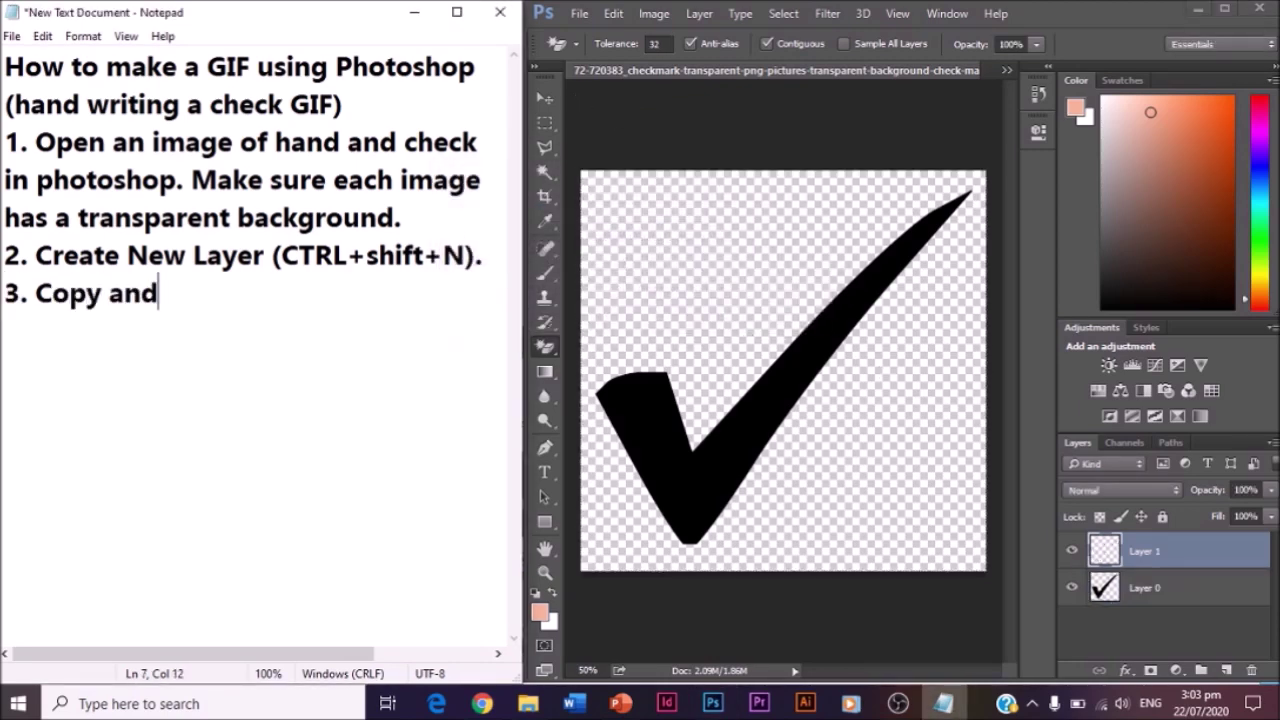
pyautogui.write(' paste the other image ')
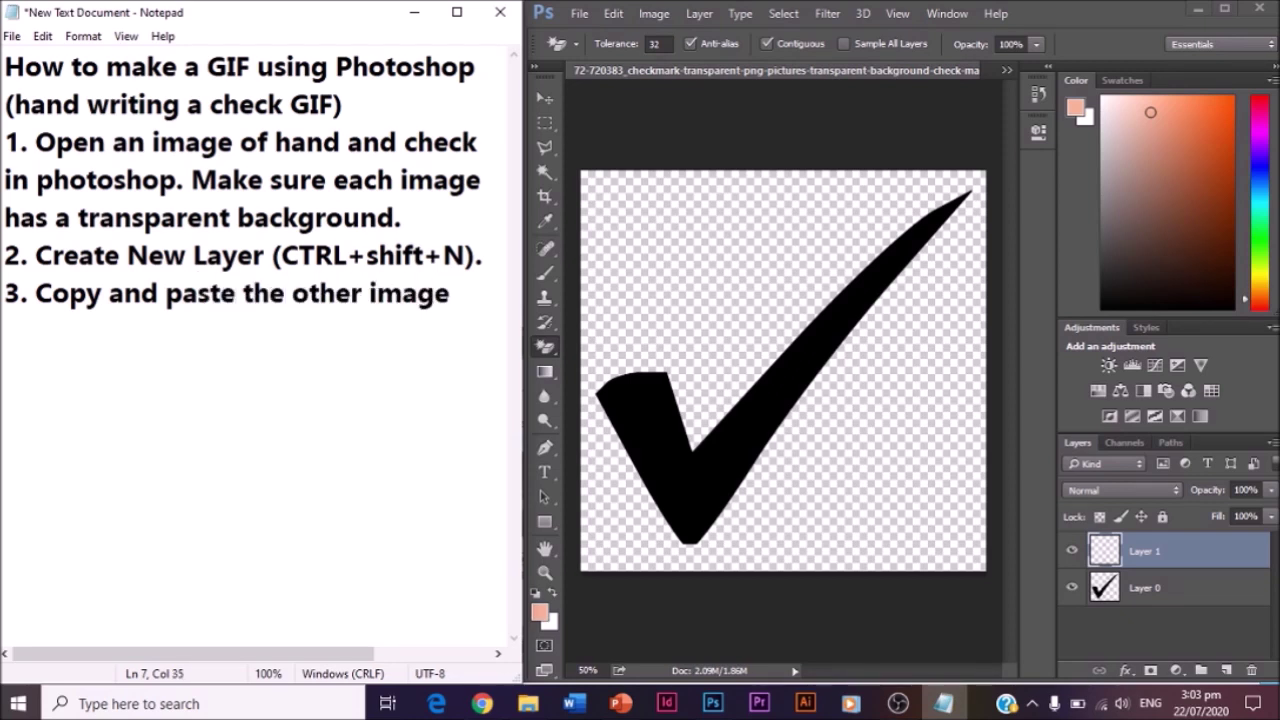
pyautogui.write('over the')
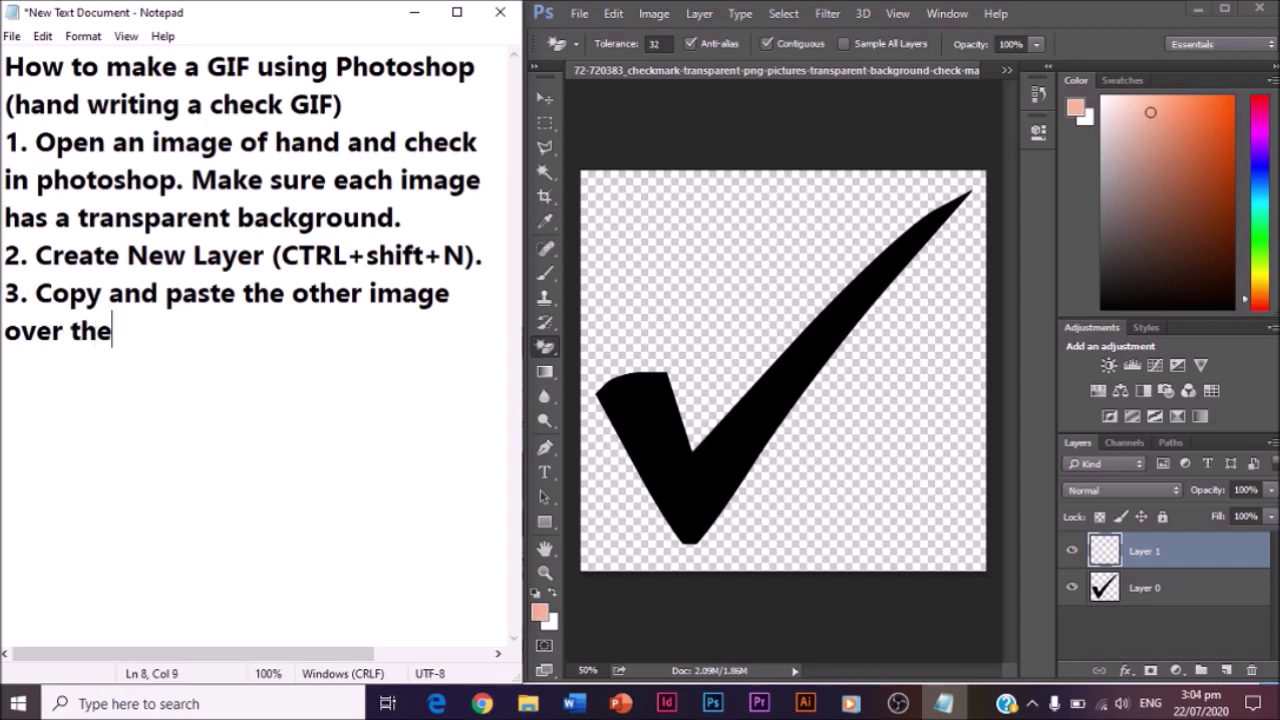
pyautogui.write(' first one.')
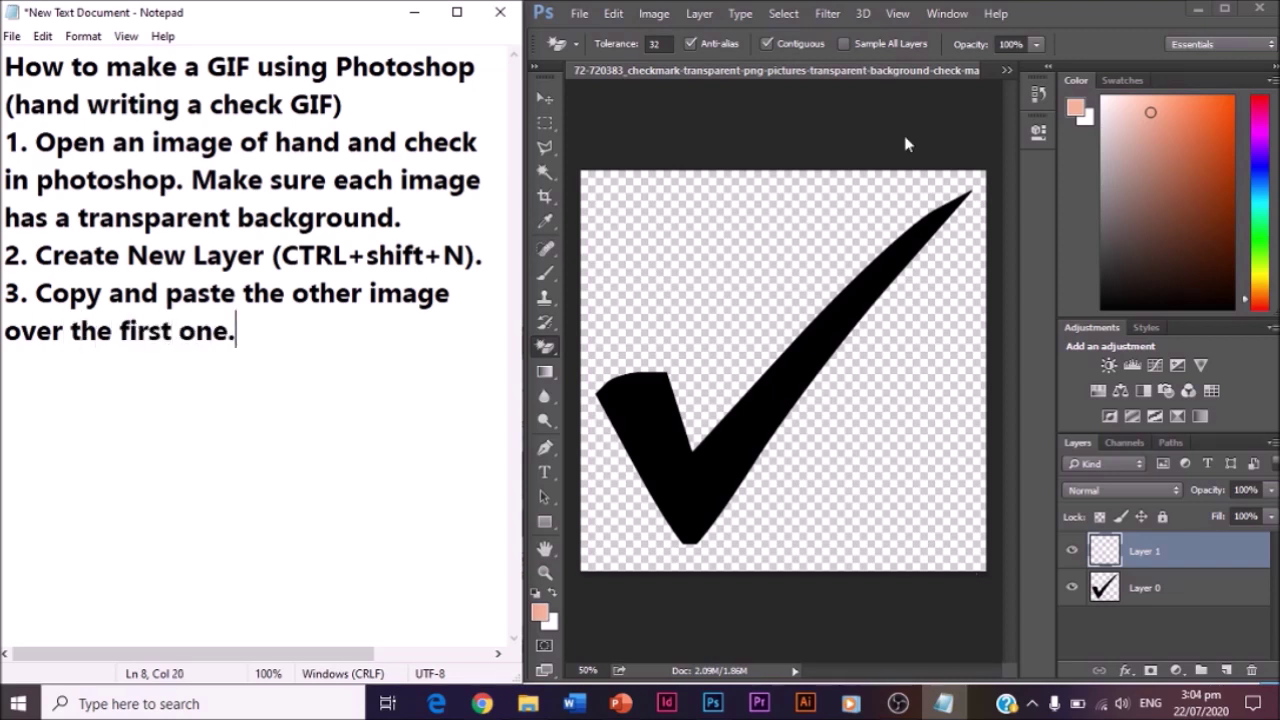
# In Photoshop, bring the hand image from write.png into the check mark document and paste it on Layer 1
pyautogui.click(1005, 71)
pyautogui.click(920, 77)
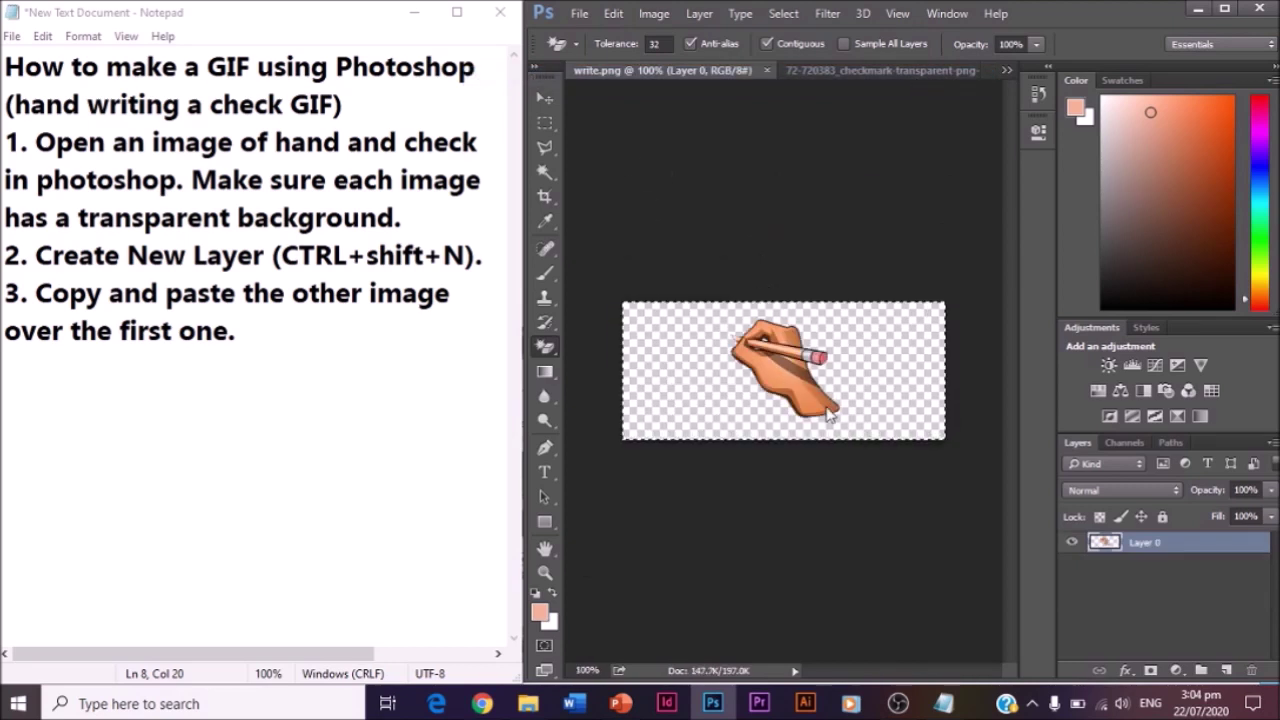
pyautogui.click(848, 72)
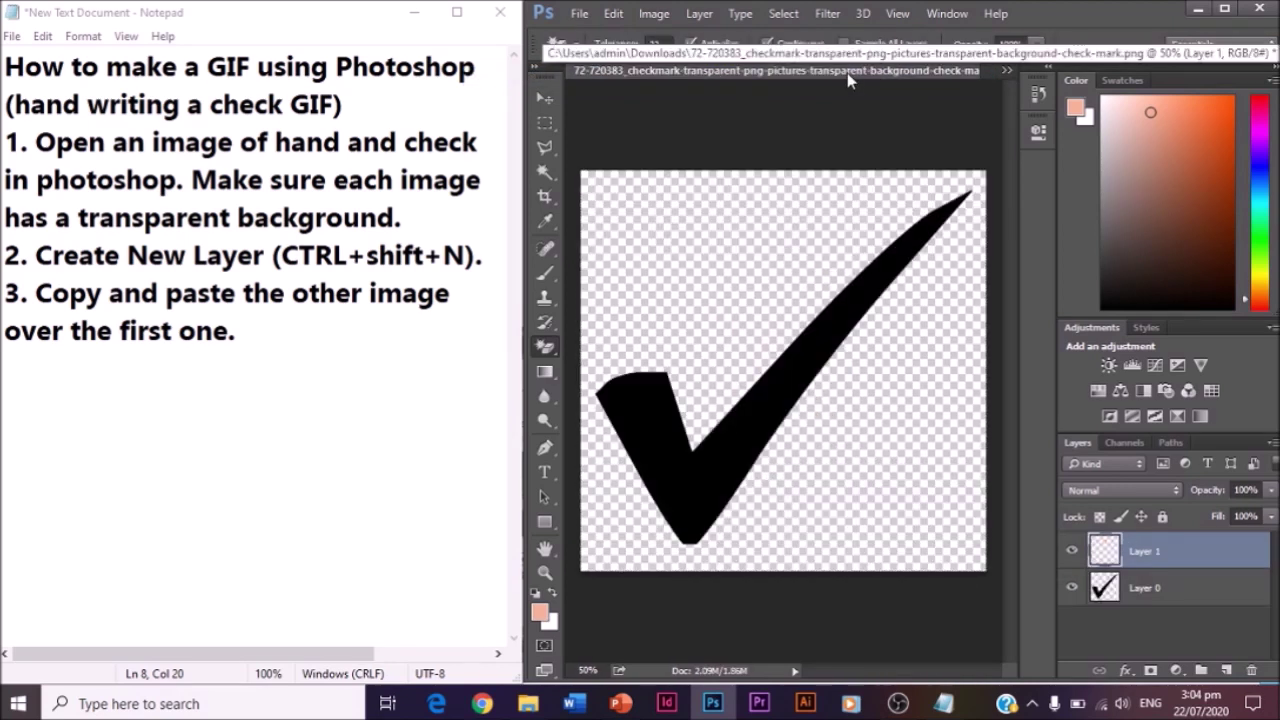
pyautogui.hotkey('ctrl', 'v')
# In Notepad, add the instruction "4. Do some adjustments with the size." on a new line
pyautogui.click(283, 320)
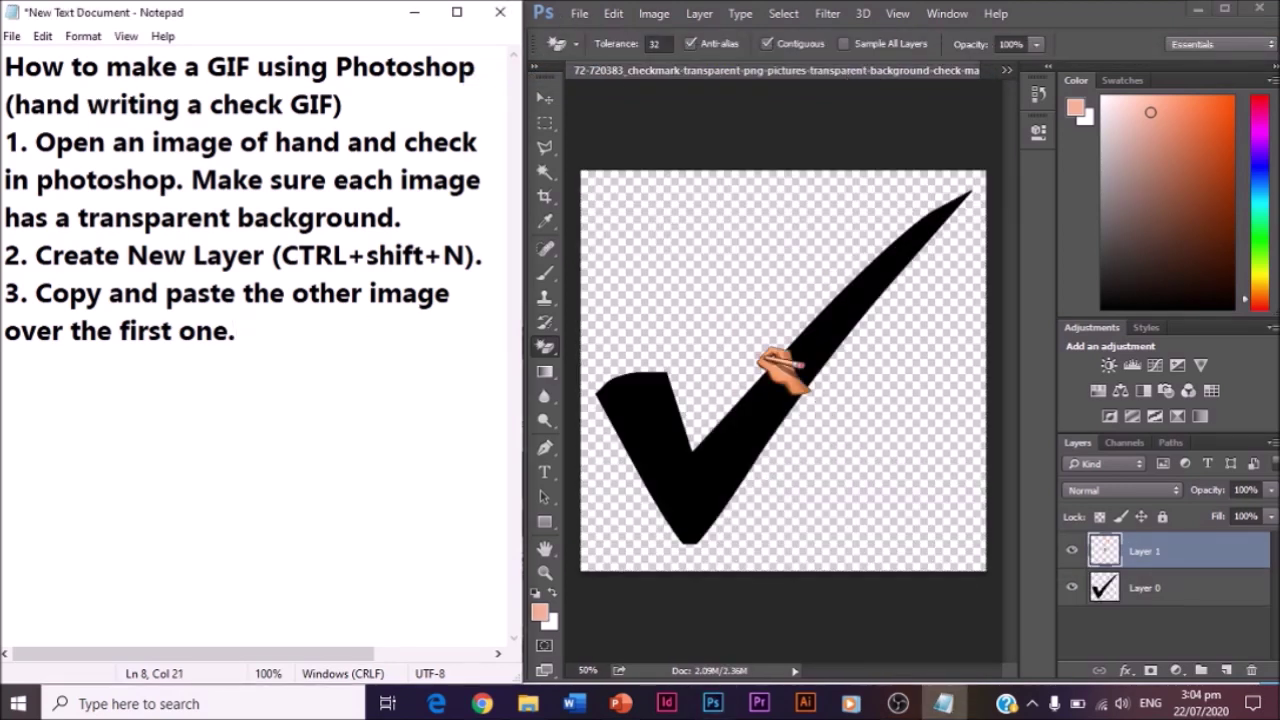
pyautogui.write('Do so')
pyautogui.press('BackSpace')
pyautogui.press('BackSpace')
pyautogui.press('BackSpace')
pyautogui.press('BackSpace')
pyautogui.press('BackSpace')
pyautogui.press('Return')
pyautogui.write('4. Do some adjustments')
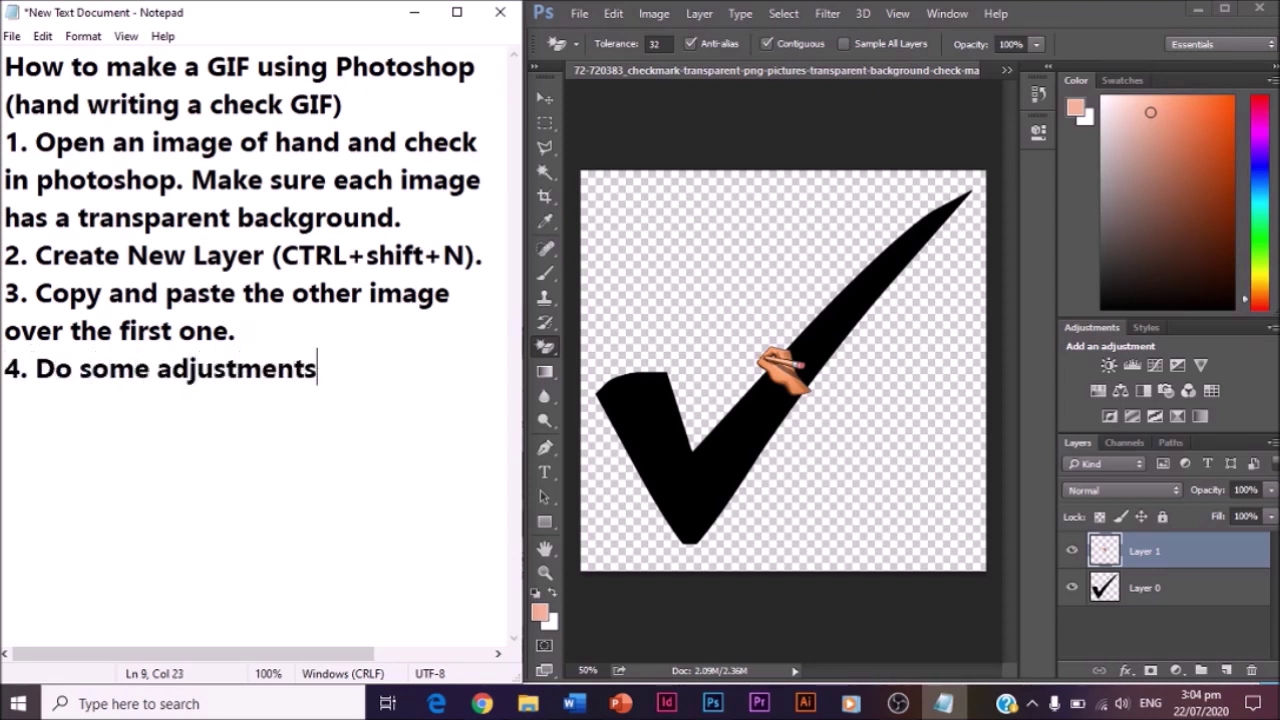
pyautogui.write(' with the siz')
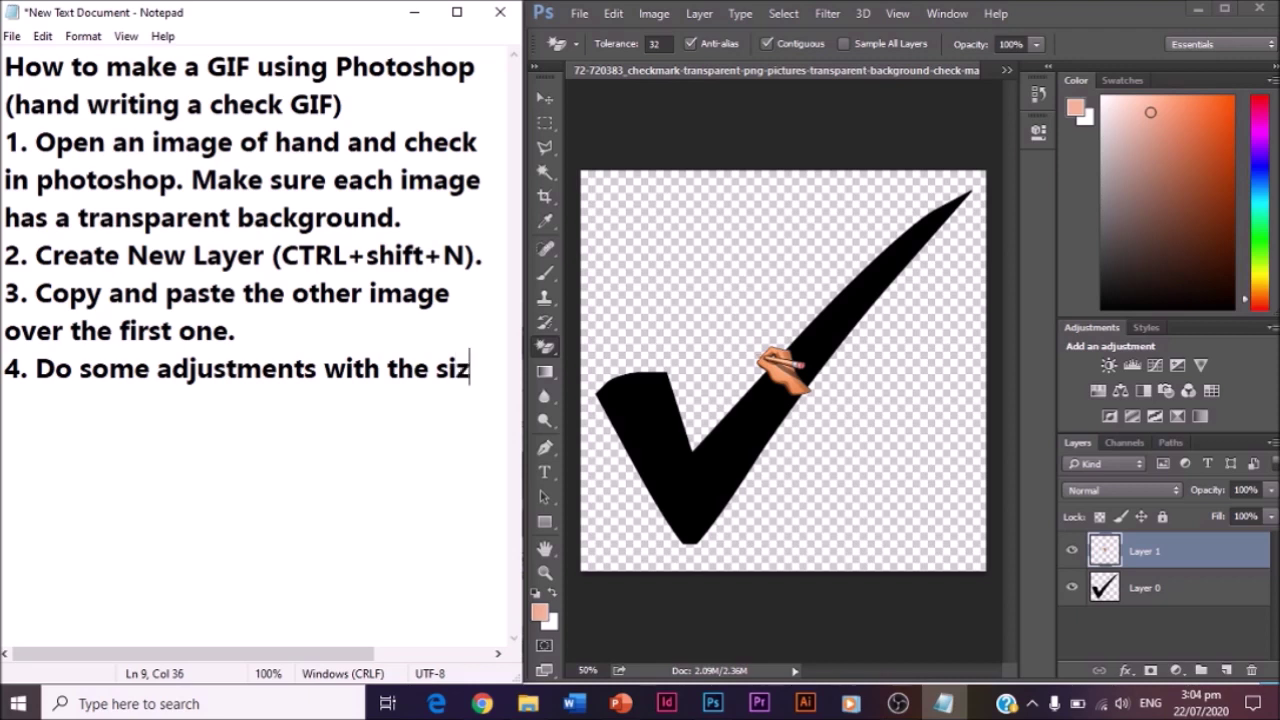
# In Photoshop, select the hand on Layer 1 with a rectangular marquee and scale it up to about 266%
pyautogui.click(546, 124)
pyautogui.click(546, 124)
pyautogui.moveTo(719, 316); pyautogui.dragTo(852, 442)
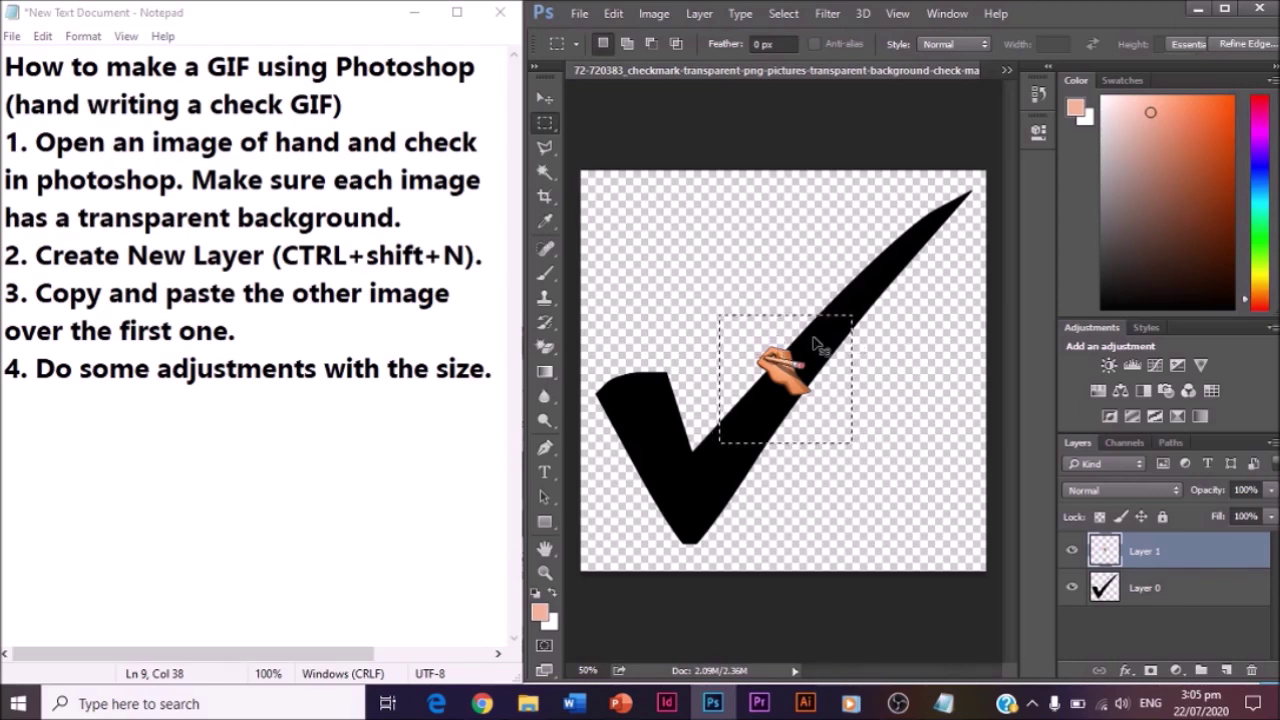
pyautogui.hotkey('ctrl', 't')
pyautogui.moveTo(852, 442); pyautogui.dragTo(1000, 655)
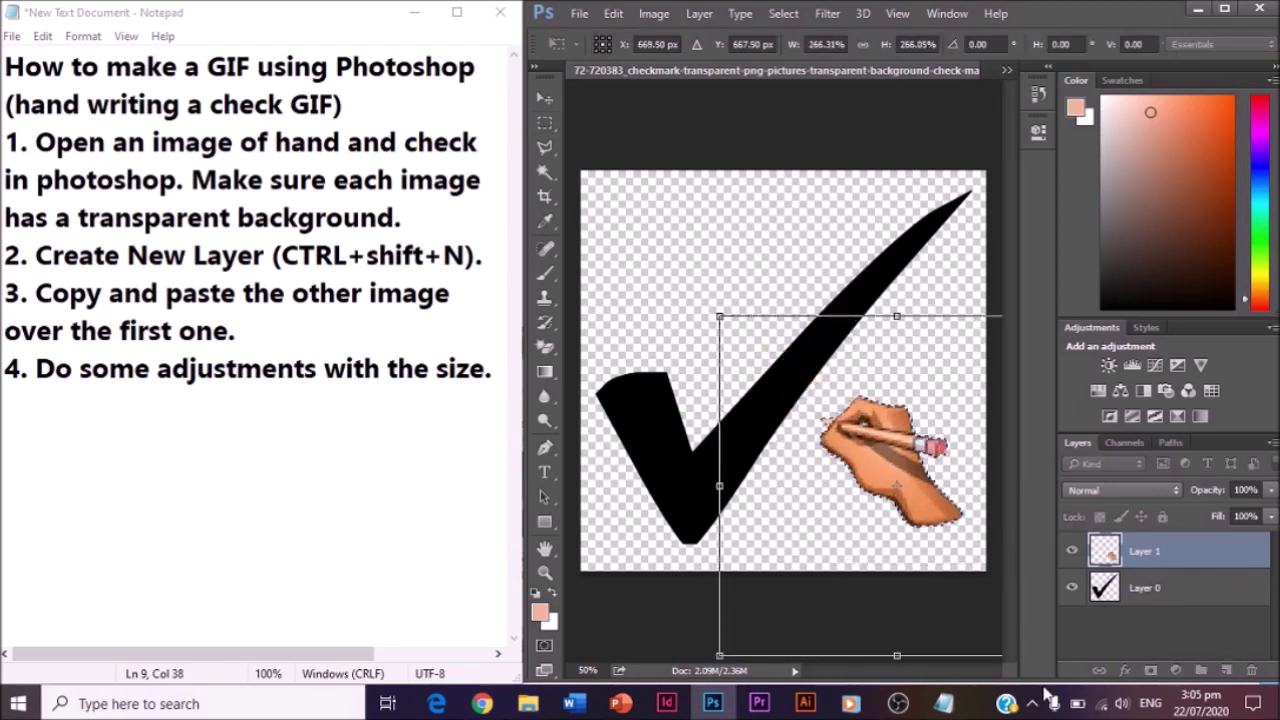
pyautogui.click(546, 124)
pyautogui.click(817, 277)
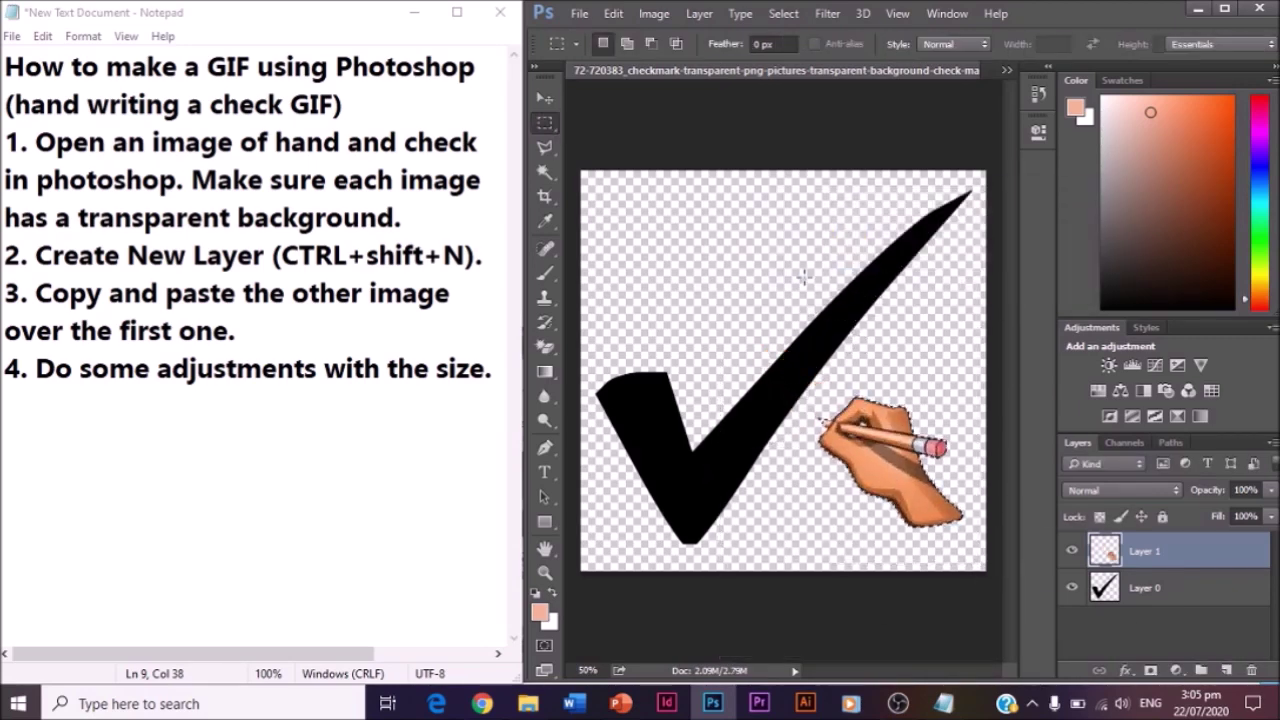
# Set the canvas size to 50 cm wide and 50 cm high, keeping the centre anchor
pyautogui.click(579, 13)
pyautogui.moveTo(657, 18)
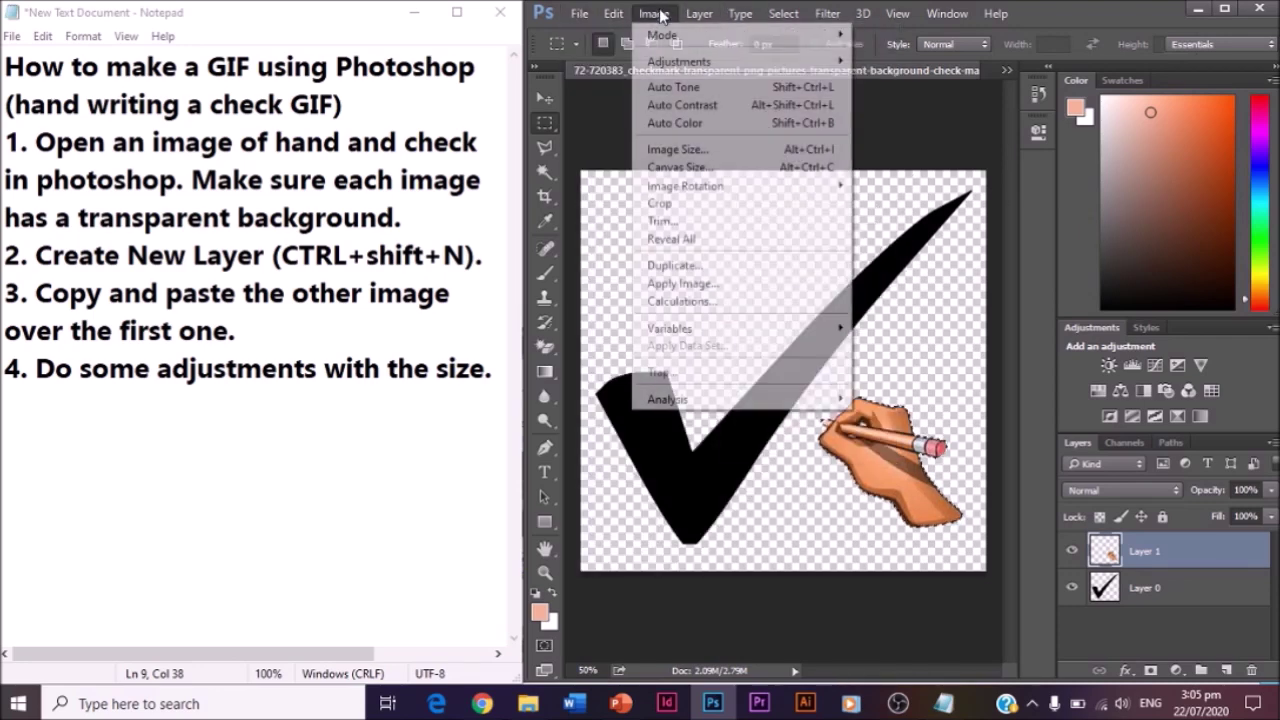
pyautogui.click(690, 167)
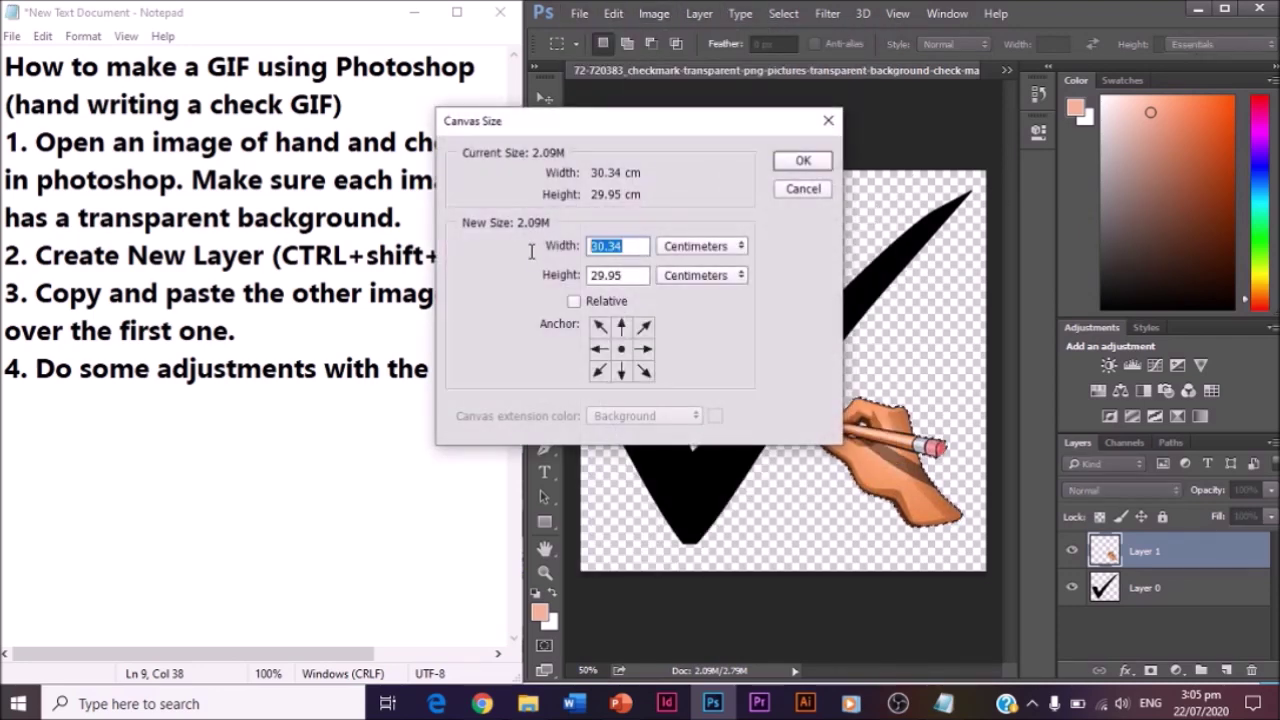
pyautogui.write('50')
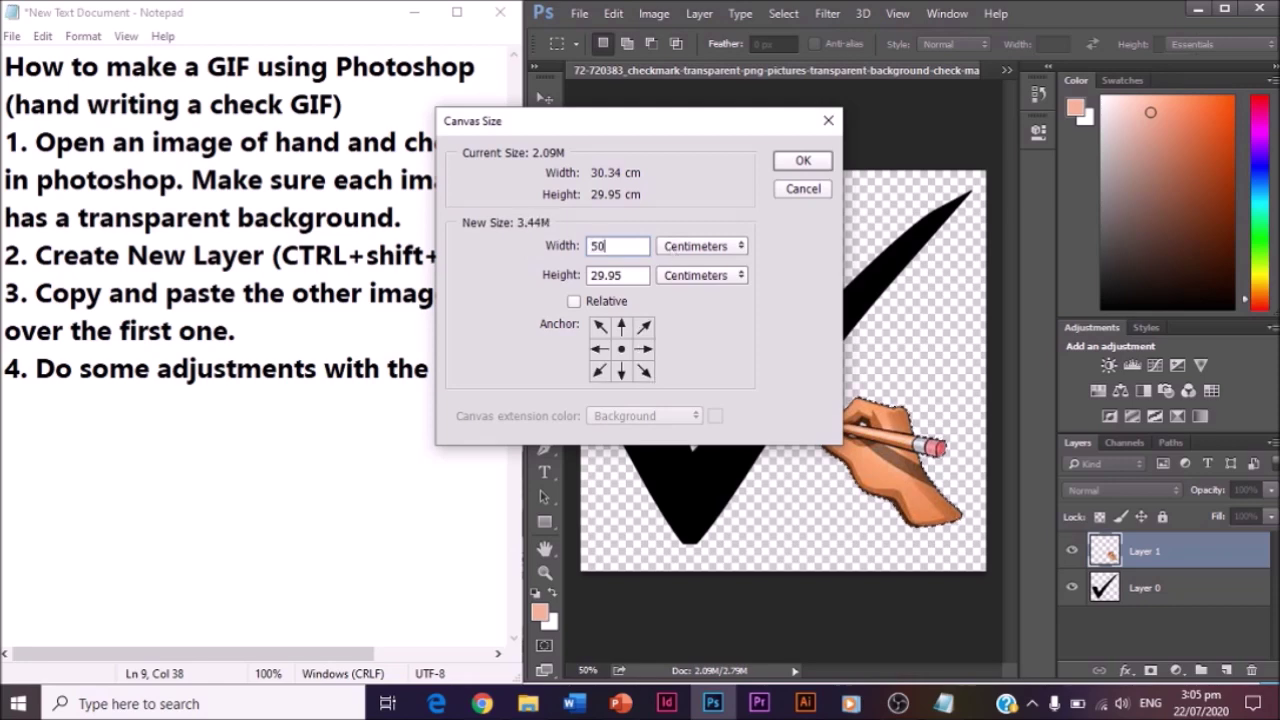
pyautogui.moveTo(628, 274); pyautogui.dragTo(519, 282)
pyautogui.write('50')
pyautogui.press('Return')
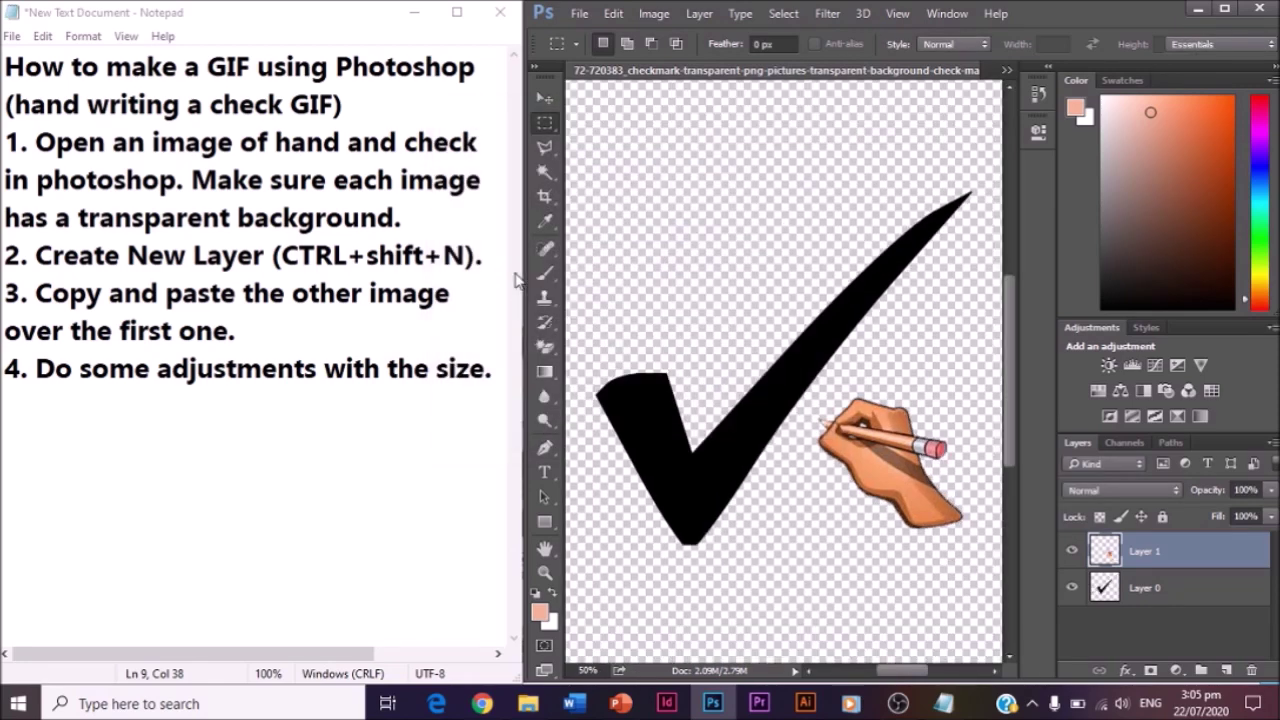
# Select the hand on Layer 1 with a rectangular marquee and scale it up to about 231% over the check mark
pyautogui.scroll(-2, 930, 366)
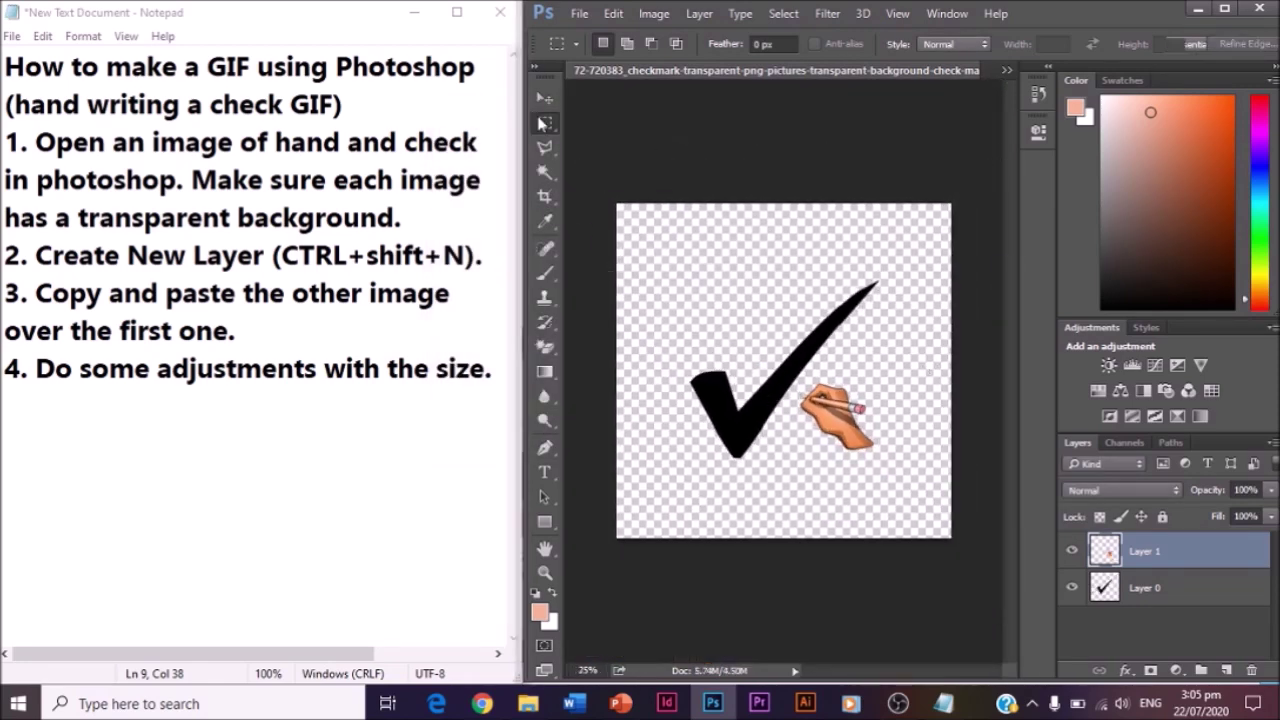
pyautogui.moveTo(751, 348); pyautogui.dragTo(904, 467)
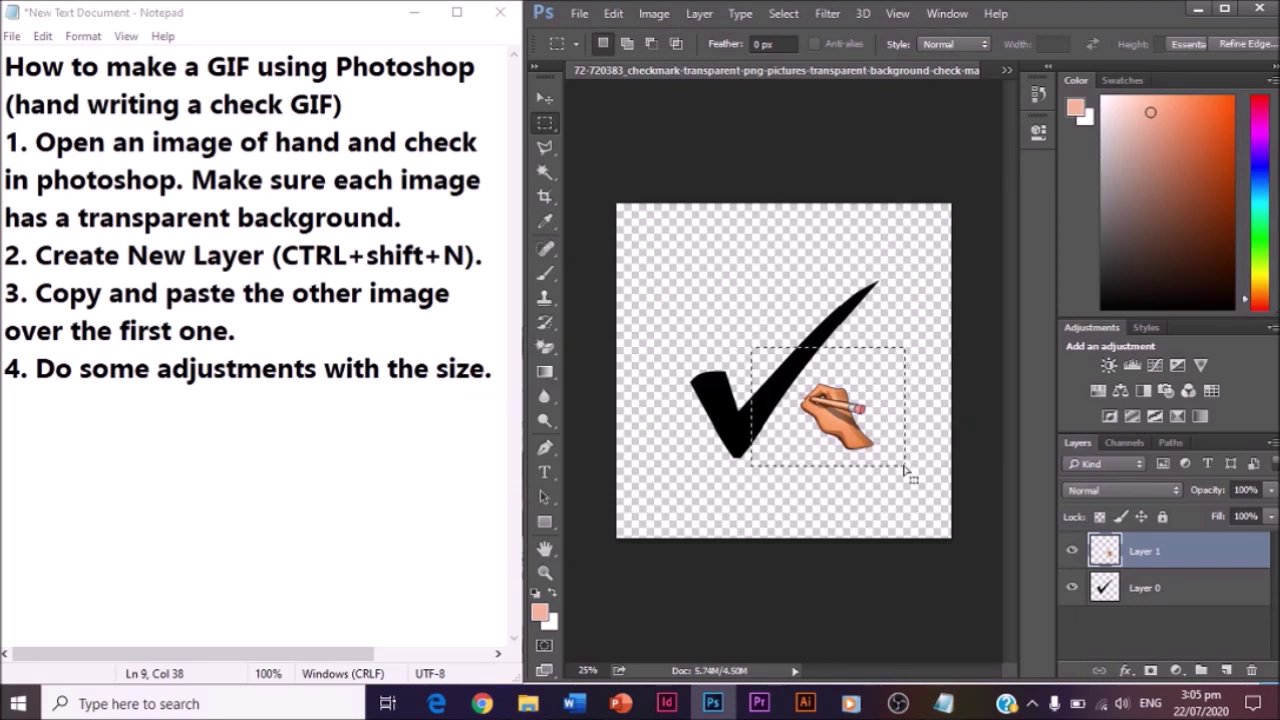
pyautogui.hotkey('ctrl', 't')
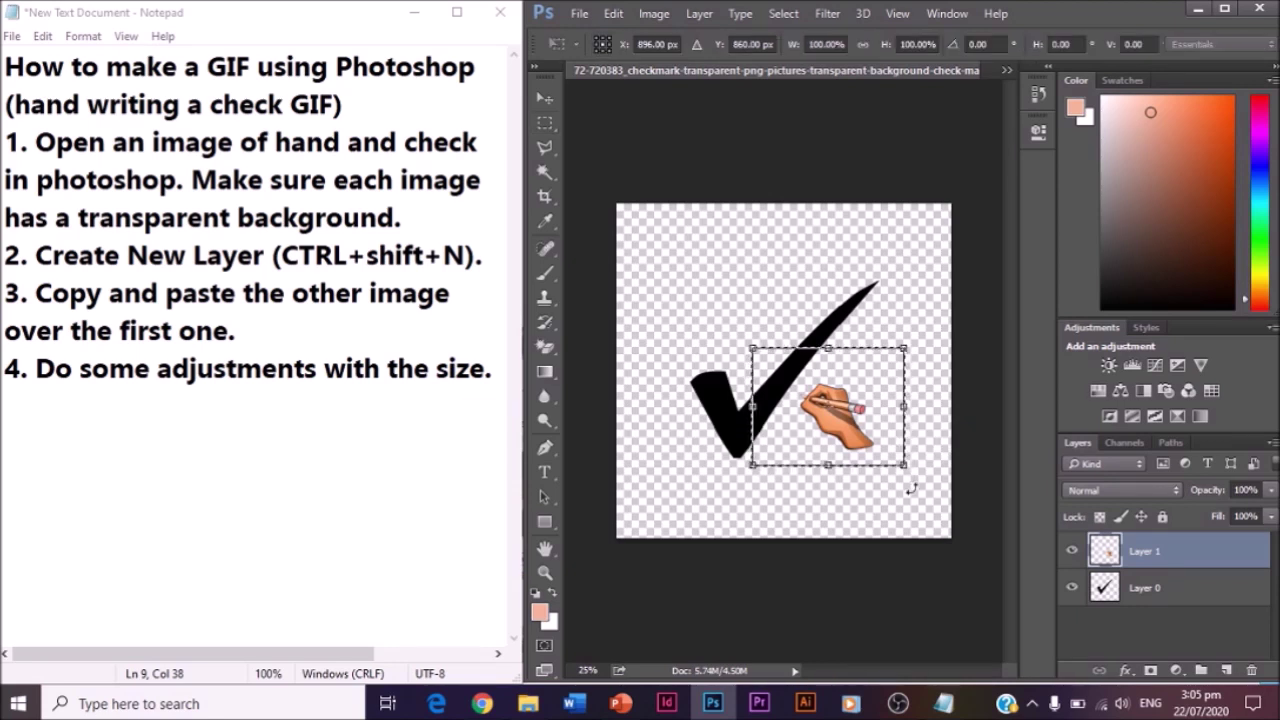
pyautogui.moveTo(906, 465); pyautogui.dragTo(998, 538)
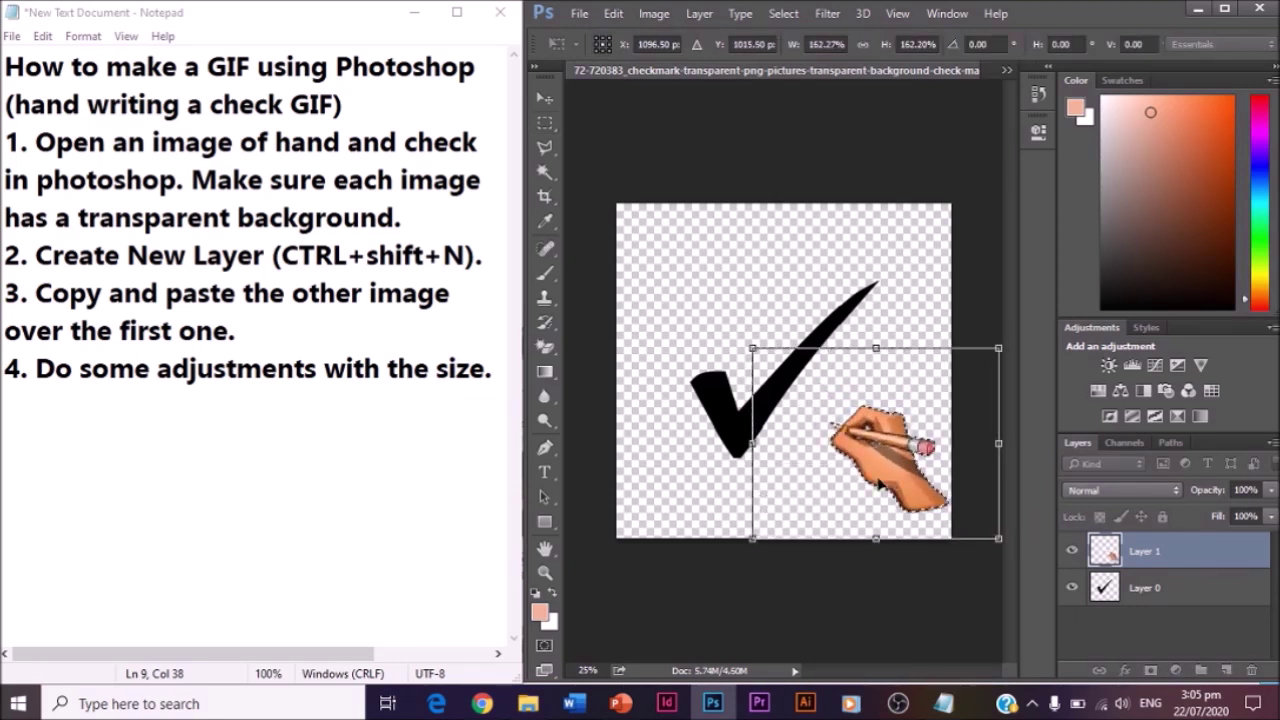
pyautogui.moveTo(877, 480); pyautogui.dragTo(752, 435)
pyautogui.moveTo(862, 494); pyautogui.dragTo(966, 572)
pyautogui.moveTo(826, 490)
pyautogui.mouseDown()
pyautogui.moveTo(785, 535)
pyautogui.moveTo(840, 545)
pyautogui.moveTo(820, 330)
pyautogui.moveTo(869, 404)
pyautogui.moveTo(780, 496)
pyautogui.mouseUp()
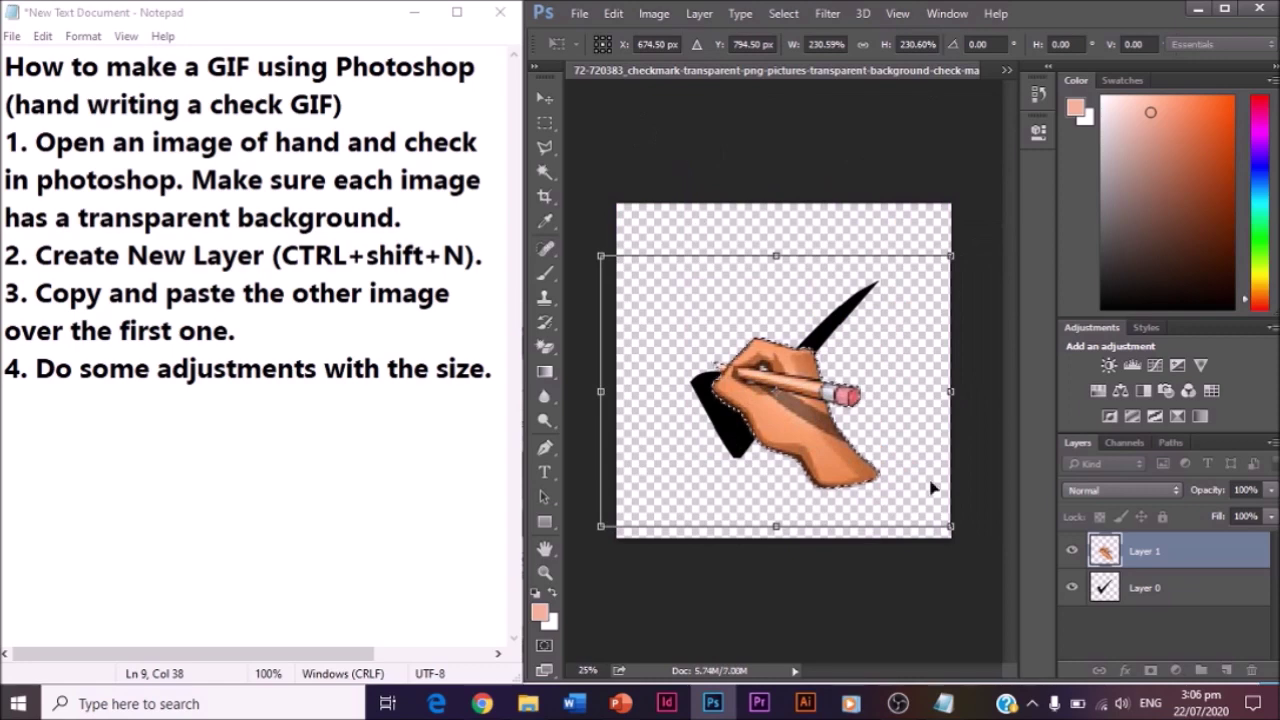
# Reduce the hand's scale to about 179%, place it over the check mark's long stroke and apply the transformation
pyautogui.moveTo(955, 528); pyautogui.dragTo(866, 476)
pyautogui.moveTo(658, 272)
pyautogui.mouseDown()
pyautogui.moveTo(880, 520)
pyautogui.moveTo(840, 475)
pyautogui.moveTo(796, 339)
pyautogui.moveTo(810, 493)
pyautogui.moveTo(903, 417)
pyautogui.moveTo(920, 316)
pyautogui.moveTo(809, 394)
pyautogui.mouseUp()
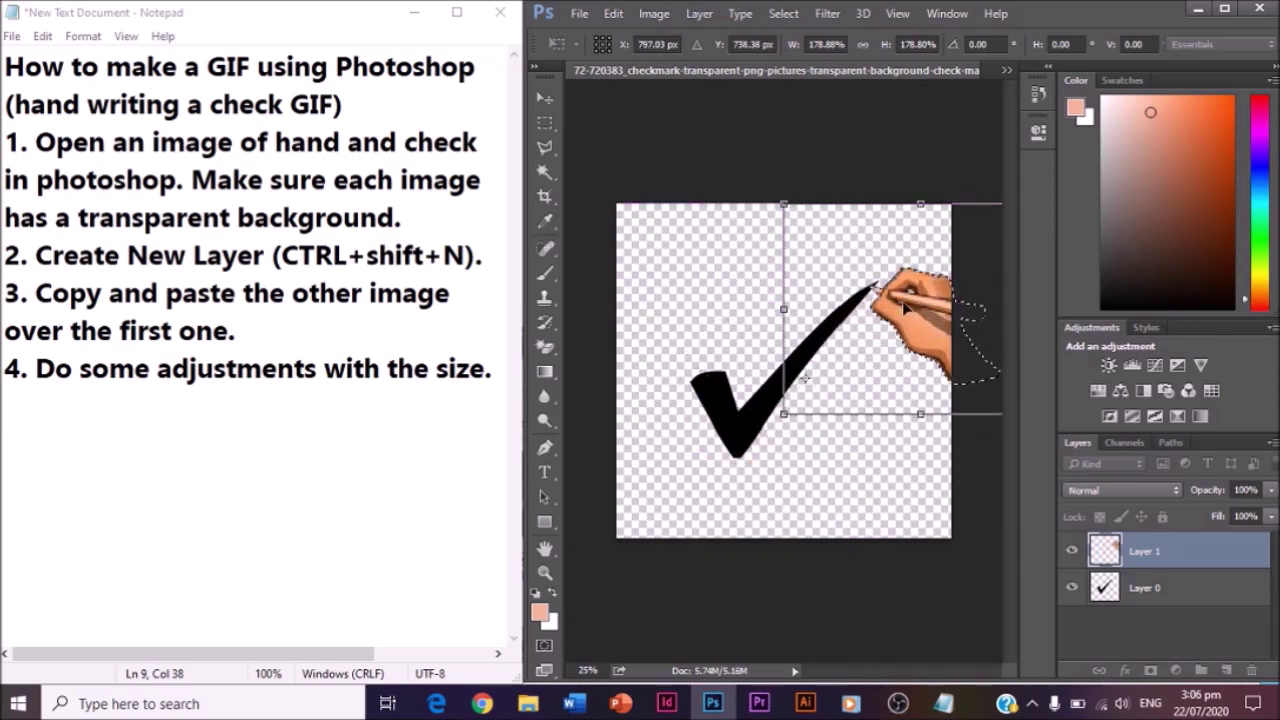
pyautogui.moveTo(895, 303); pyautogui.dragTo(812, 346)
pyautogui.click(545, 122)
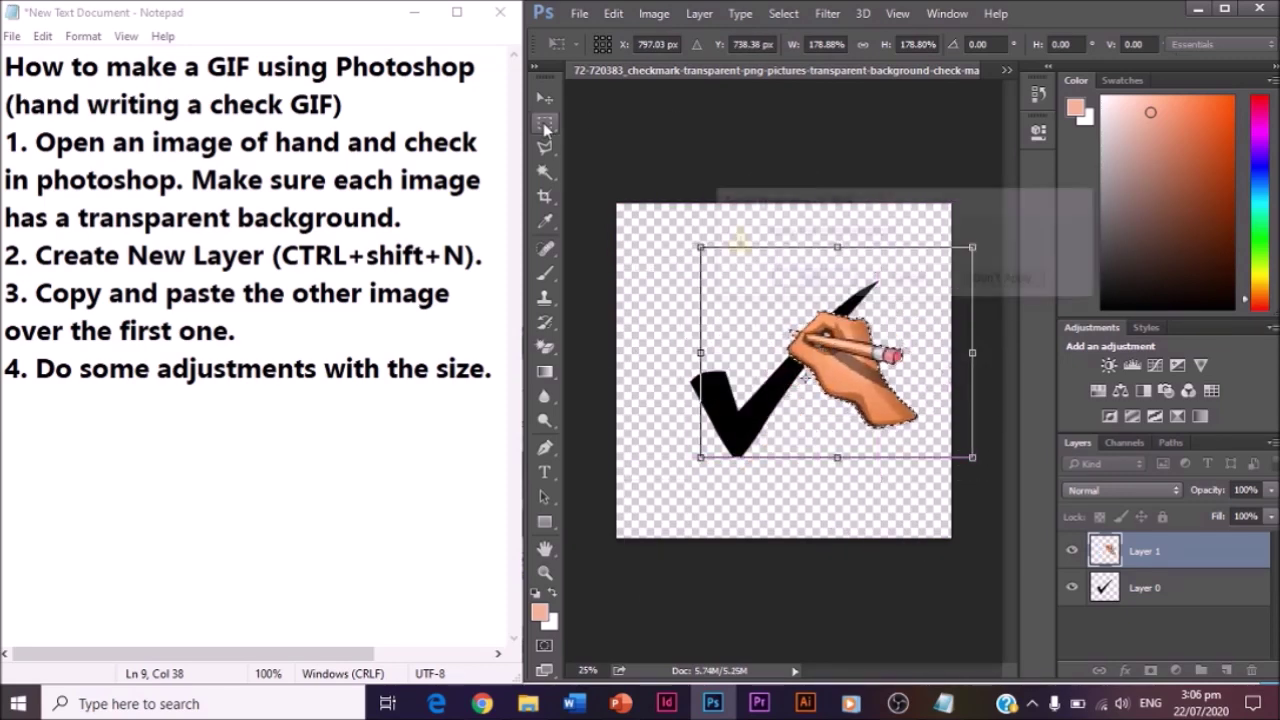
pyautogui.press('Return')
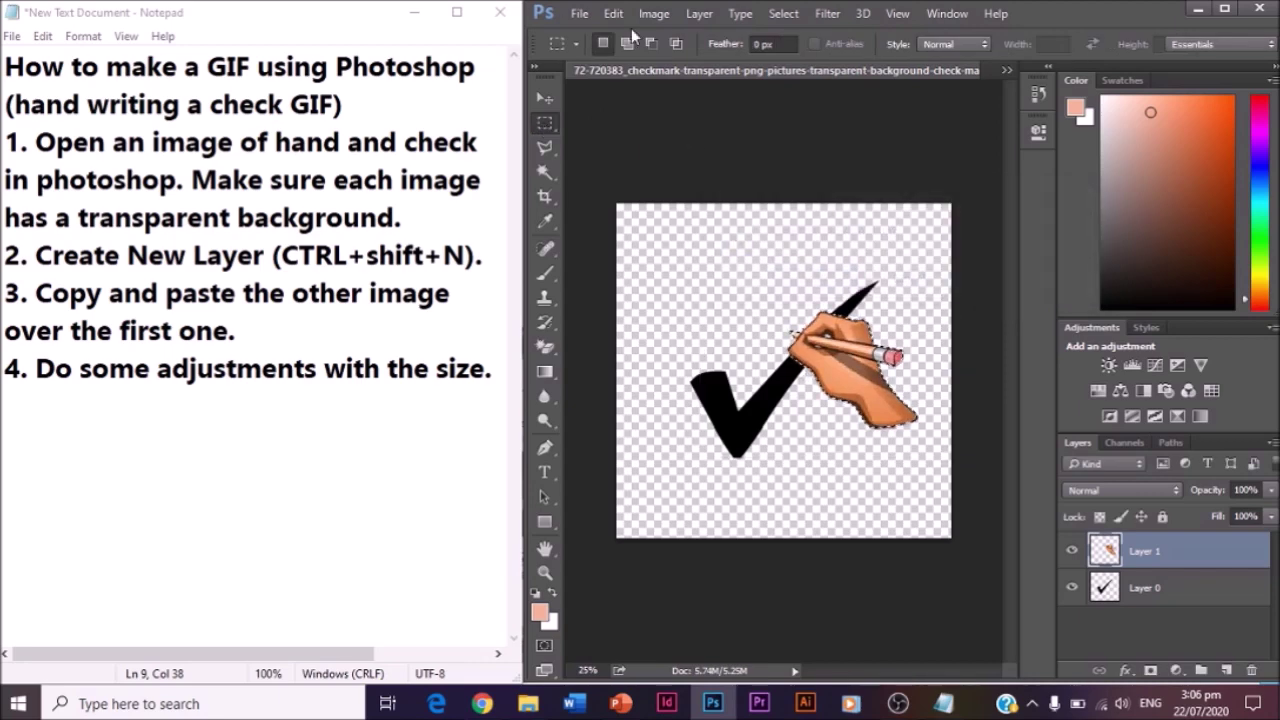
pyautogui.click(585, 14)
pyautogui.click(652, 14)
pyautogui.click(654, 14)
pyautogui.click(722, 152)
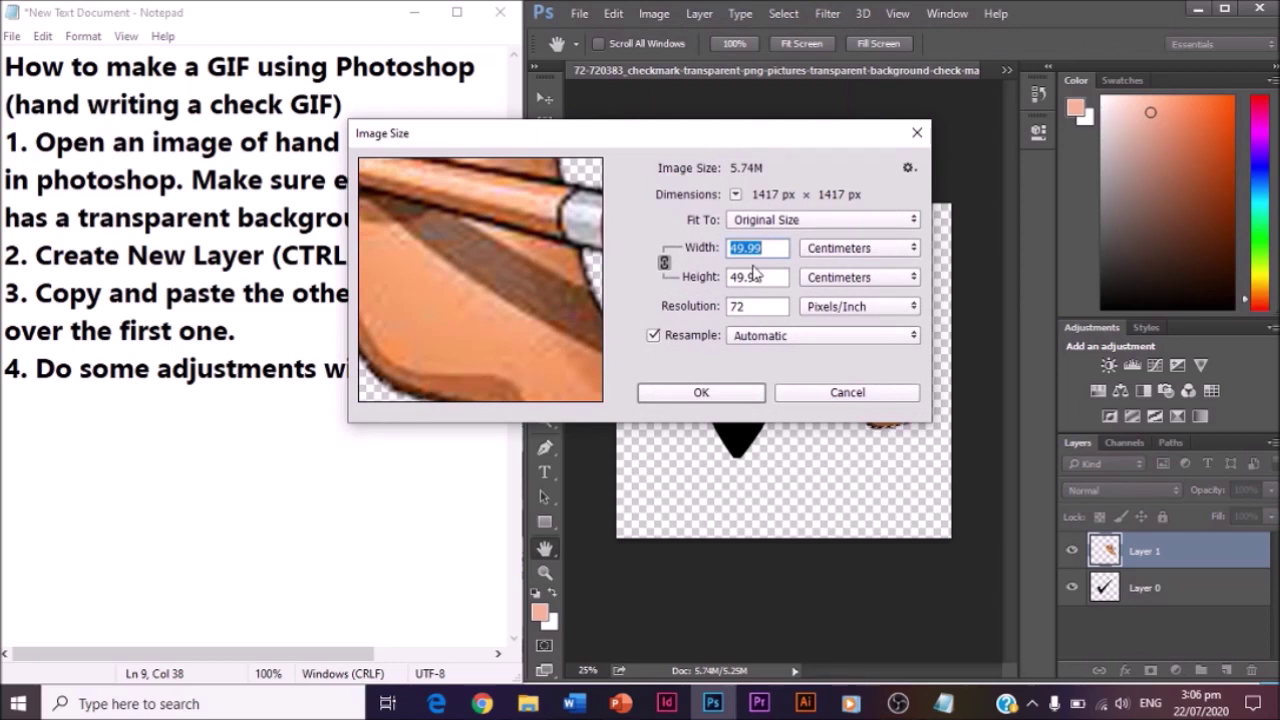
pyautogui.write('70')
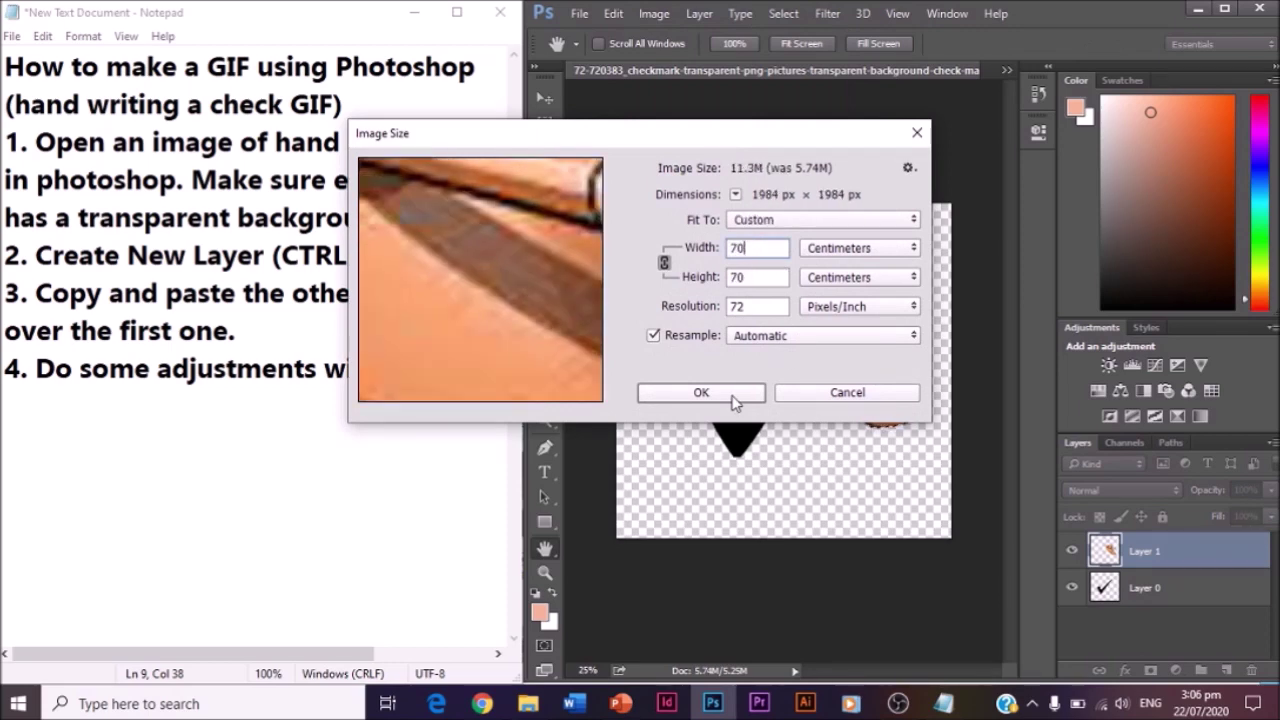
pyautogui.click(830, 398)
# Set the canvas width to 60 cm and reposition the check mark and the hand side by side
pyautogui.click(654, 14)
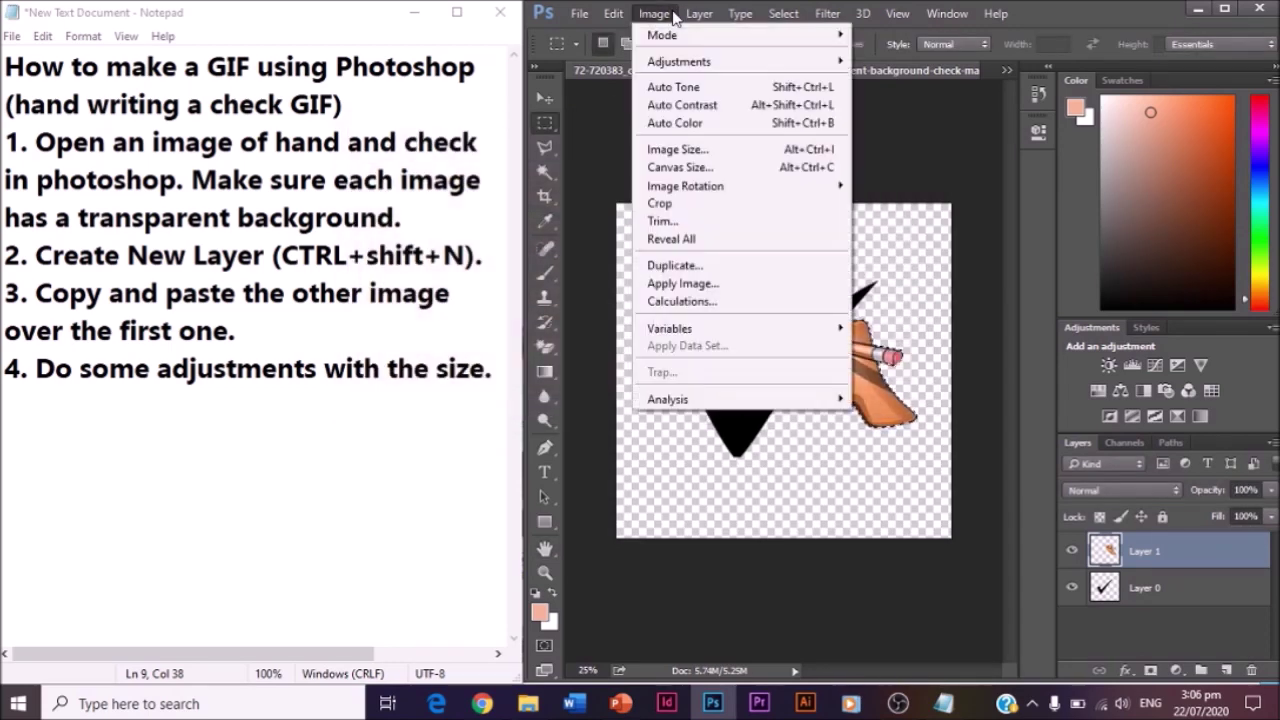
pyautogui.click(686, 170)
pyautogui.doubleClick(612, 246)
pyautogui.write('60')
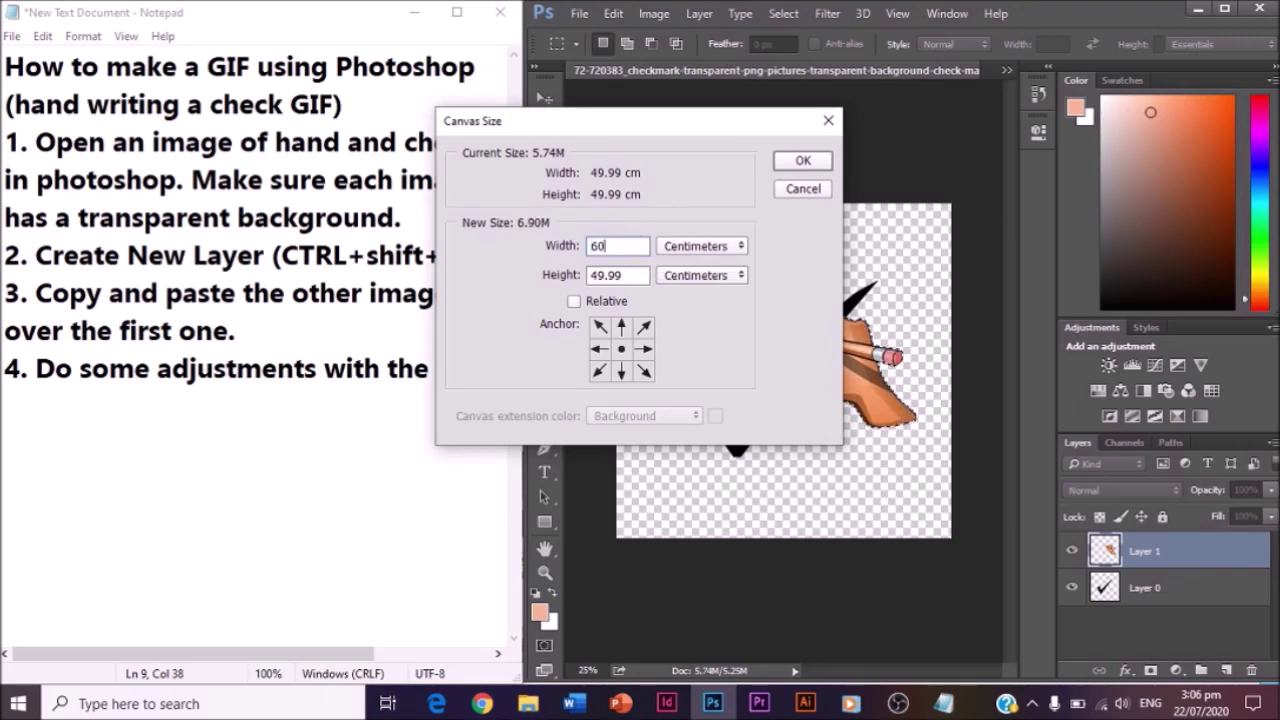
pyautogui.press('Return')
pyautogui.click(545, 97)
pyautogui.moveTo(853, 355); pyautogui.dragTo(935, 295)
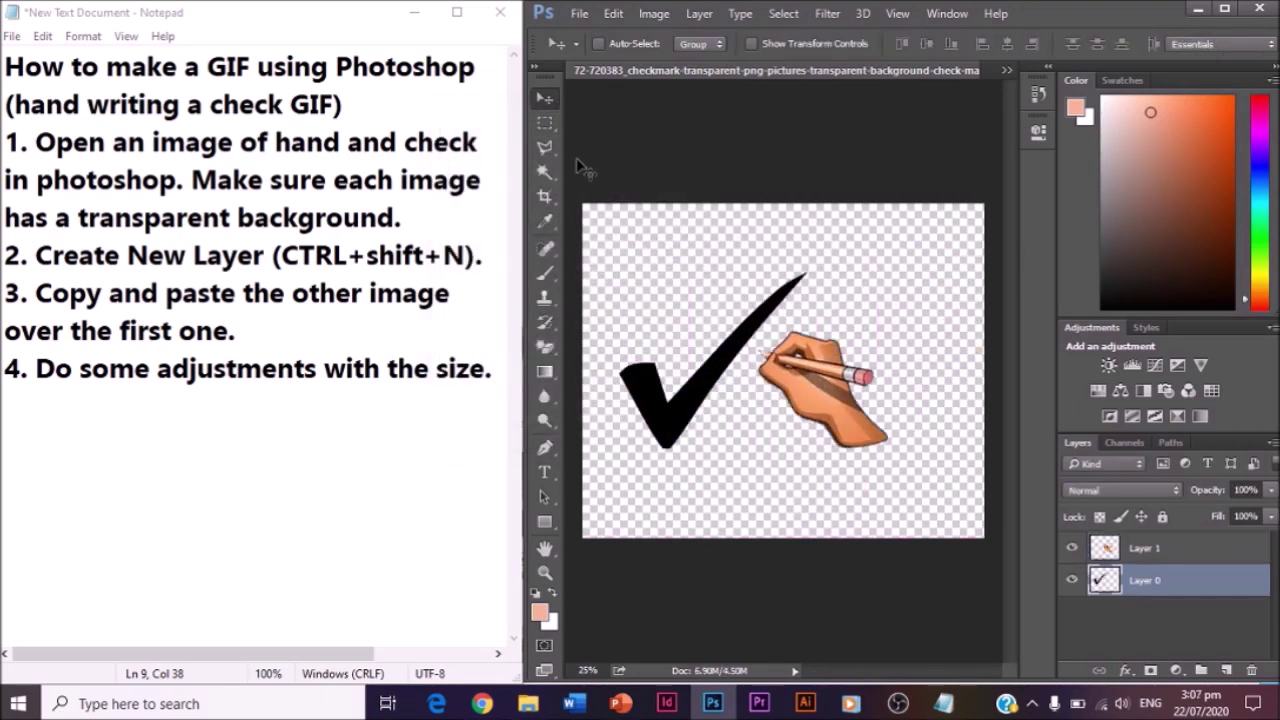
# Cut away the inner edge of the check mark on Layer 0 with a Polygonal Lasso selection to thin its strokes, and deselect
pyautogui.click(545, 148)
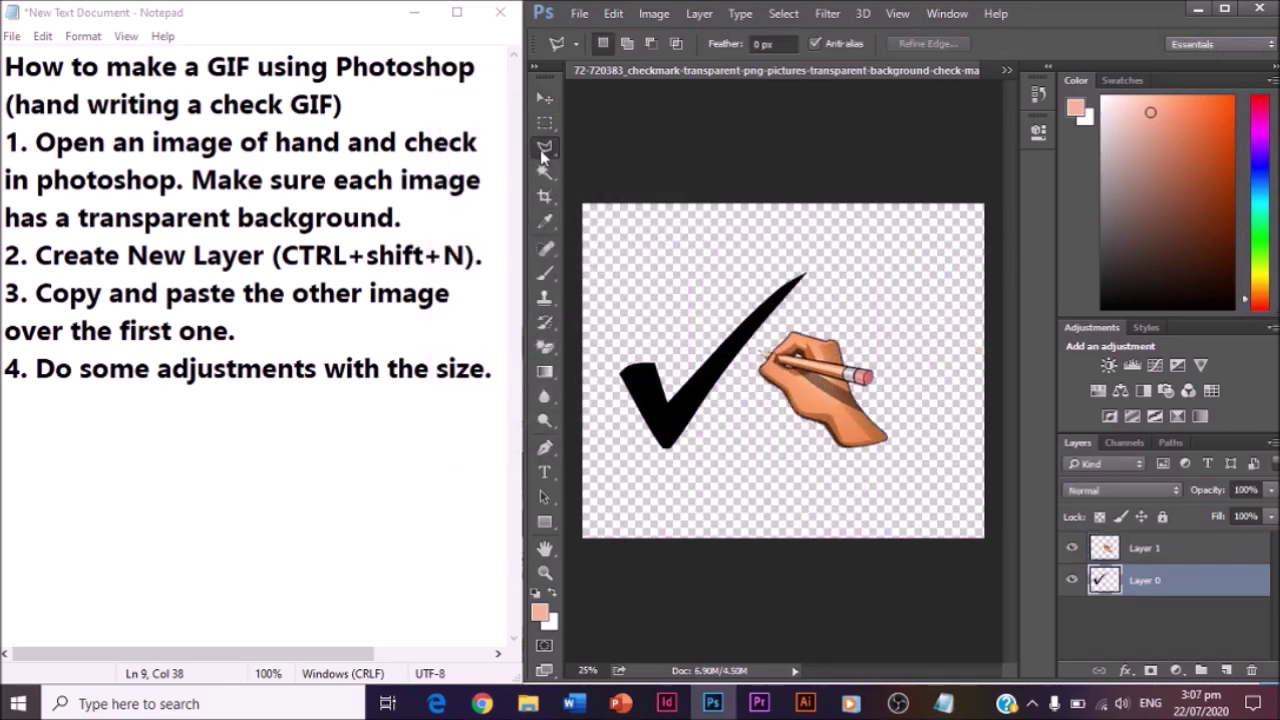
pyautogui.click(670, 430)
pyautogui.click(804, 276)
pyautogui.doubleClick(688, 237)
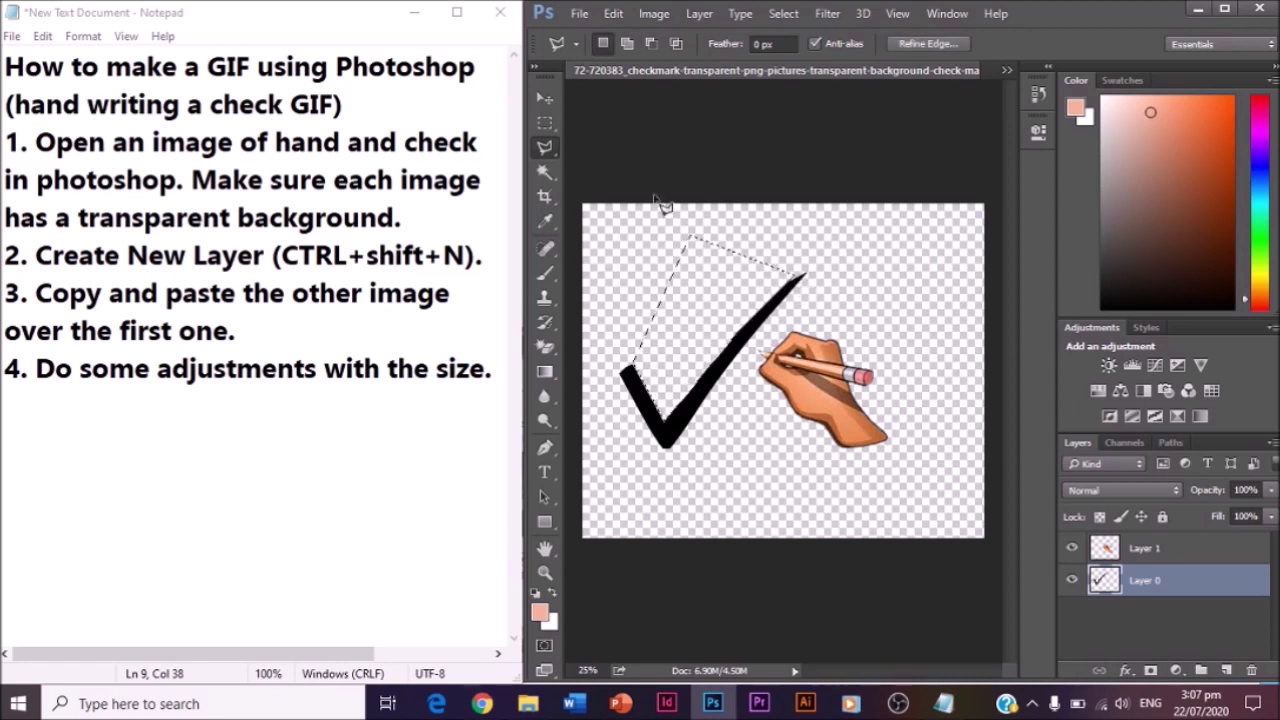
pyautogui.click(546, 124)
pyautogui.click(724, 149)
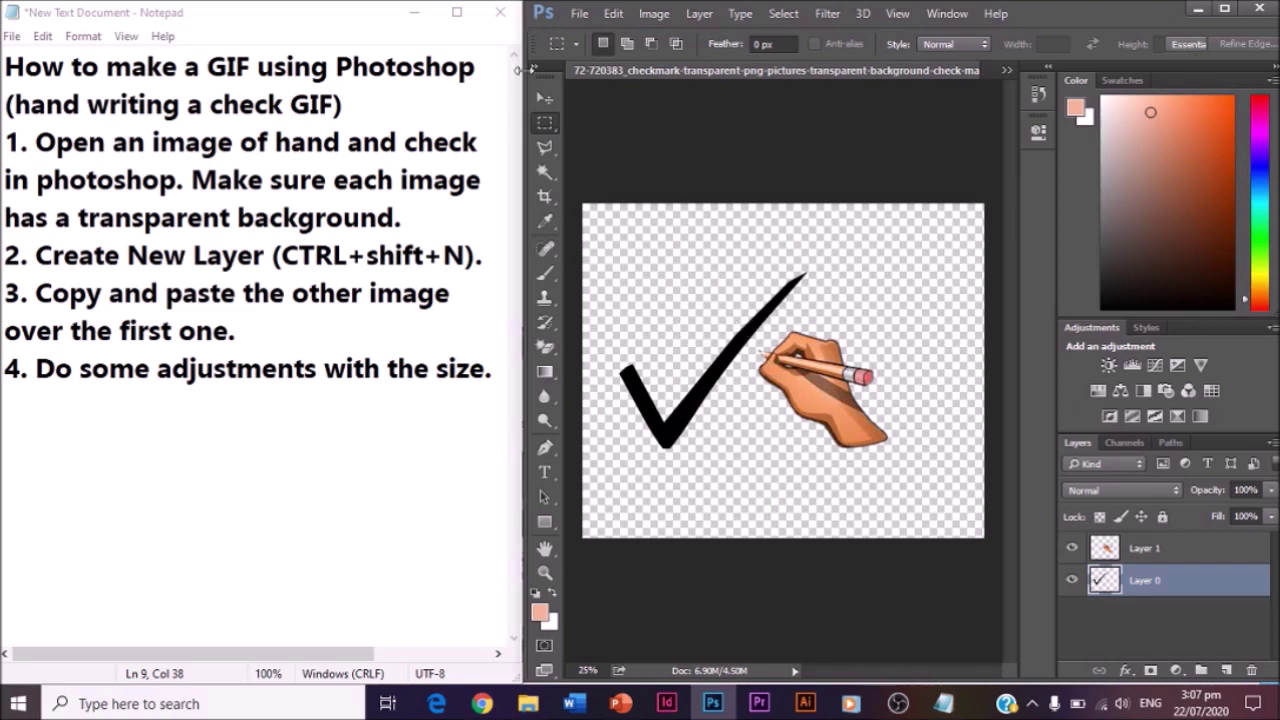
# Trim the upper edge of the check mark's long stroke with another Polygonal Lasso selection, and deselect
pyautogui.click(544, 149)
pyautogui.click(710, 362)
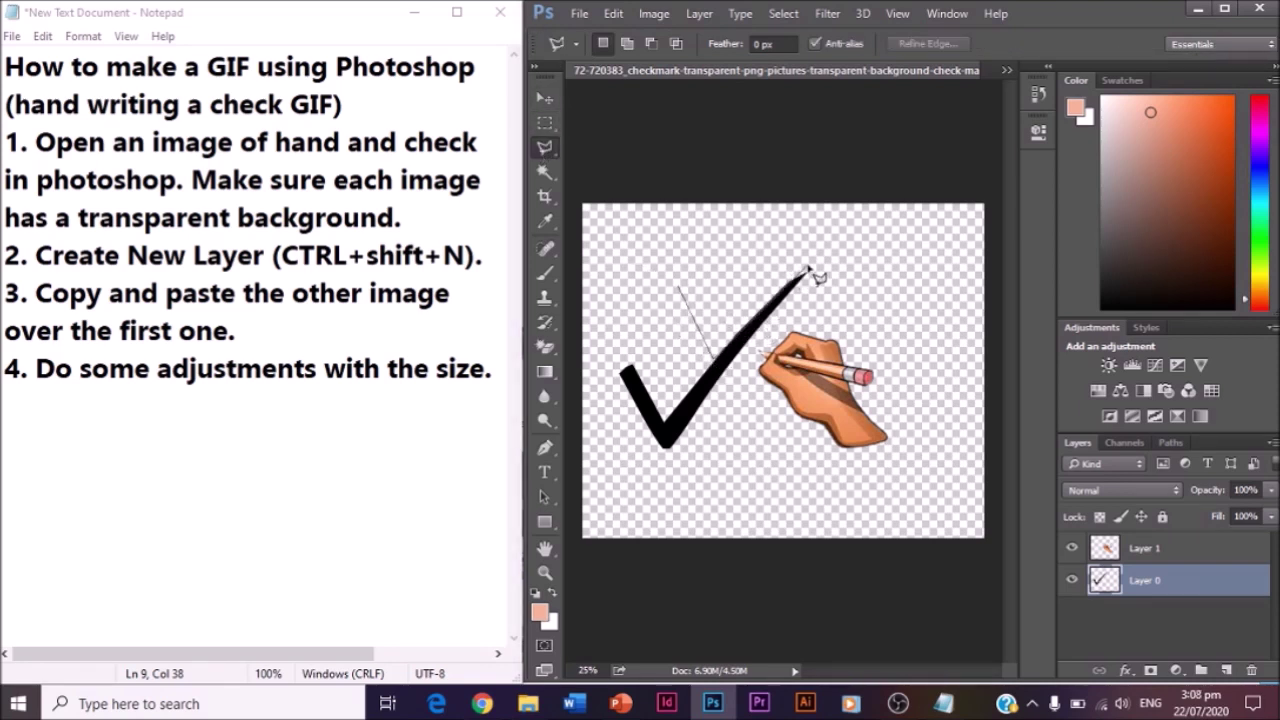
pyautogui.click(808, 270)
pyautogui.doubleClick(808, 208)
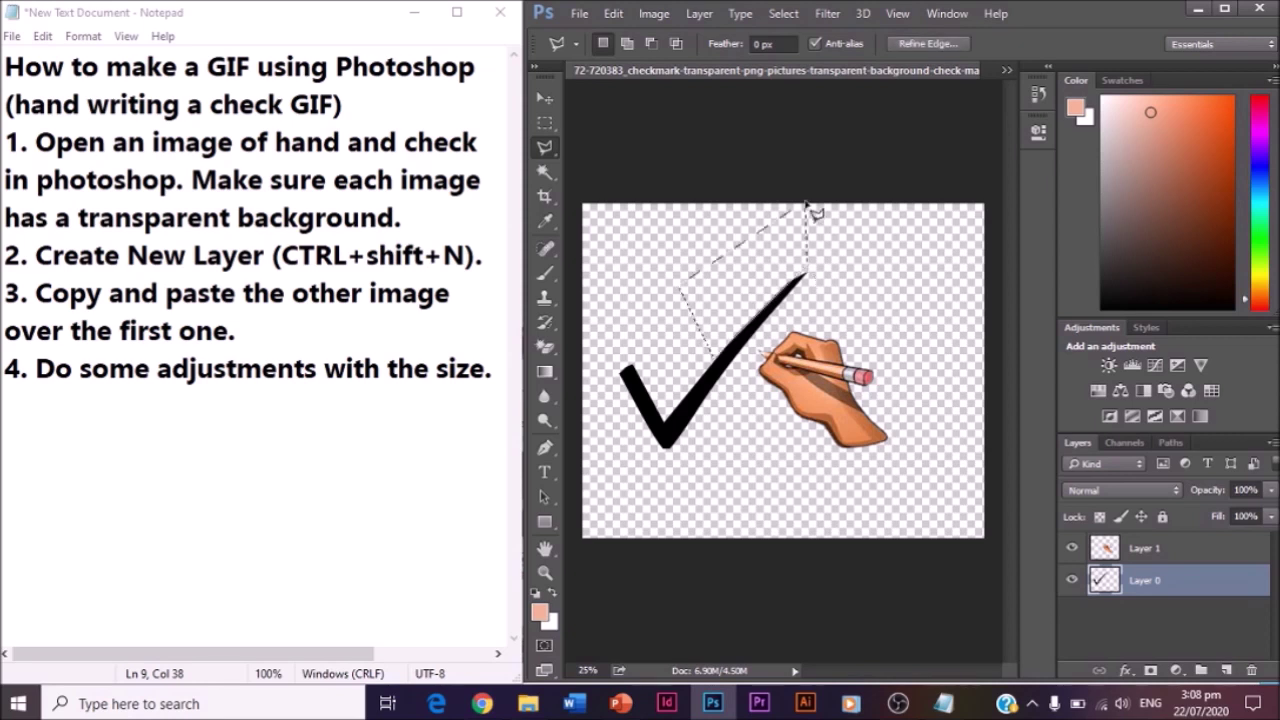
pyautogui.click(546, 126)
pyautogui.click(769, 207)
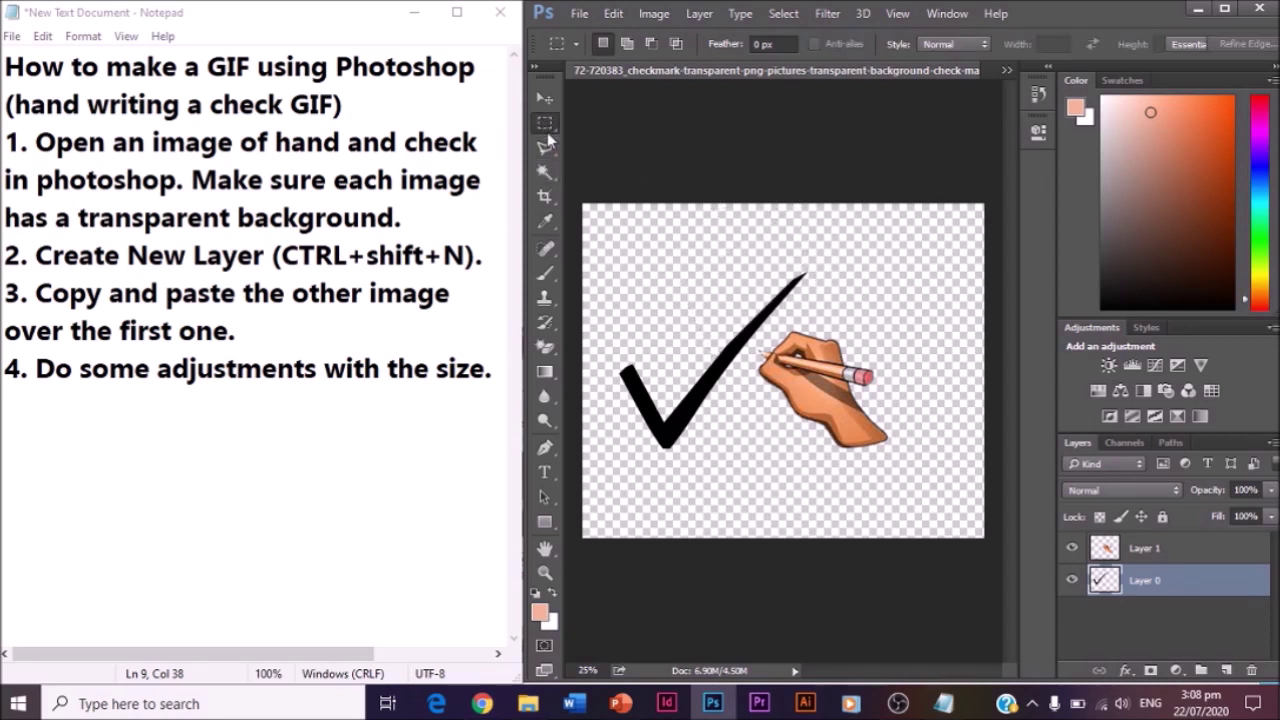
# Move the hand on Layer 1 so the pencil tip sits at the start of the check mark, and hide Layer 0
pyautogui.click(1145, 548)
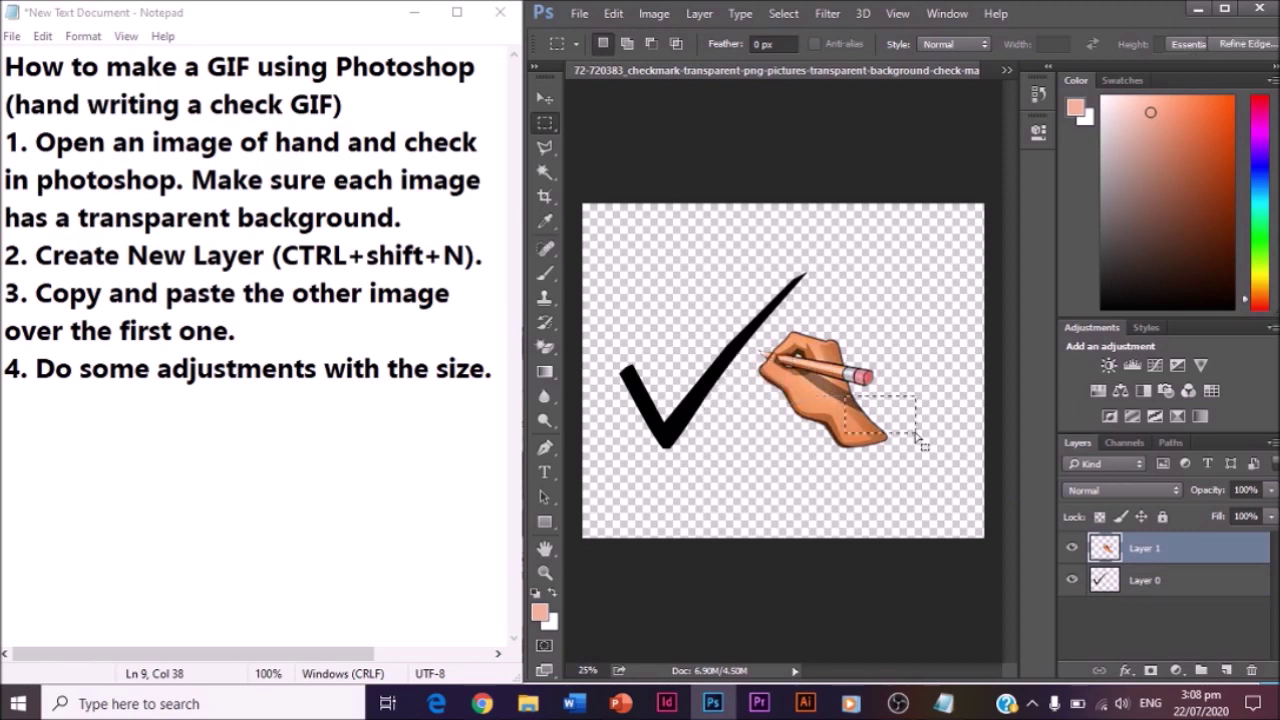
pyautogui.click(542, 100)
pyautogui.moveTo(808, 383); pyautogui.dragTo(795, 330)
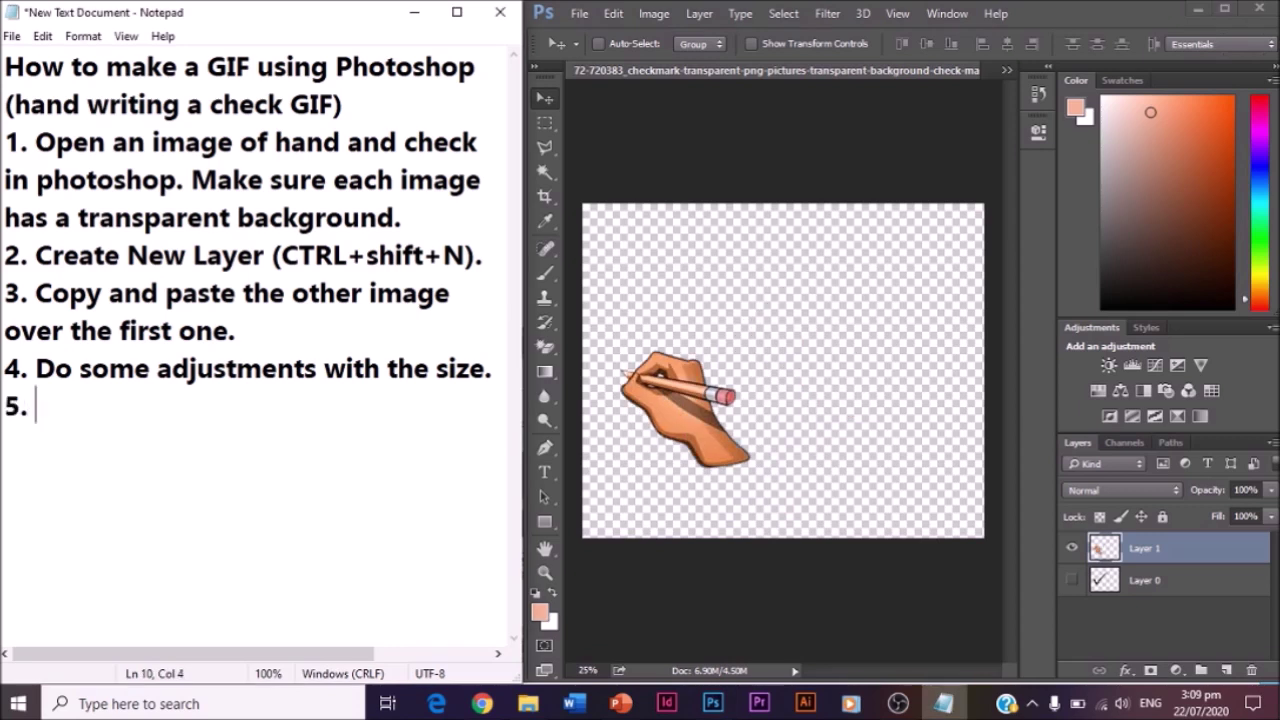
# In Notepad, add the instruction "5. Imagine how you would want your GIF to appear."
pyautogui.write('Imagine ')
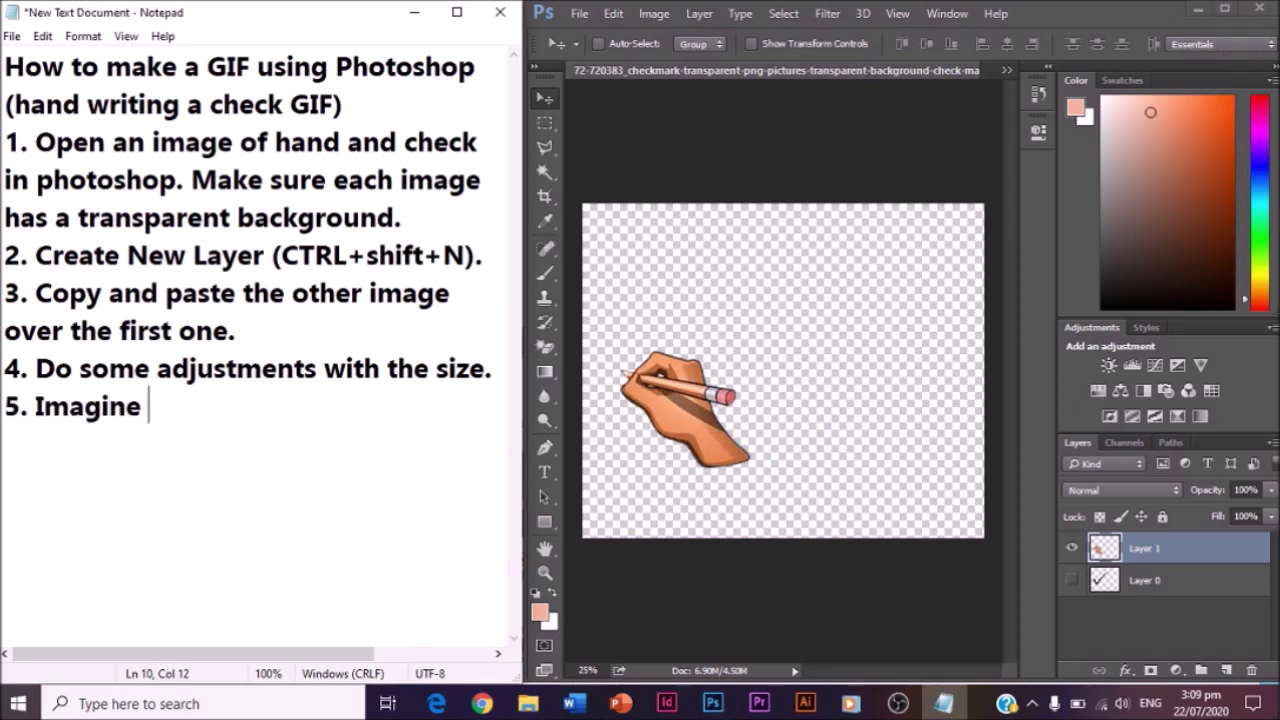
pyautogui.write('how you would want your GIF to appear.')
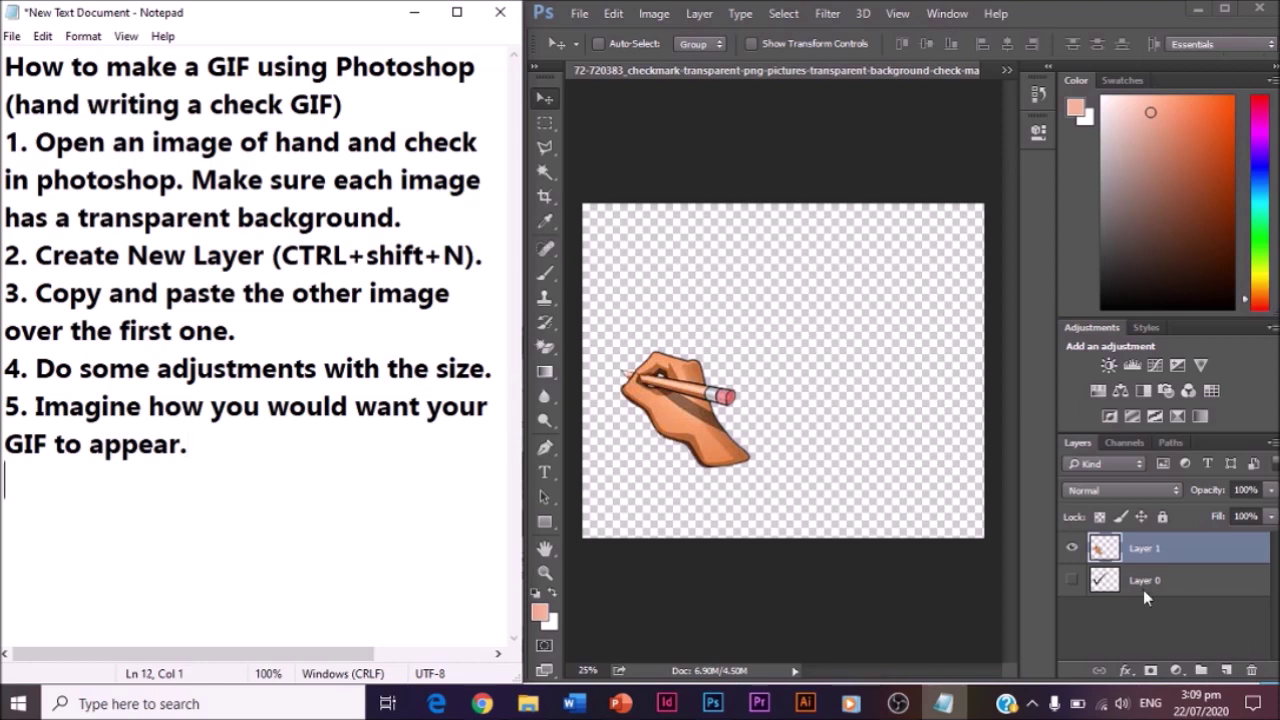
# In Photoshop, show Layer 0 and try moving the hand from the check mark's start past its upper tip
pyautogui.click(1072, 580)
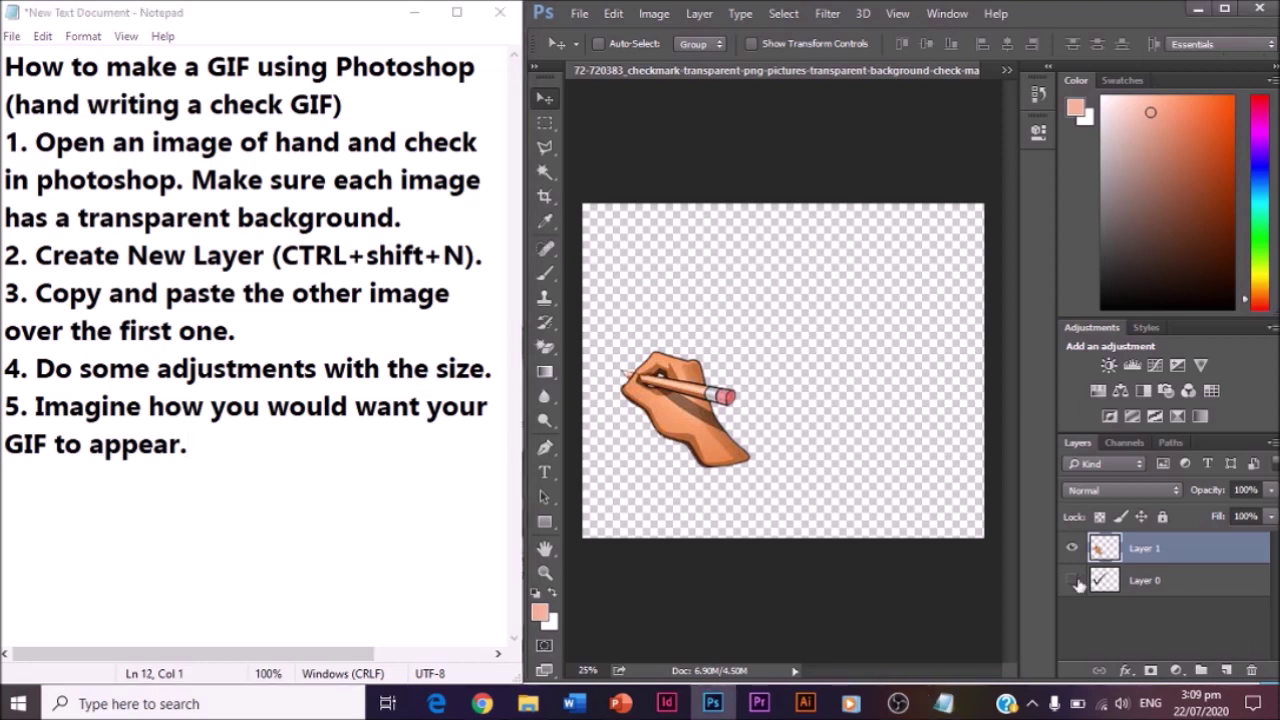
pyautogui.moveTo(660, 398); pyautogui.dragTo(845, 241)
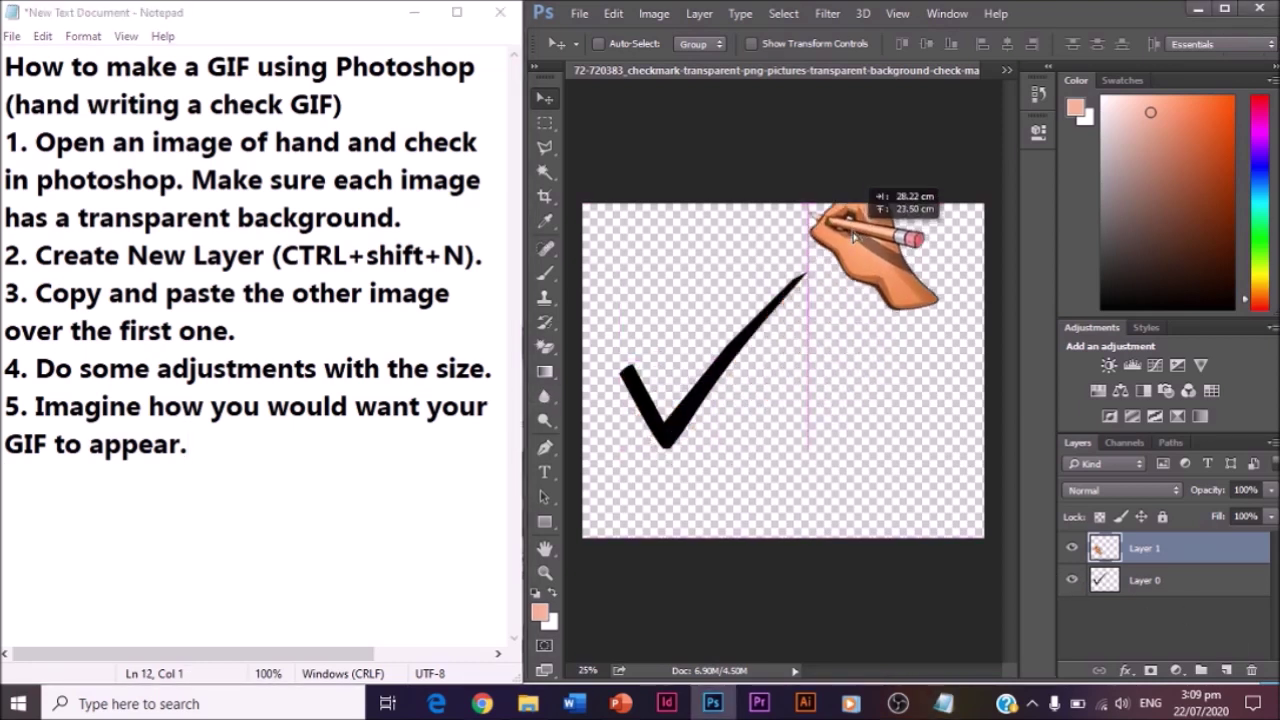
# In Notepad, add the instruction "6. Save each part of the GIF." on a new line
pyautogui.click(8, 482)
pyautogui.write('6. Save ')
pyautogui.write('each part')
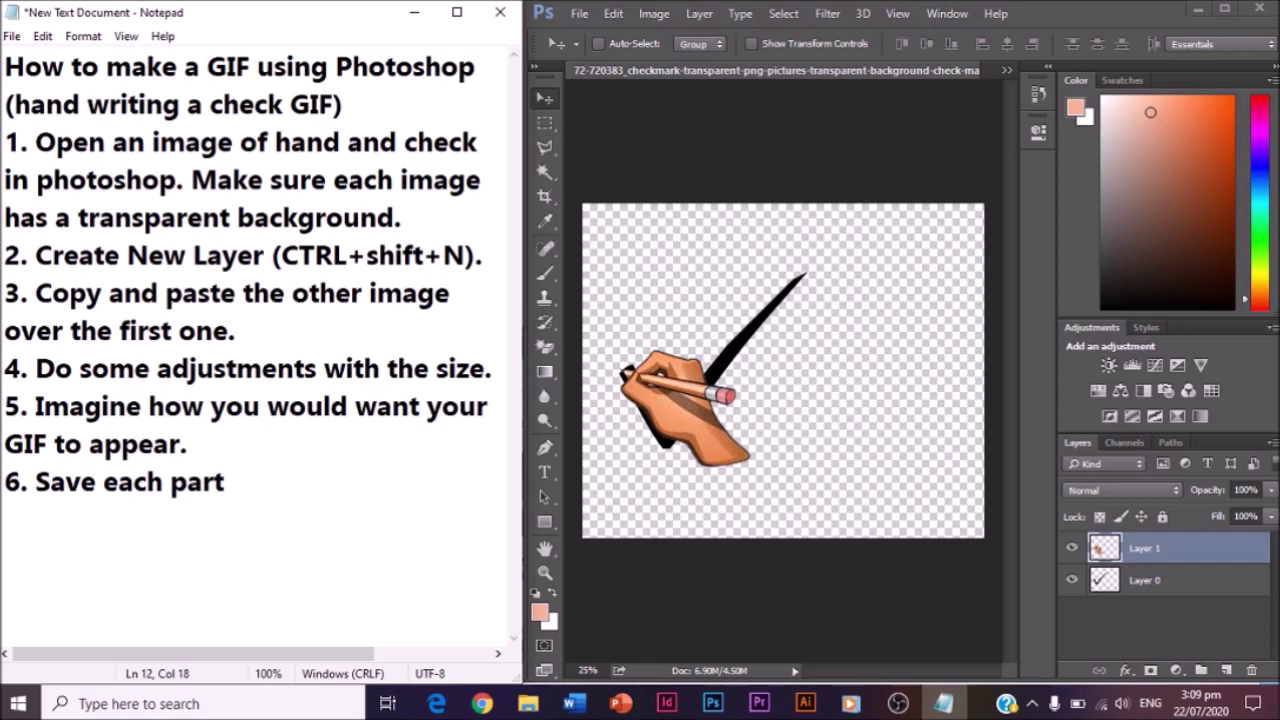
pyautogui.write(' of the GIF.')
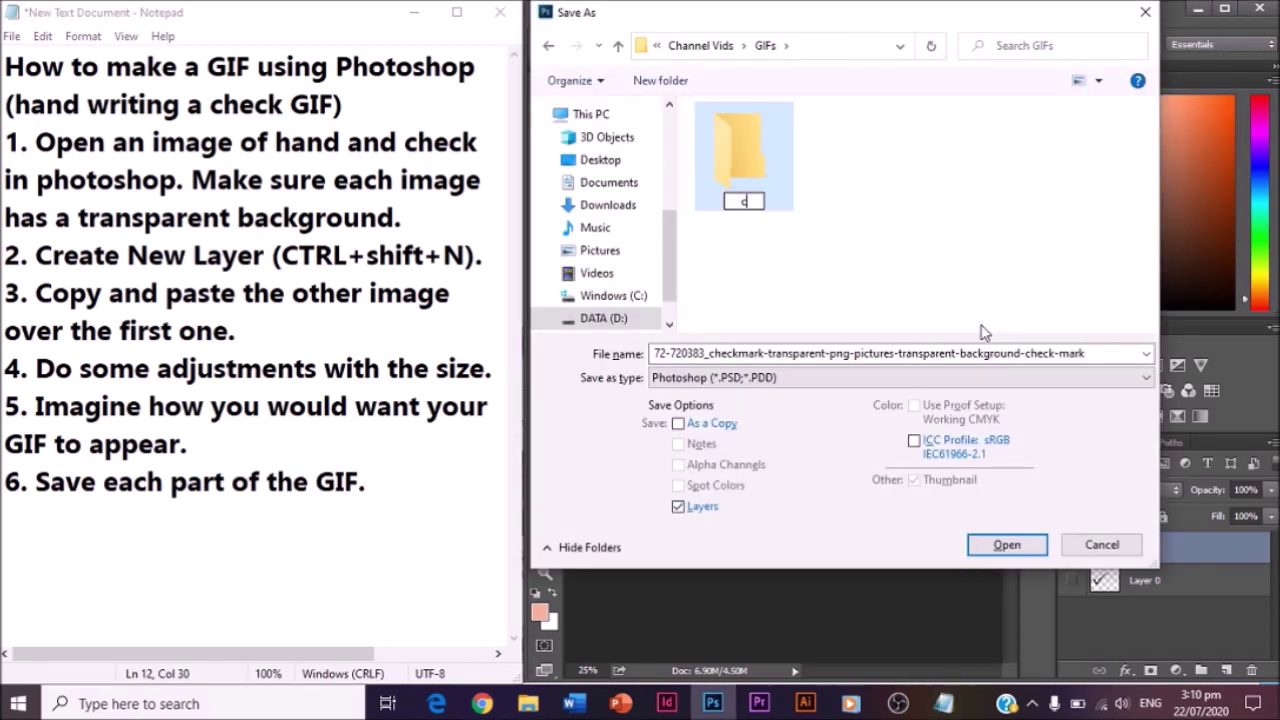
# In Photoshop, create a folder named check inside GIFs and save the hand-only frame there as a PNG named 1, with smallest compression and no interlacing
pyautogui.write('check')
pyautogui.press('Return')
pyautogui.doubleClick(757, 165)
pyautogui.write('1')
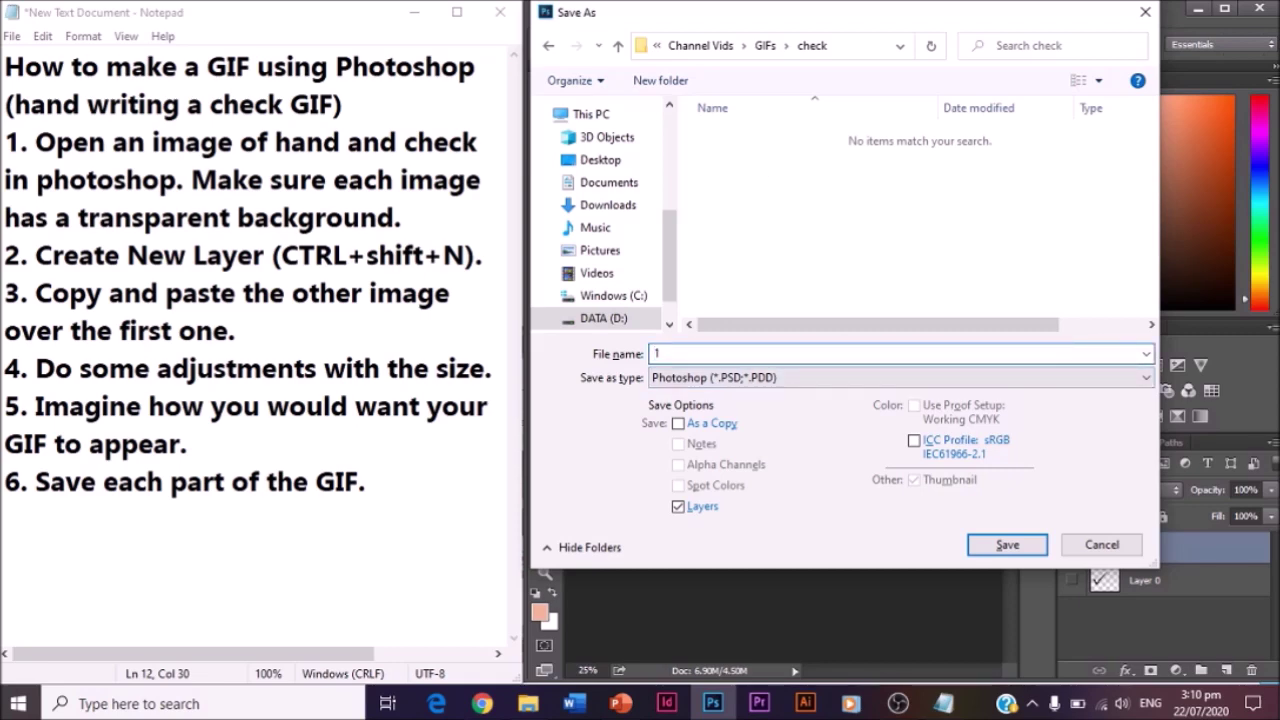
pyautogui.click(866, 378)
pyautogui.click(760, 638)
pyautogui.click(1012, 547)
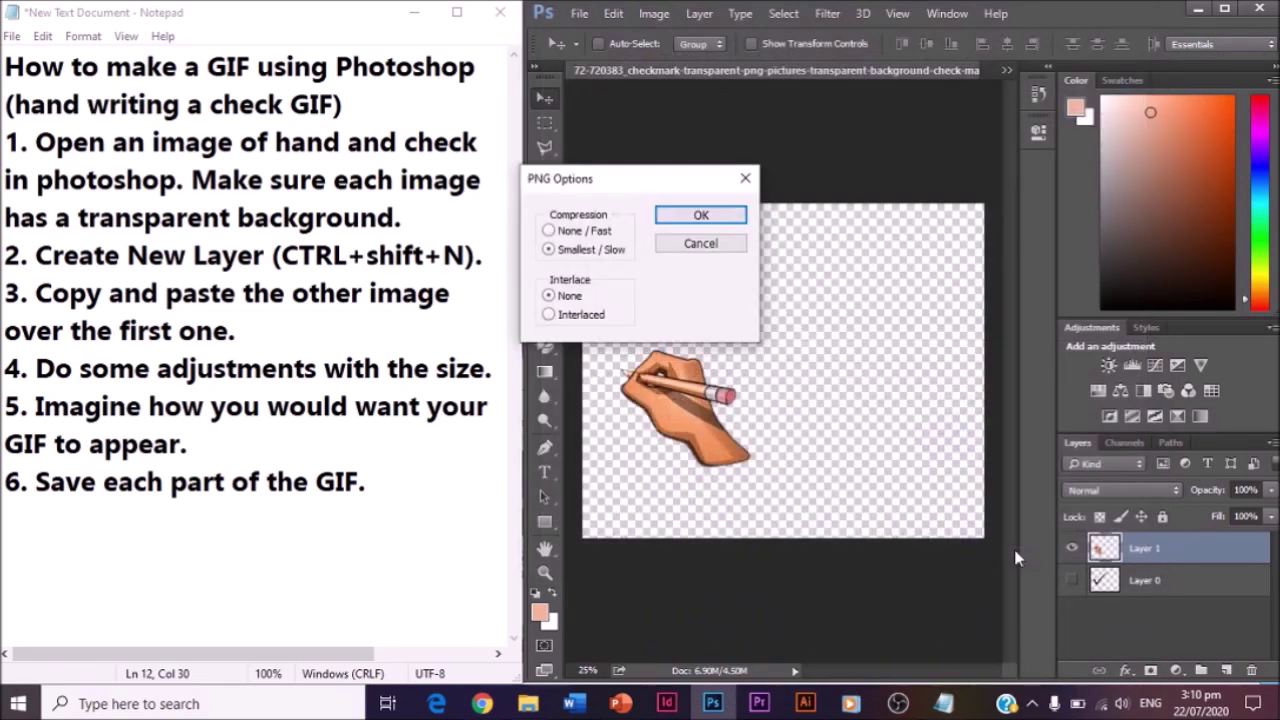
pyautogui.press('Return')
# In Notepad, add the instruction "7. Move the hand as you save each PNG file. (Erase the part of the check that is not yet "written")"
pyautogui.hotkey('alt', 'Tab')
pyautogui.press('Return')
pyautogui.write('7. Move the hand a')
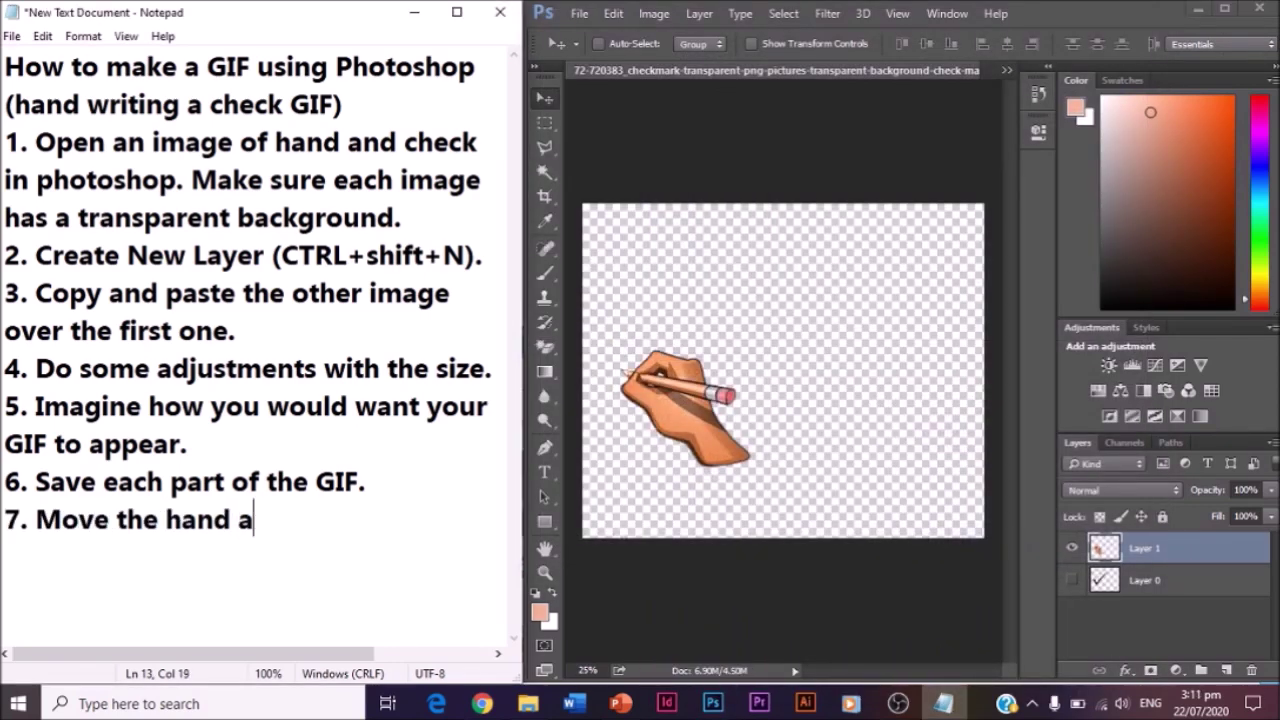
pyautogui.write('s you save each ')
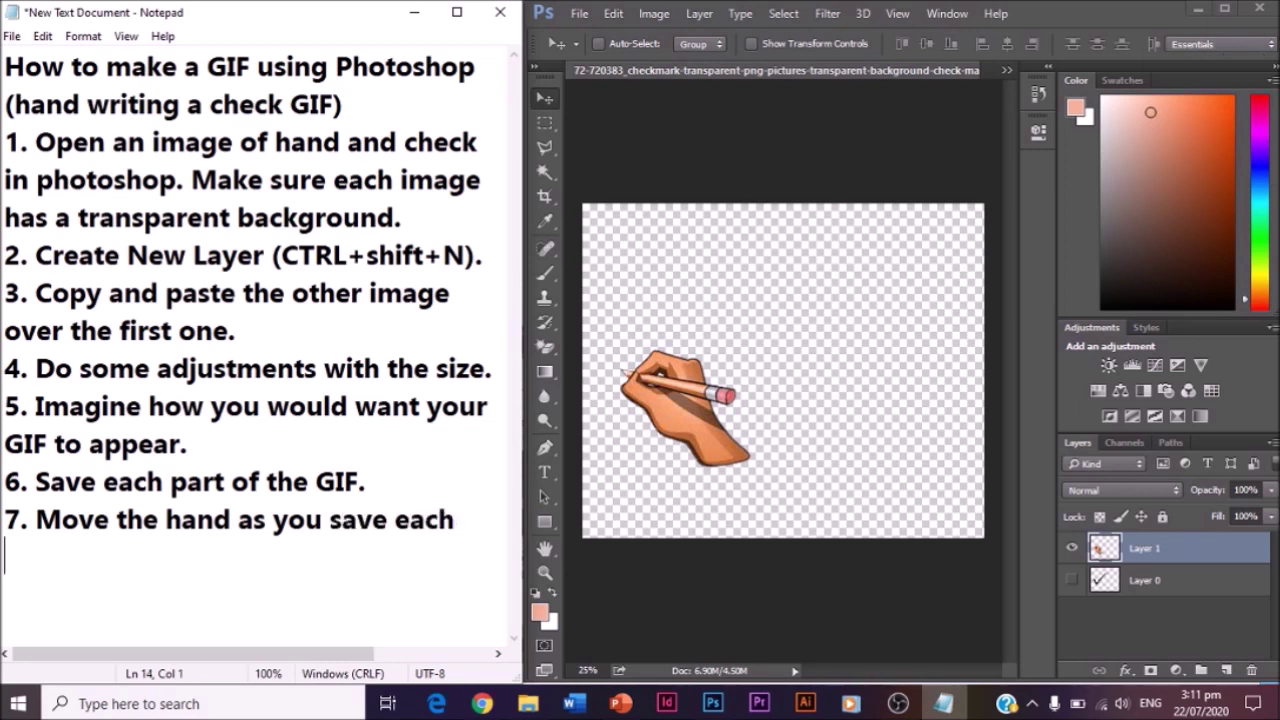
pyautogui.write('PNG file. (Erase the part of the check')
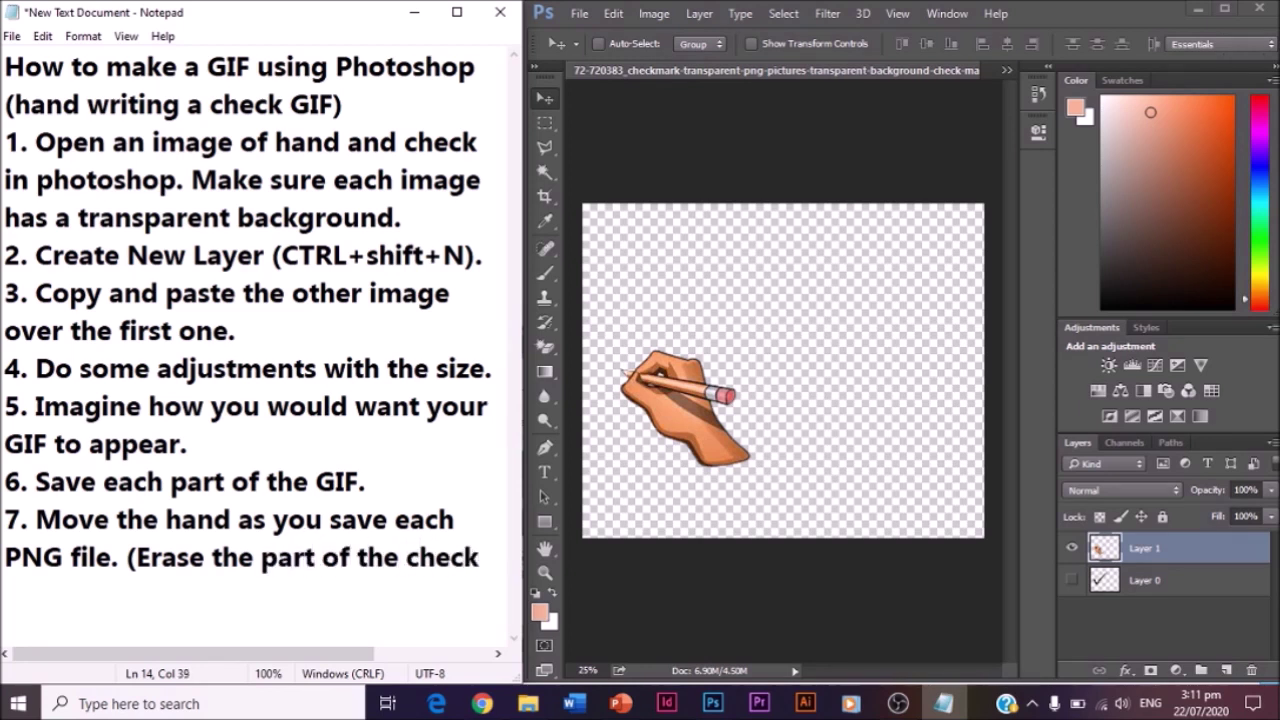
pyautogui.write(' that is not ')
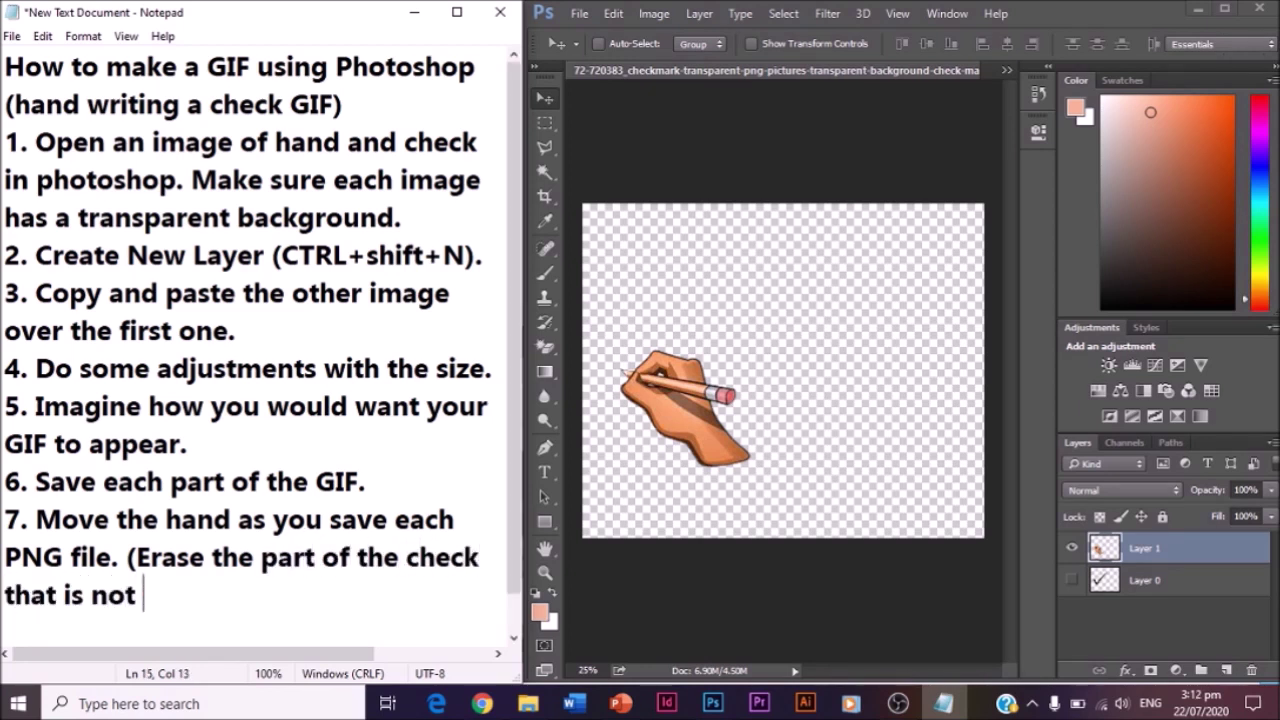
pyautogui.write('yet "written)')
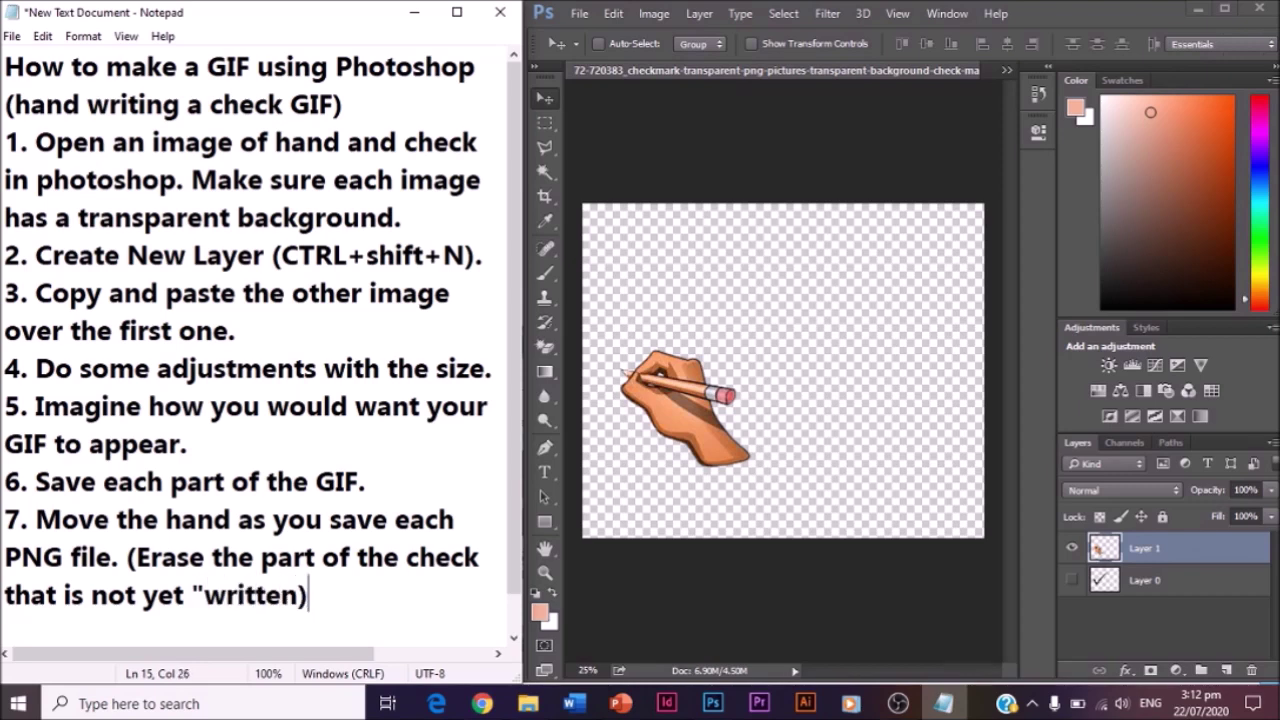
pyautogui.write(')')
# In Photoshop, show Layer 0 and move the hand partway down the check mark's short stroke
pyautogui.click(1072, 580)
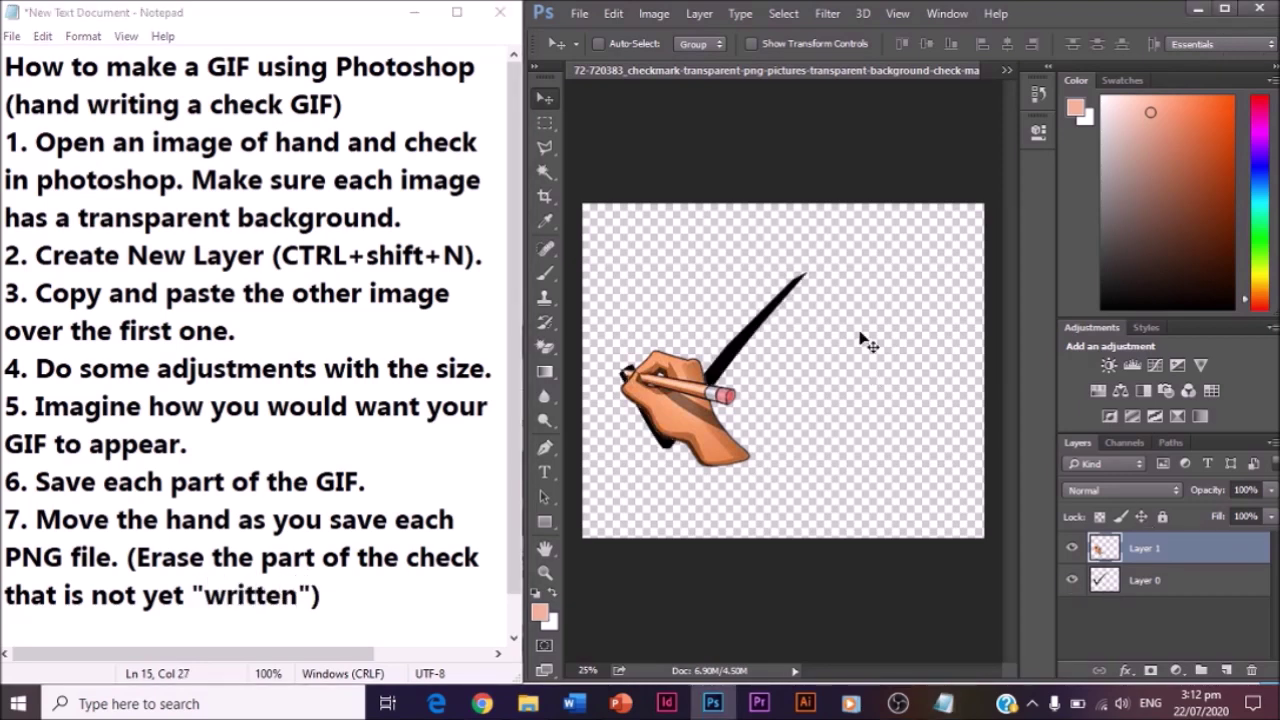
pyautogui.moveTo(672, 400); pyautogui.dragTo(690, 431)
# Select the part of the check mark beyond the pencil tip on Layer 0 with the Polygonal Lasso and delete it
pyautogui.click(546, 148)
pyautogui.click(1158, 584)
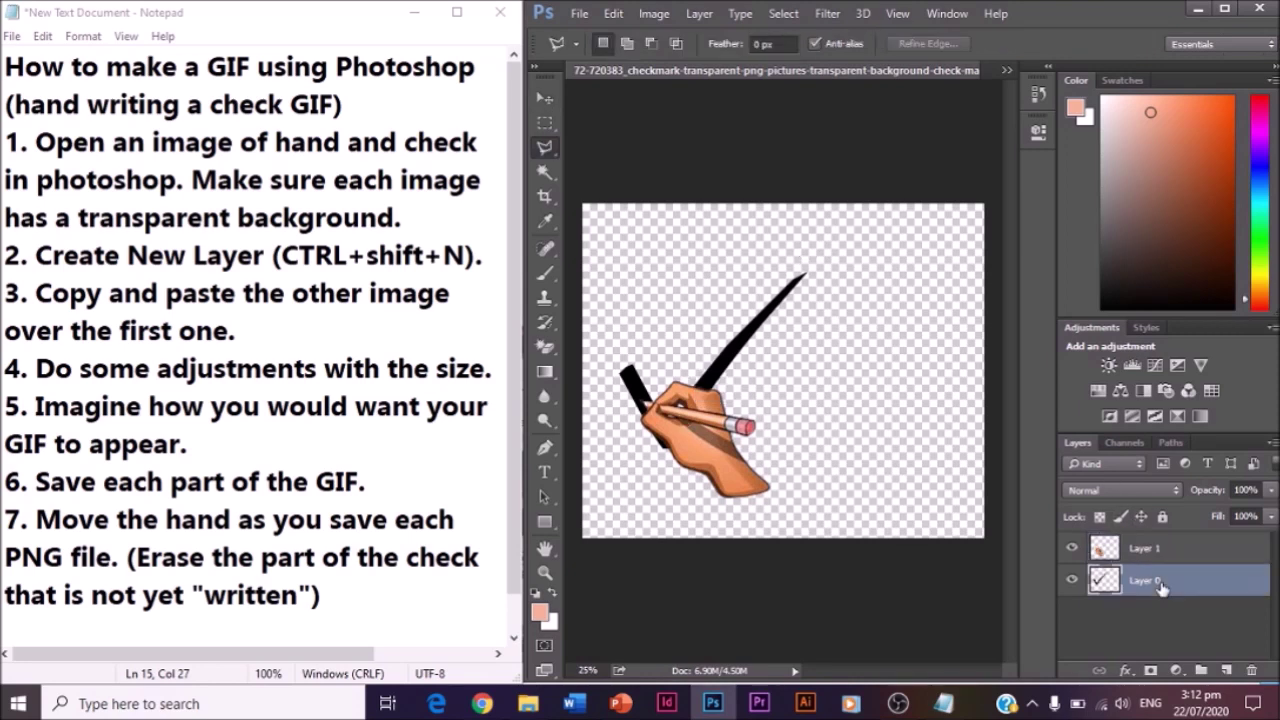
pyautogui.click(805, 231)
pyautogui.click(655, 490)
pyautogui.doubleClick(844, 264)
pyautogui.press('Delete')
# Save the frame in the check folder as a PNG named 2, with smallest compression and no interlacing
pyautogui.hotkey('ctrl', 'shift', 's')
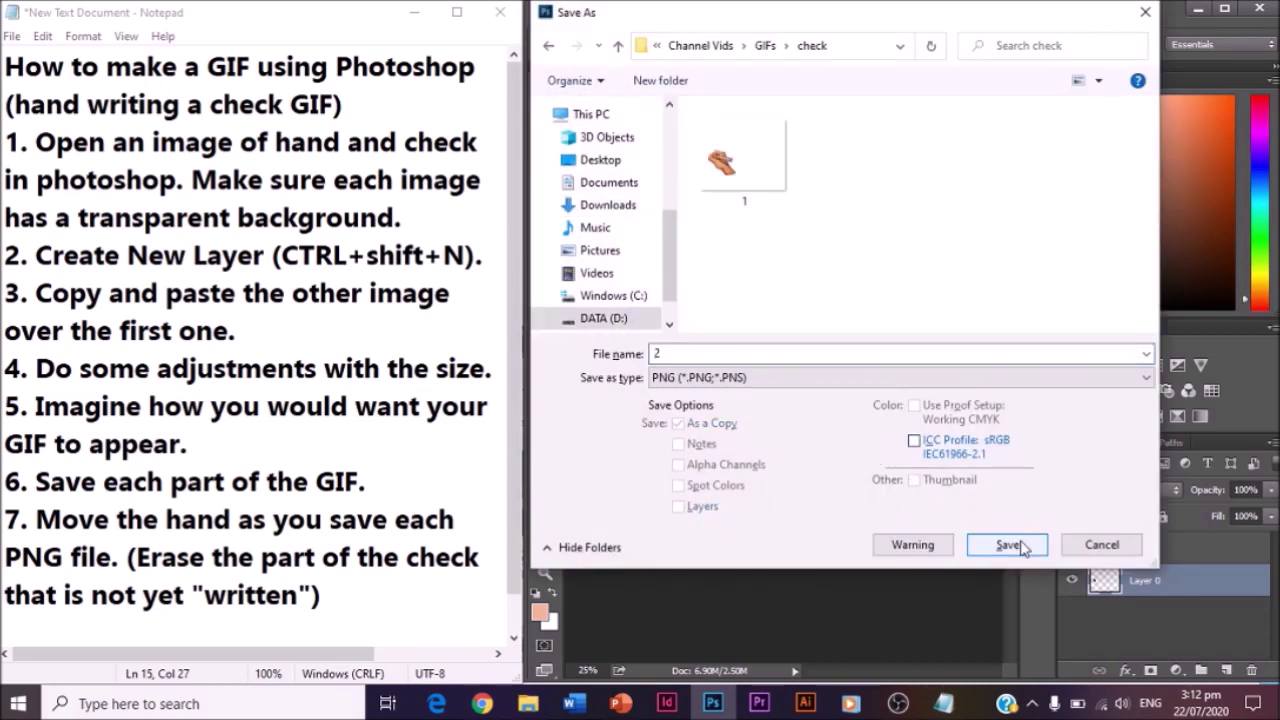
pyautogui.click(1020, 545)
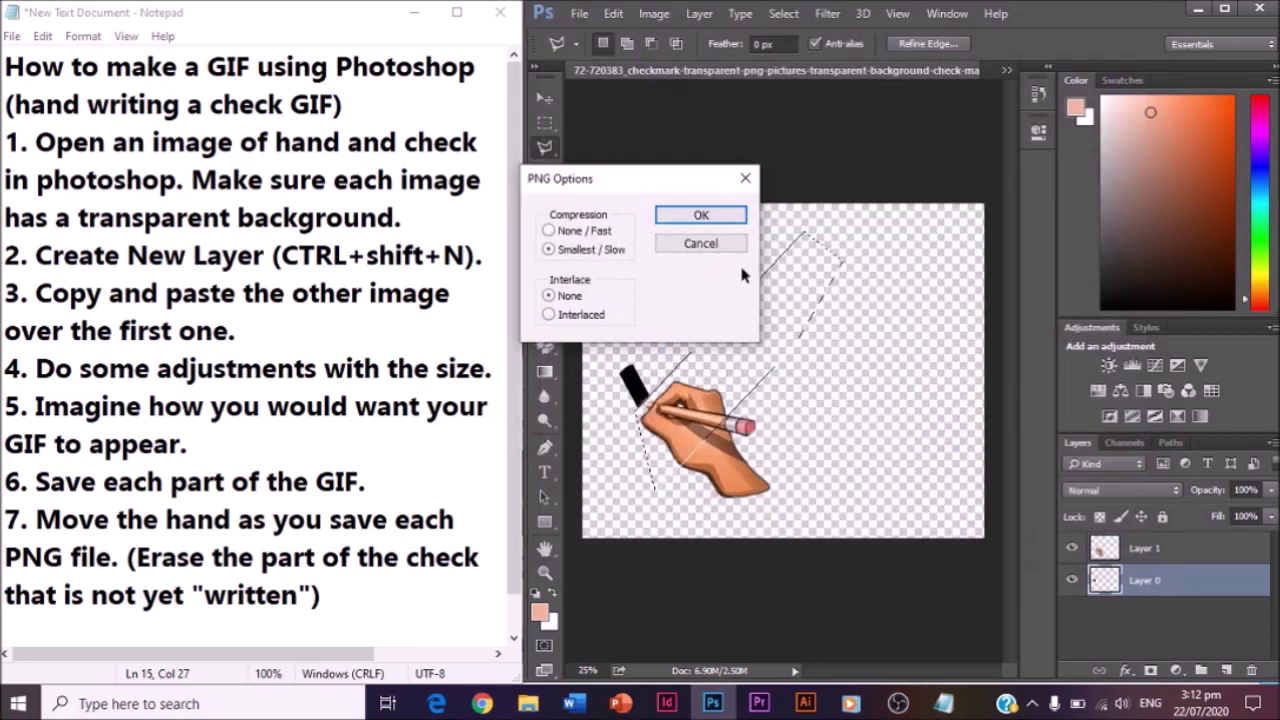
pyautogui.press('Return')
# Undo the erasure to restore the full check mark on Layer 0 and clear the selection
pyautogui.click(551, 123)
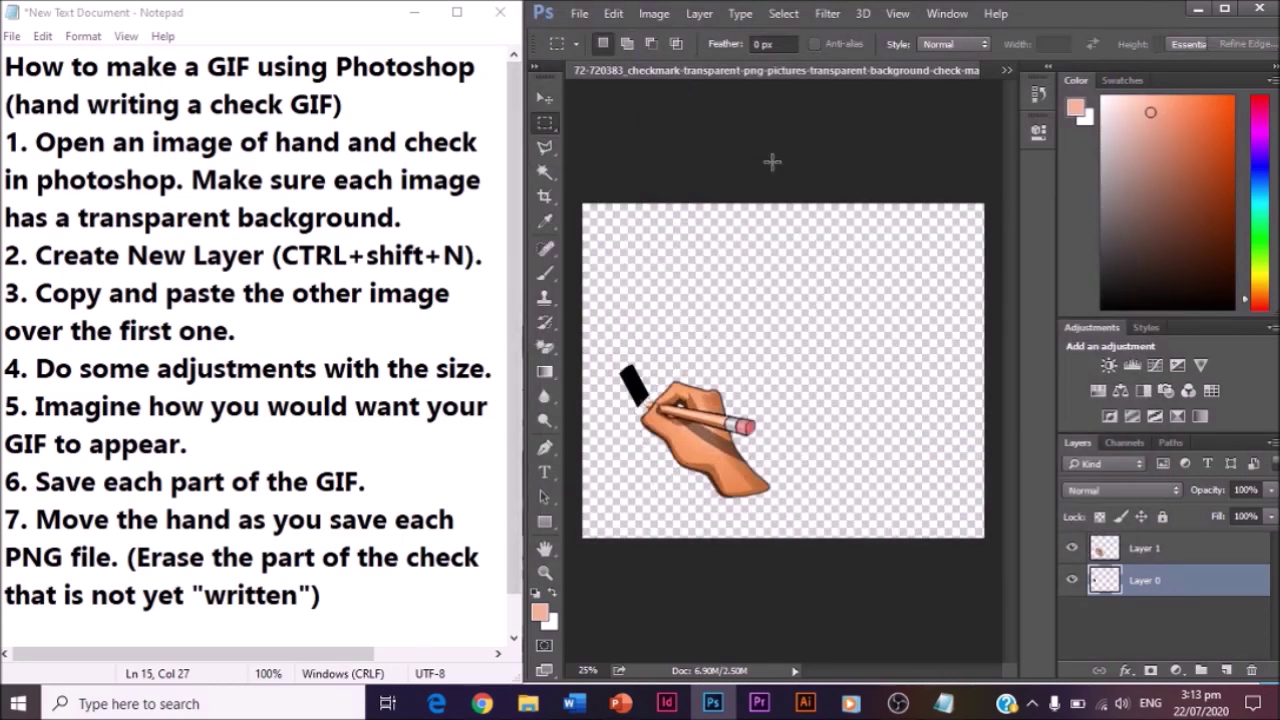
pyautogui.click(1049, 66)
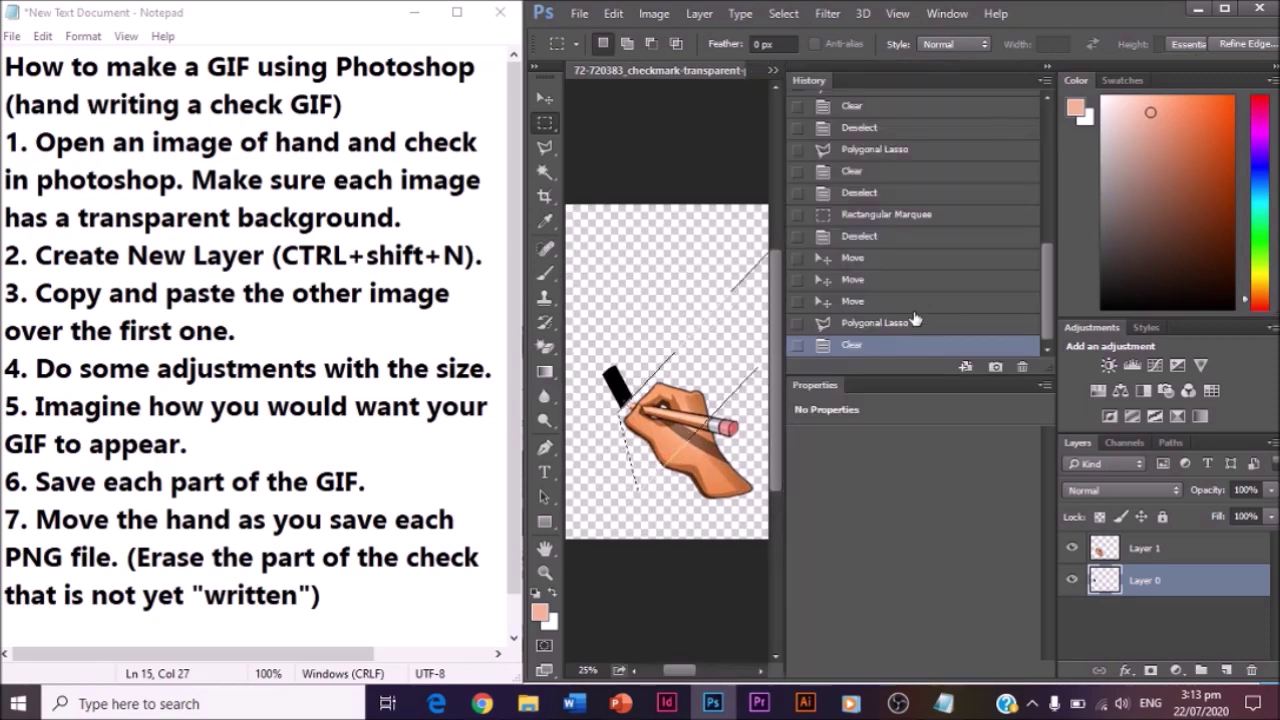
pyautogui.hotkey('ctrl', 'z')
pyautogui.click(628, 105)
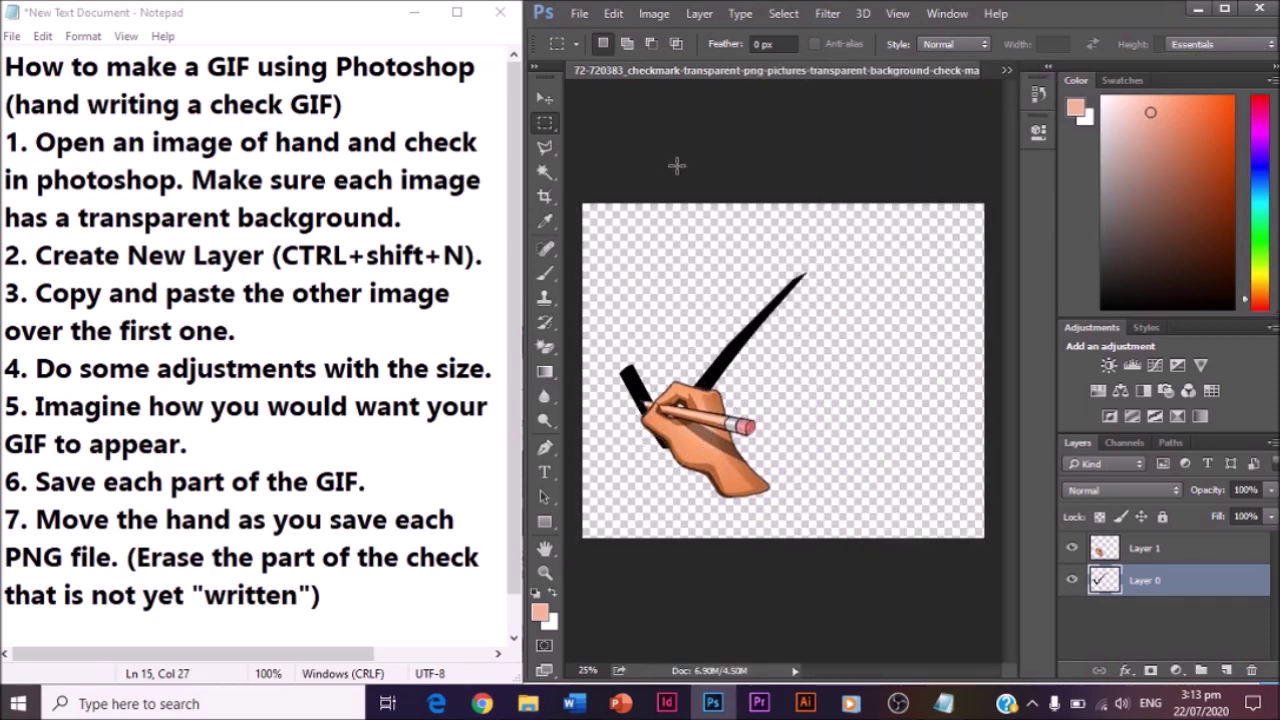
# Move the hand on Layer 1 so the pencil tip sits at the check mark's lower corner
pyautogui.click(544, 97)
pyautogui.moveTo(679, 440)
pyautogui.mouseDown()
pyautogui.moveTo(688, 457)
pyautogui.moveTo(678, 437)
pyautogui.moveTo(756, 450)
pyautogui.mouseUp()
pyautogui.click(1174, 548)
# Select the check mark's entire long stroke on Layer 0 with the Polygonal Lasso and delete it, including the leftover piece beside the hand
pyautogui.press('l')
pyautogui.click(1150, 582)
pyautogui.click(848, 232)
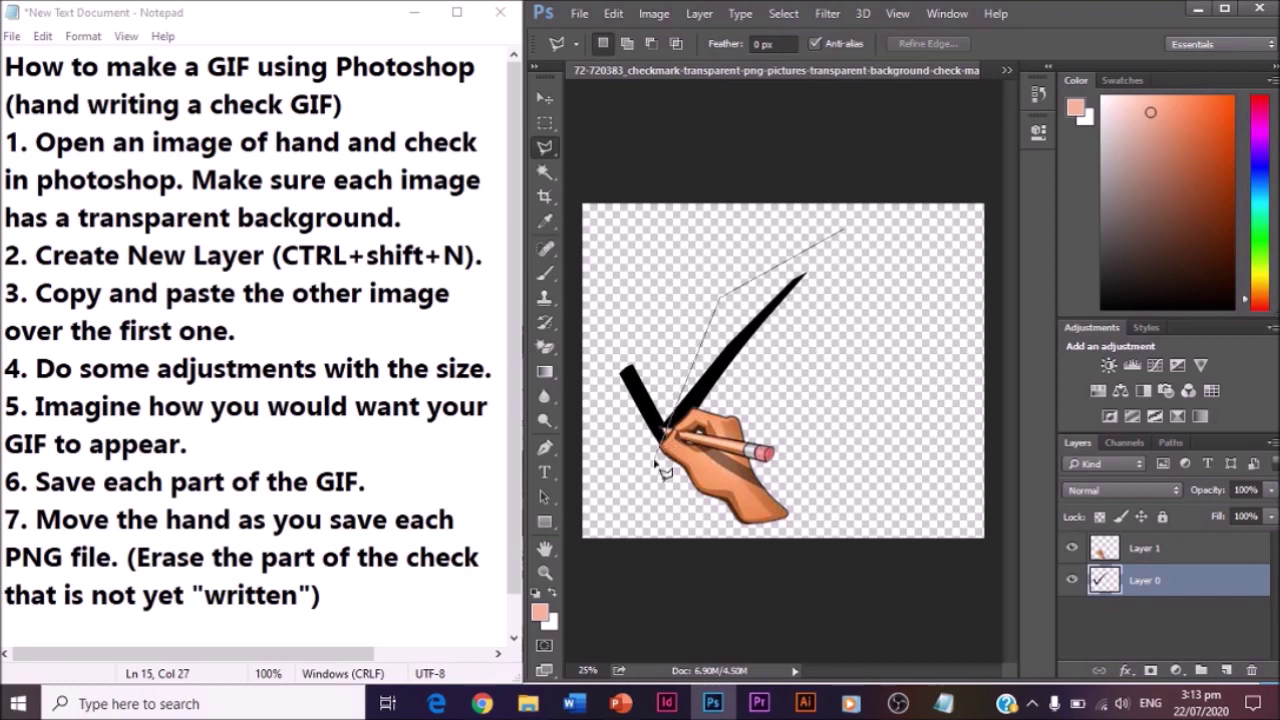
pyautogui.doubleClick(708, 517)
pyautogui.press('Delete')
pyautogui.click(681, 350)
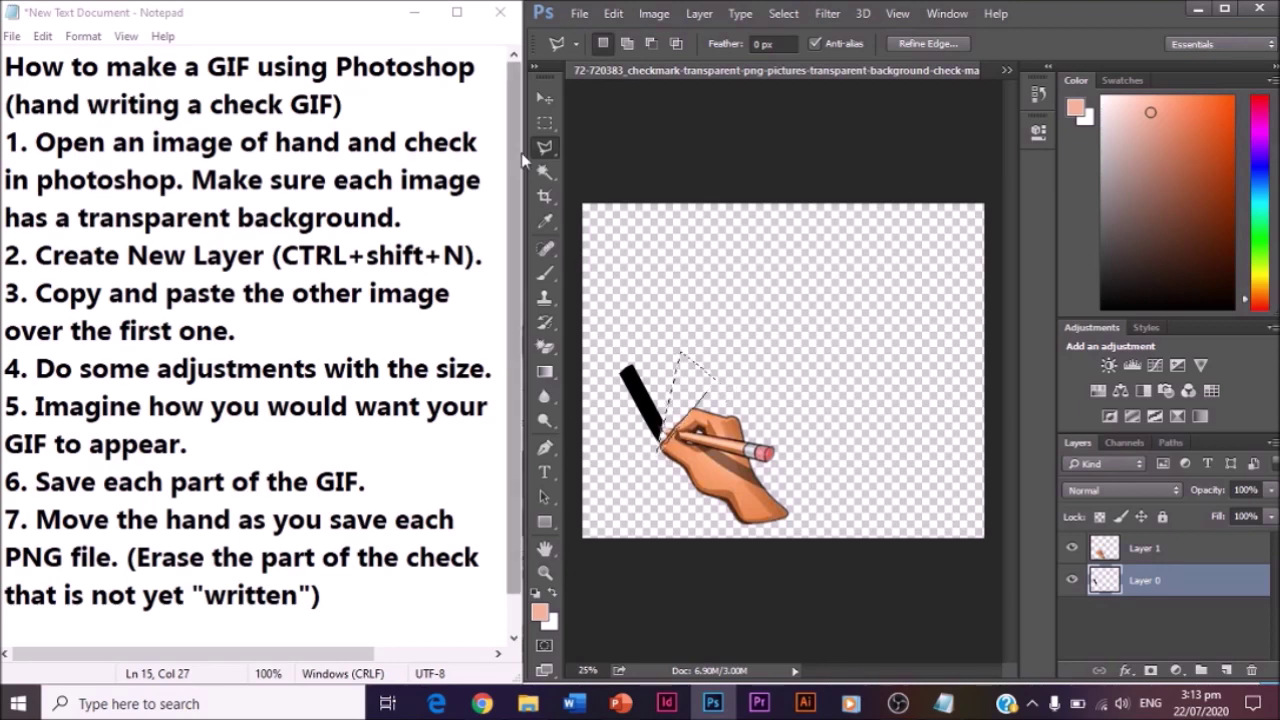
# Save the frame with only the short stroke written as a PNG named 3 in the check folder
pyautogui.hotkey('ctrl', 'shift', 's')
pyautogui.write('3')
pyautogui.press('Return')
pyautogui.press('Return')
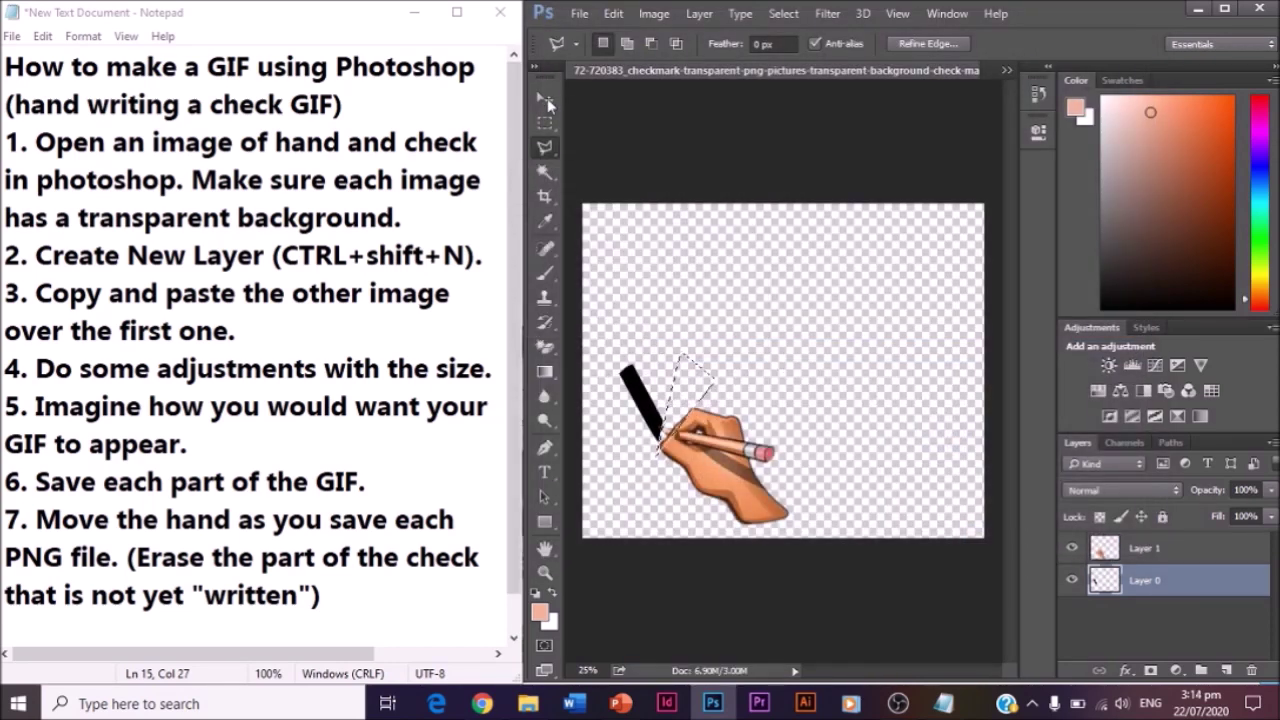
# Step back in the history to before the long stroke was cleared, then deselect
pyautogui.press('m')
pyautogui.click(1048, 77)
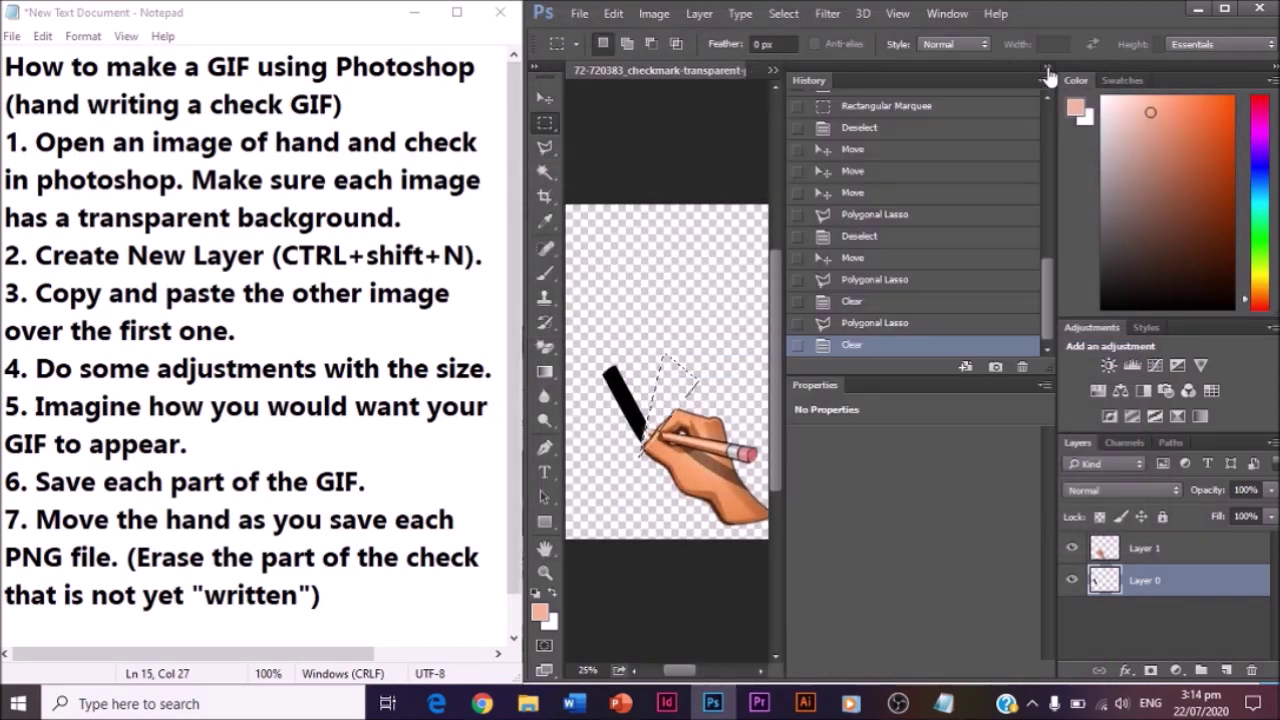
pyautogui.click(918, 301)
pyautogui.click(916, 322)
pyautogui.click(916, 279)
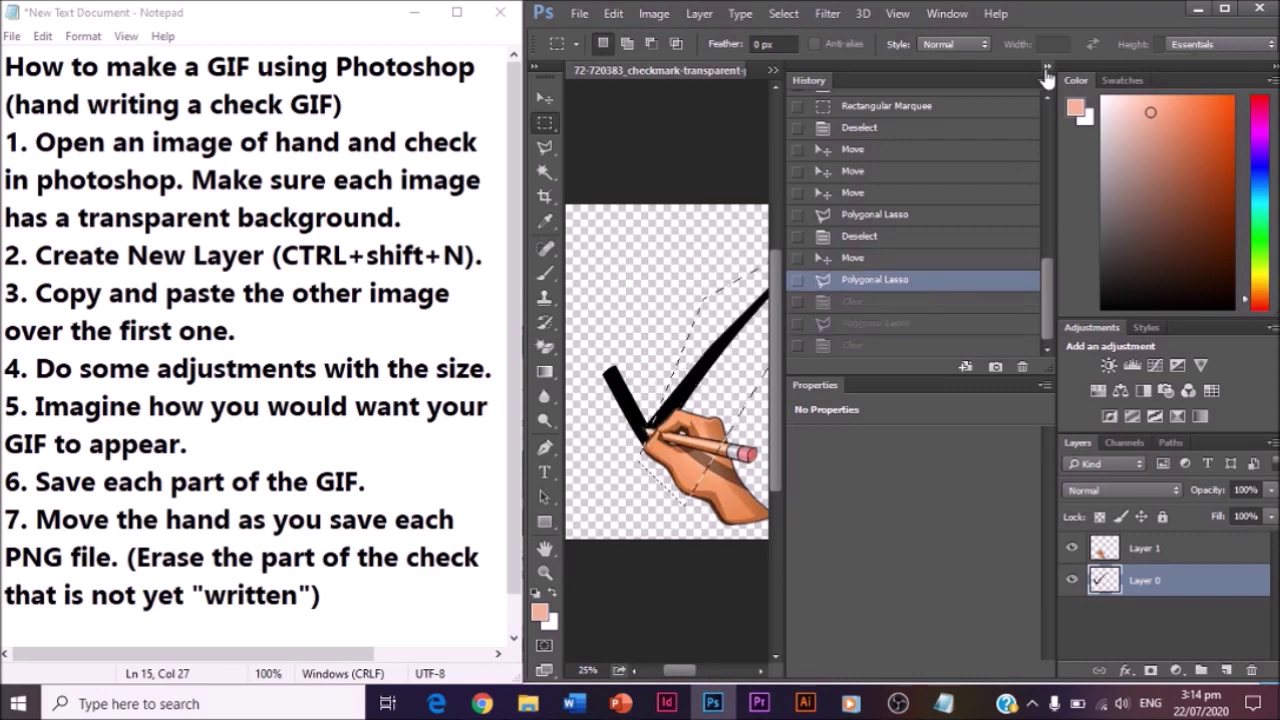
pyautogui.click(1046, 77)
pyautogui.press('v')
pyautogui.click(545, 122)
pyautogui.hotkey('ctrl', 'd')
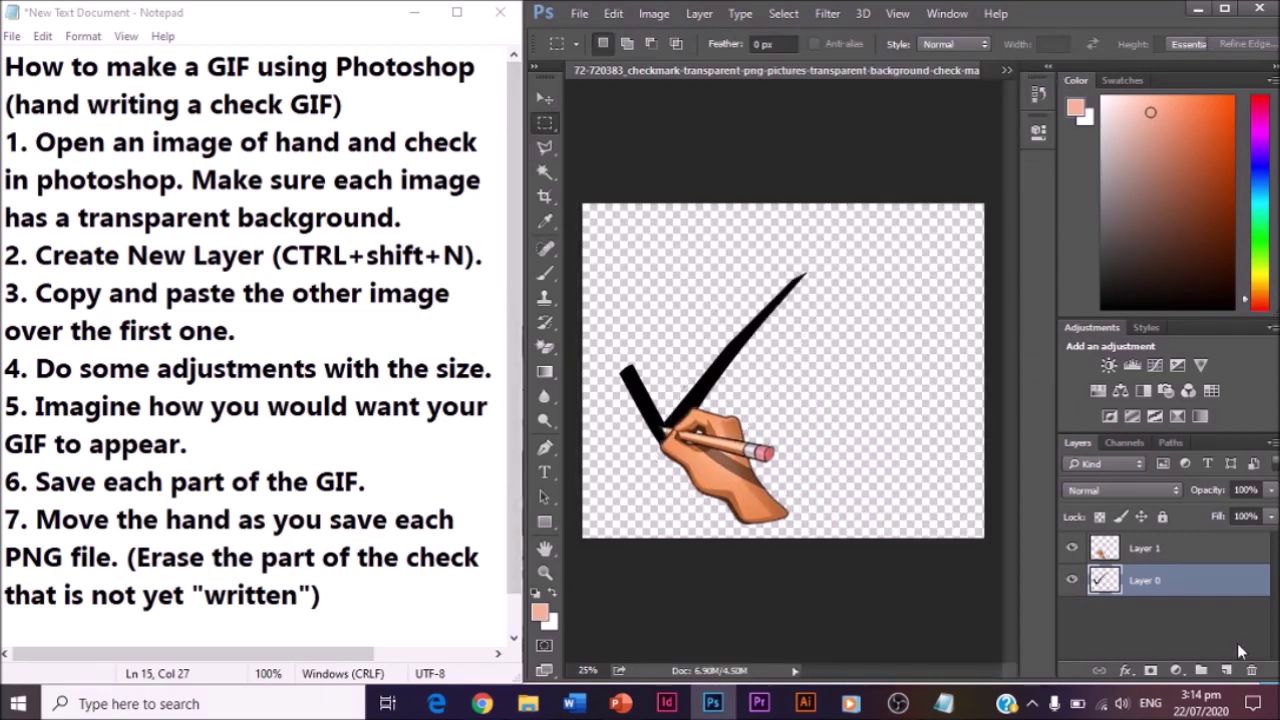
# Move the hand on Layer 1 from the corner to the lower part of the check mark's long stroke
pyautogui.click(1202, 559)
pyautogui.click(545, 97)
pyautogui.moveTo(710, 480); pyautogui.dragTo(745, 447)
# Delete the part of the long stroke above the pencil tip from Layer 0 using a Polygonal Lasso selection
pyautogui.click(545, 147)
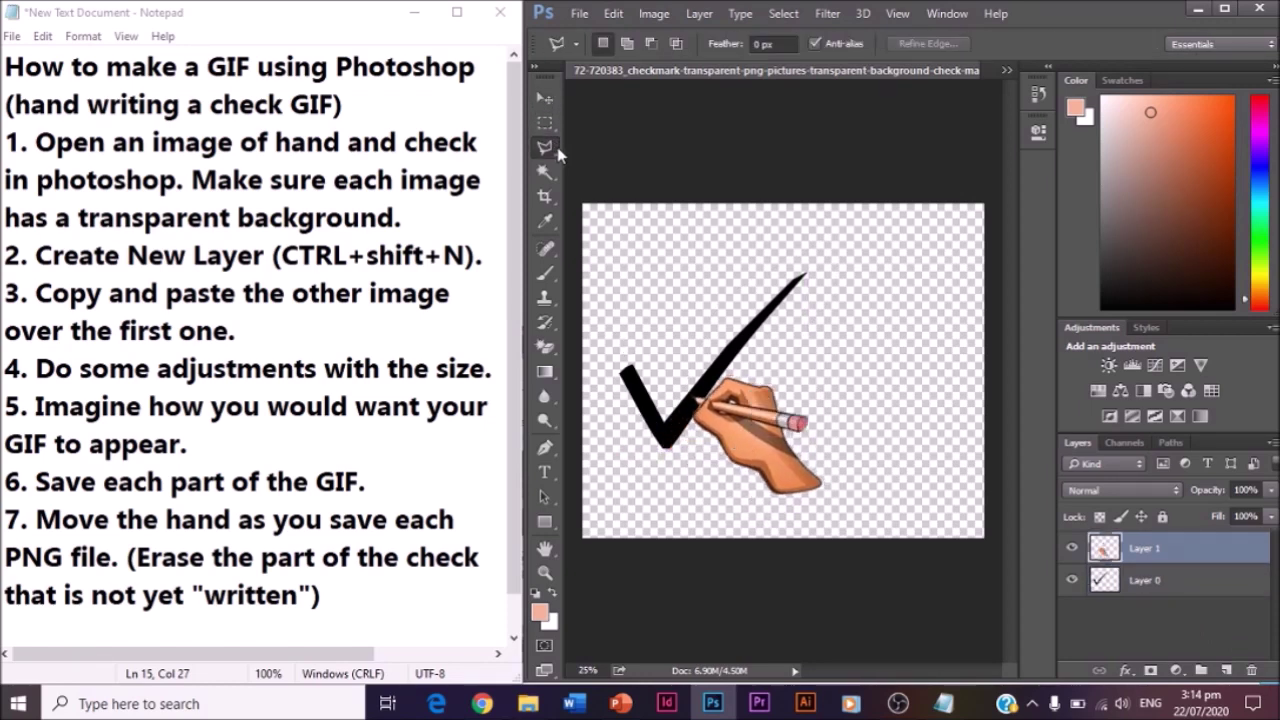
pyautogui.click(1176, 585)
pyautogui.click(708, 423)
pyautogui.click(865, 254)
pyautogui.doubleClick(738, 227)
pyautogui.press('Delete')
# Clear the selection and save the frame as a PNG named 4 in the check folder
pyautogui.click(545, 123)
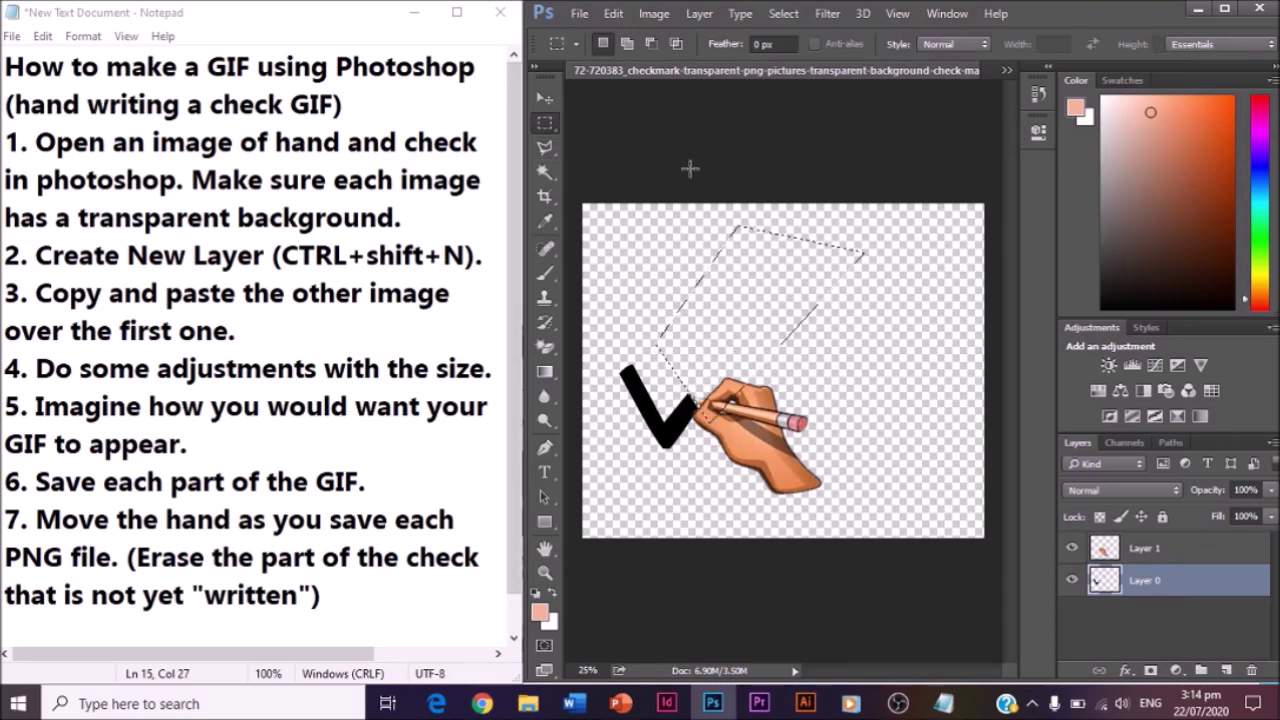
pyautogui.click(690, 168)
pyautogui.hotkey('ctrl', 'shift', 's')
pyautogui.click(805, 379)
pyautogui.click(751, 637)
pyautogui.click(813, 355)
pyautogui.write('4')
pyautogui.press('Return')
pyautogui.press('Return')
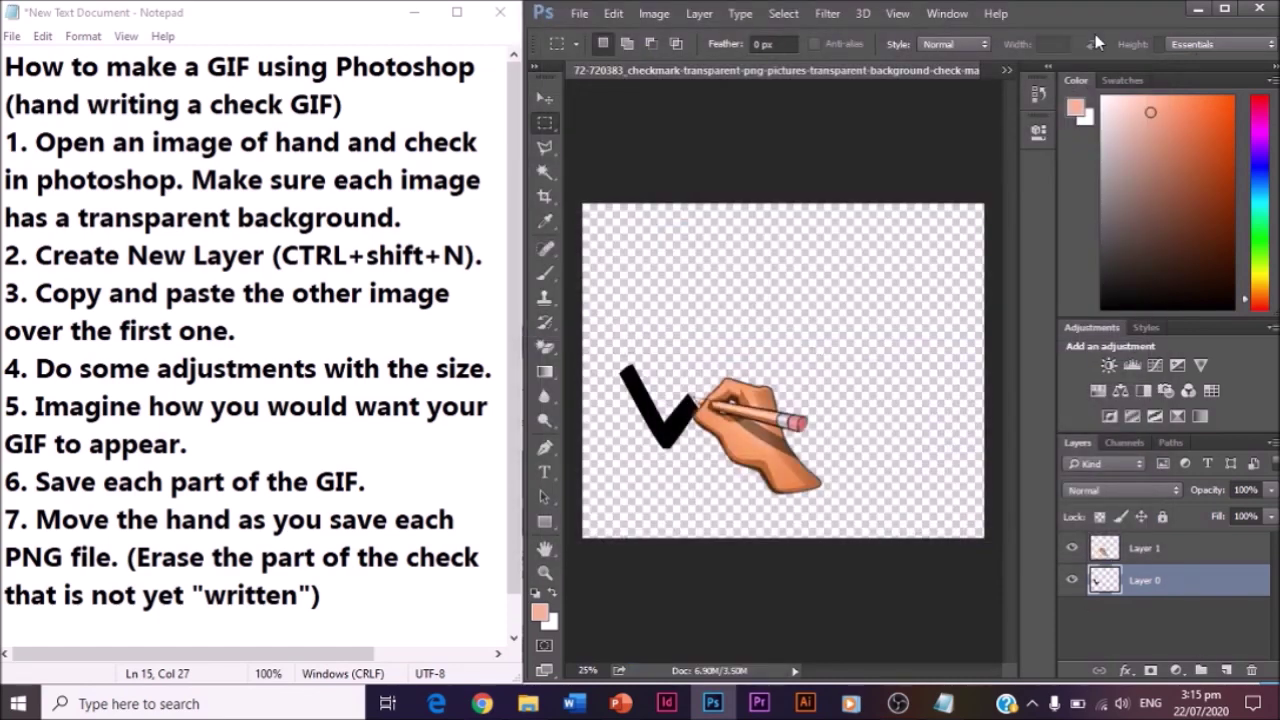
# Step back in the history to before the last clear to restore the full check mark
pyautogui.click(1040, 92)
pyautogui.click(943, 314)
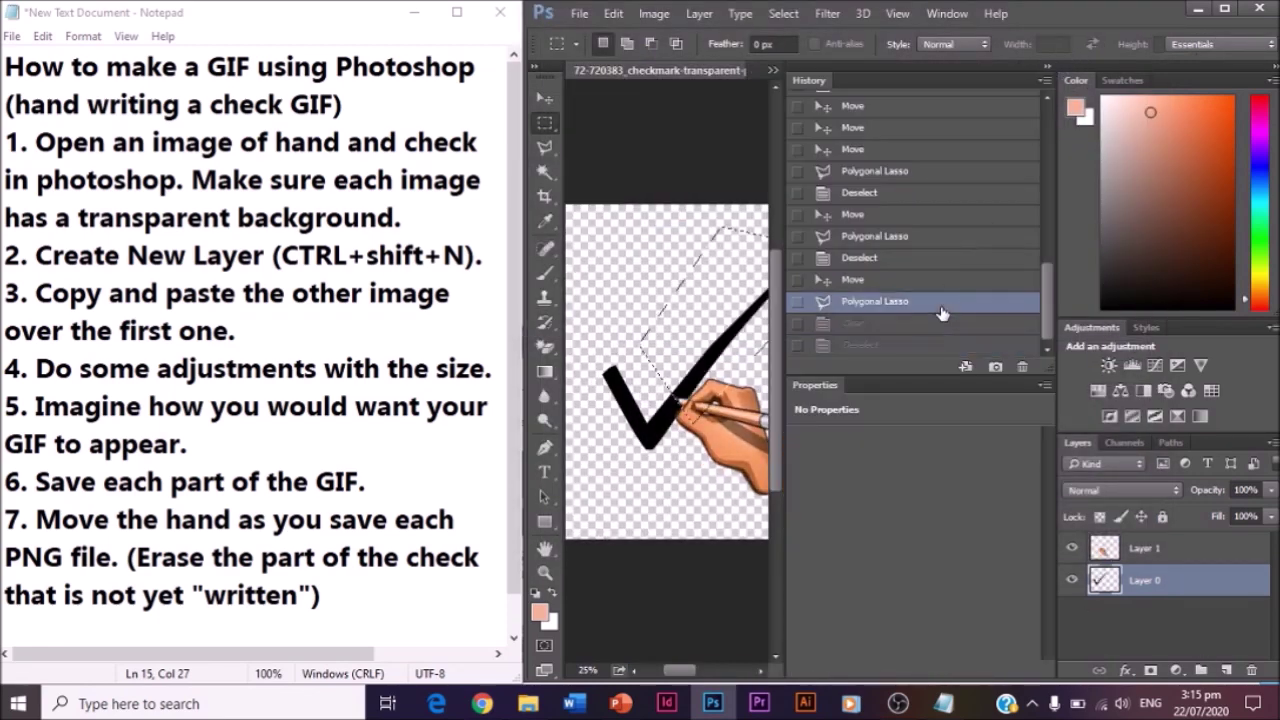
pyautogui.click(1049, 72)
# Move the hand on Layer 1 up to about the middle of the check mark's long stroke
pyautogui.click(1144, 548)
pyautogui.press('v')
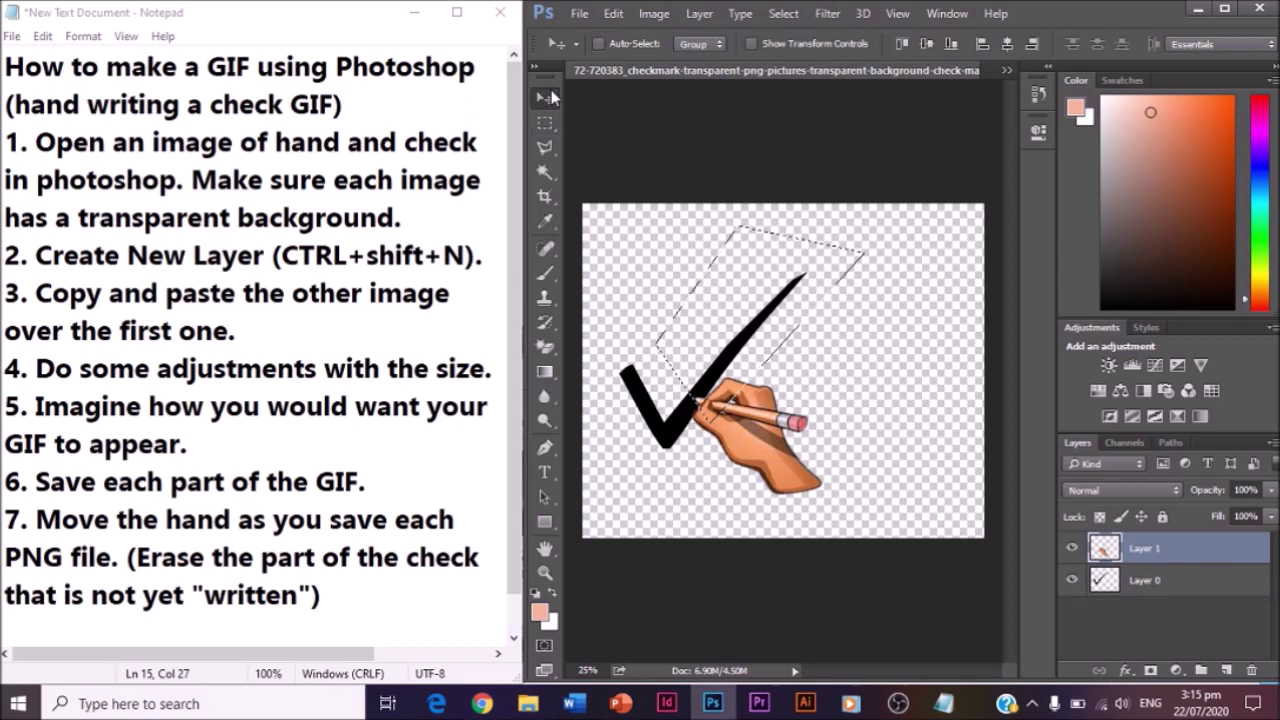
pyautogui.moveTo(745, 458); pyautogui.dragTo(785, 411)
# Outline the upper half of the long stroke on Layer 0 with the Polygonal Lasso and erase it
pyautogui.click(545, 147)
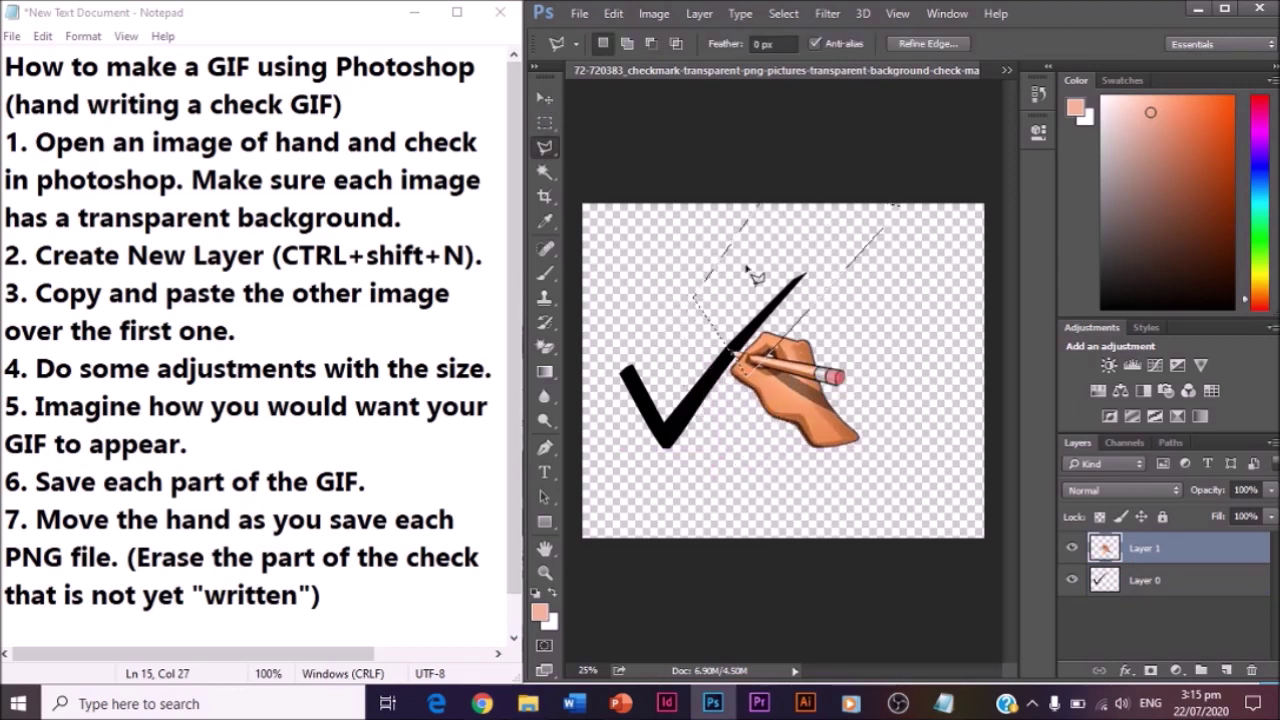
pyautogui.click(1190, 601)
pyautogui.click(1180, 586)
pyautogui.click(686, 230)
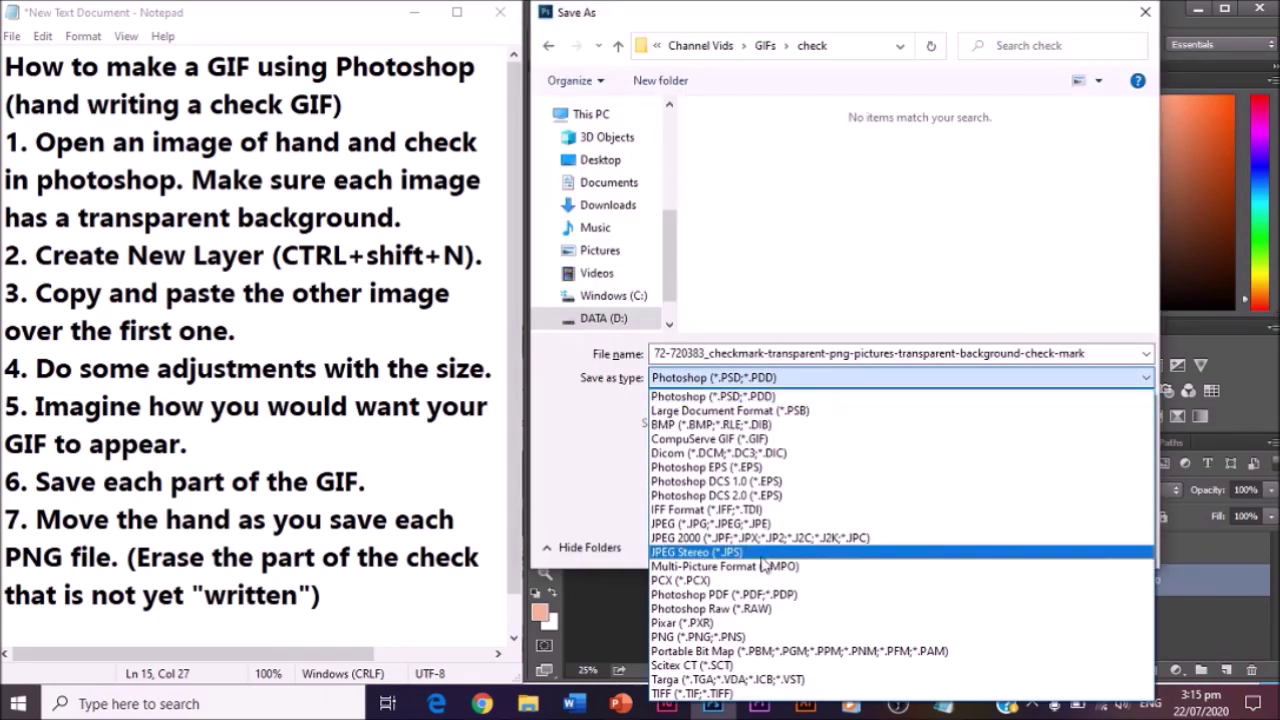
# Save the half-written long stroke frame as a PNG named 5 in the check folder
pyautogui.click(790, 546)
pyautogui.press('Return')
pyautogui.press('Return')
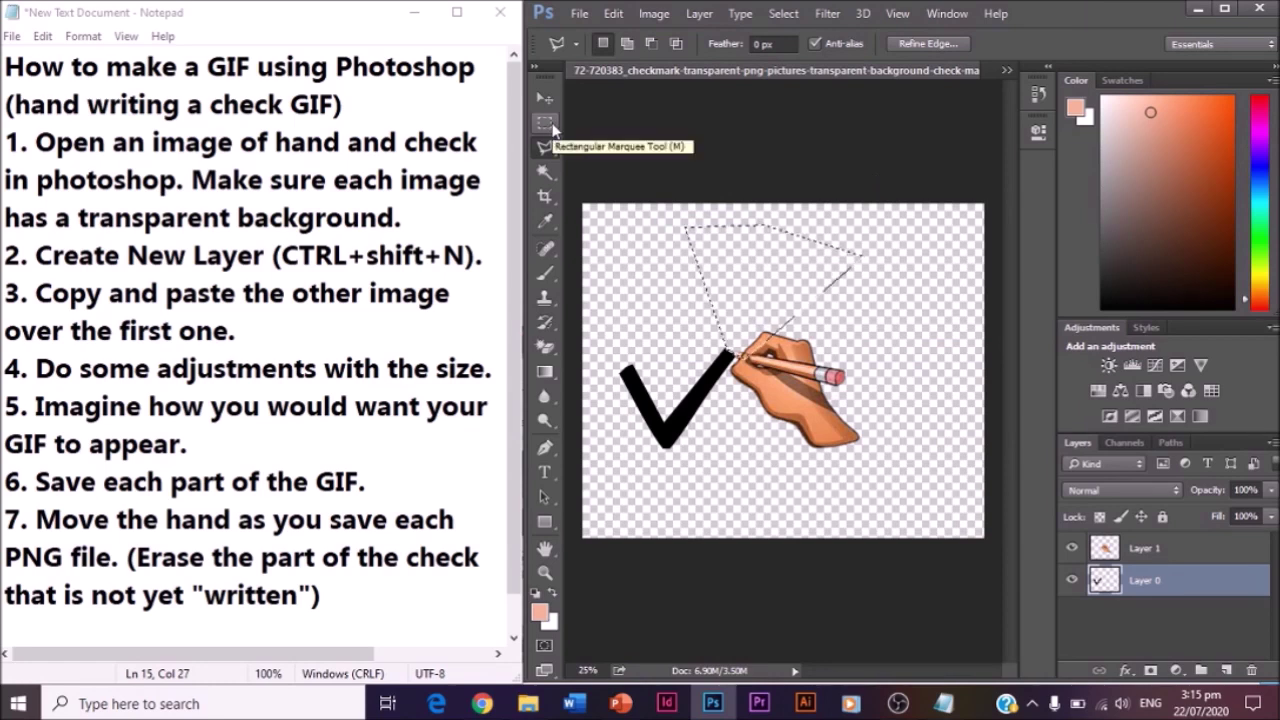
# Revert the history to the last lasso selection to bring back the erased upper half of the long stroke
pyautogui.click(1052, 70)
pyautogui.click(893, 324)
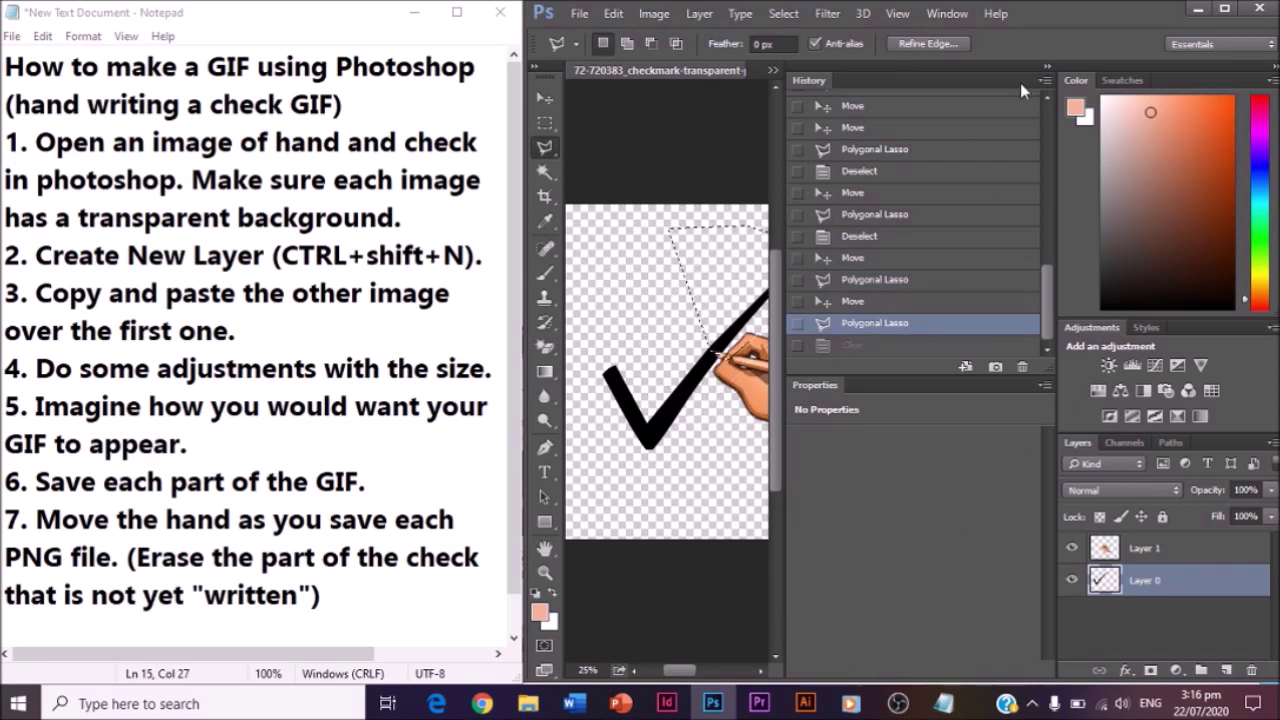
pyautogui.click(1052, 64)
pyautogui.click(545, 122)
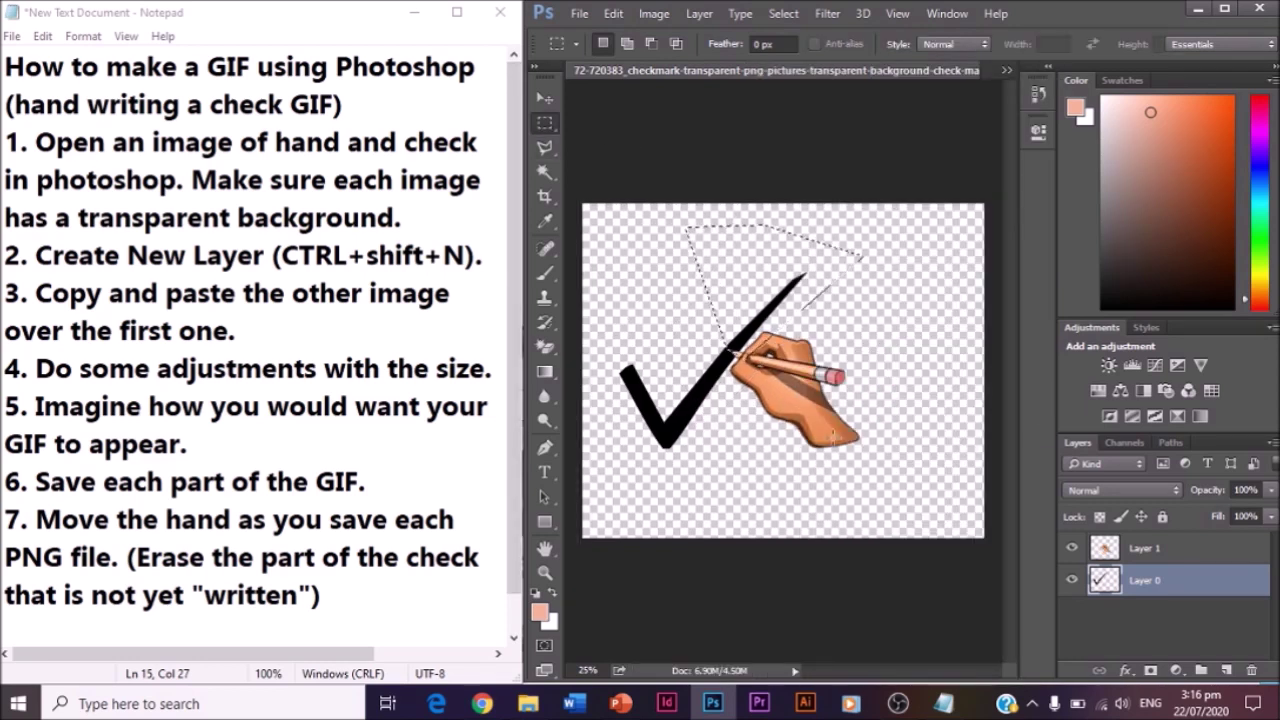
# Deselect and move the hand on Layer 1 up the long stroke to just below its tip
pyautogui.click(1147, 551)
pyautogui.press('ctrl')
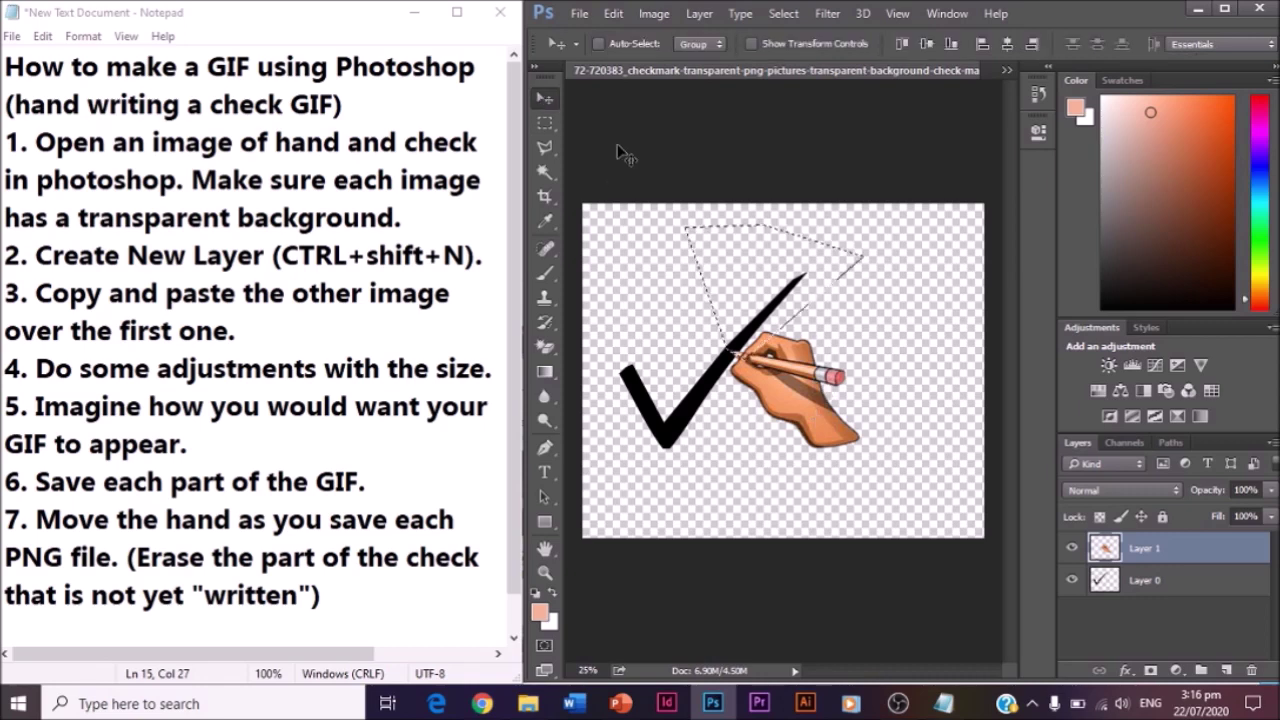
pyautogui.hotkey('ctrl', 'd')
pyautogui.click(545, 97)
pyautogui.moveTo(793, 397); pyautogui.dragTo(833, 353)
# Select the check mark's remaining tip beyond the pencil with the Polygonal Lasso and delete it from Layer 0
pyautogui.press('m')
pyautogui.press('l')
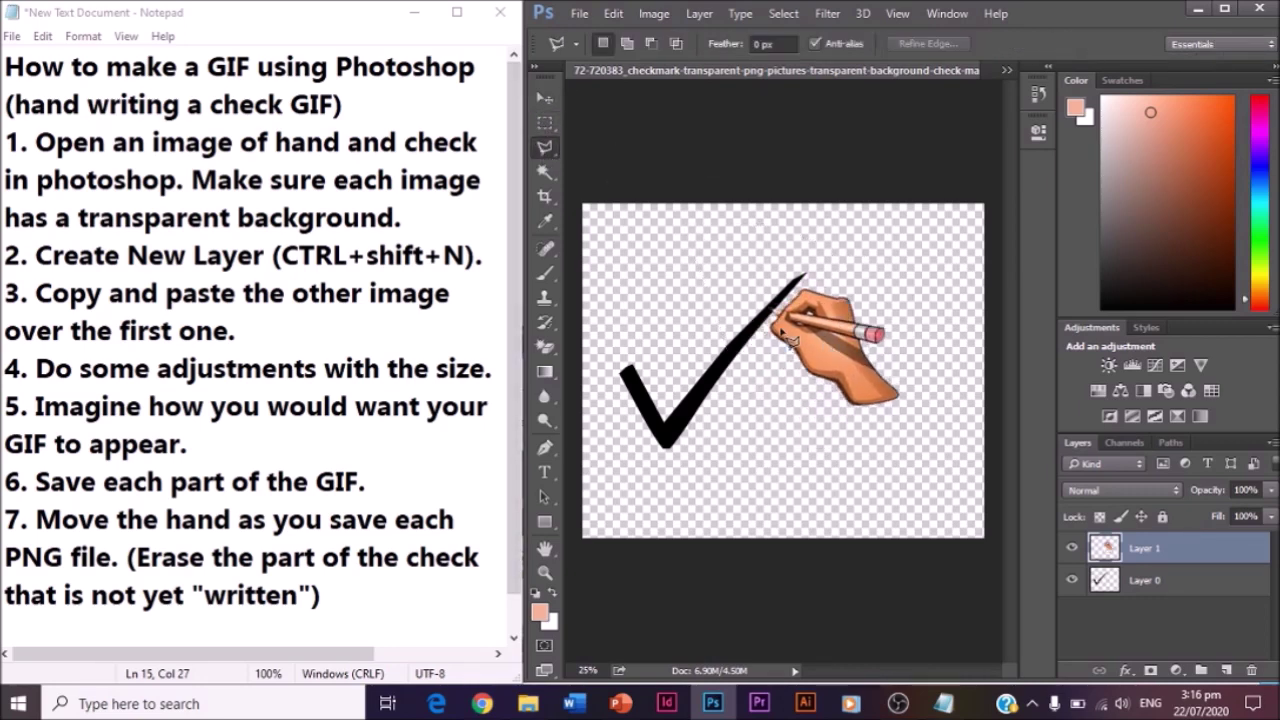
pyautogui.click(796, 339)
pyautogui.click(897, 267)
pyautogui.click(847, 227)
pyautogui.click(749, 273)
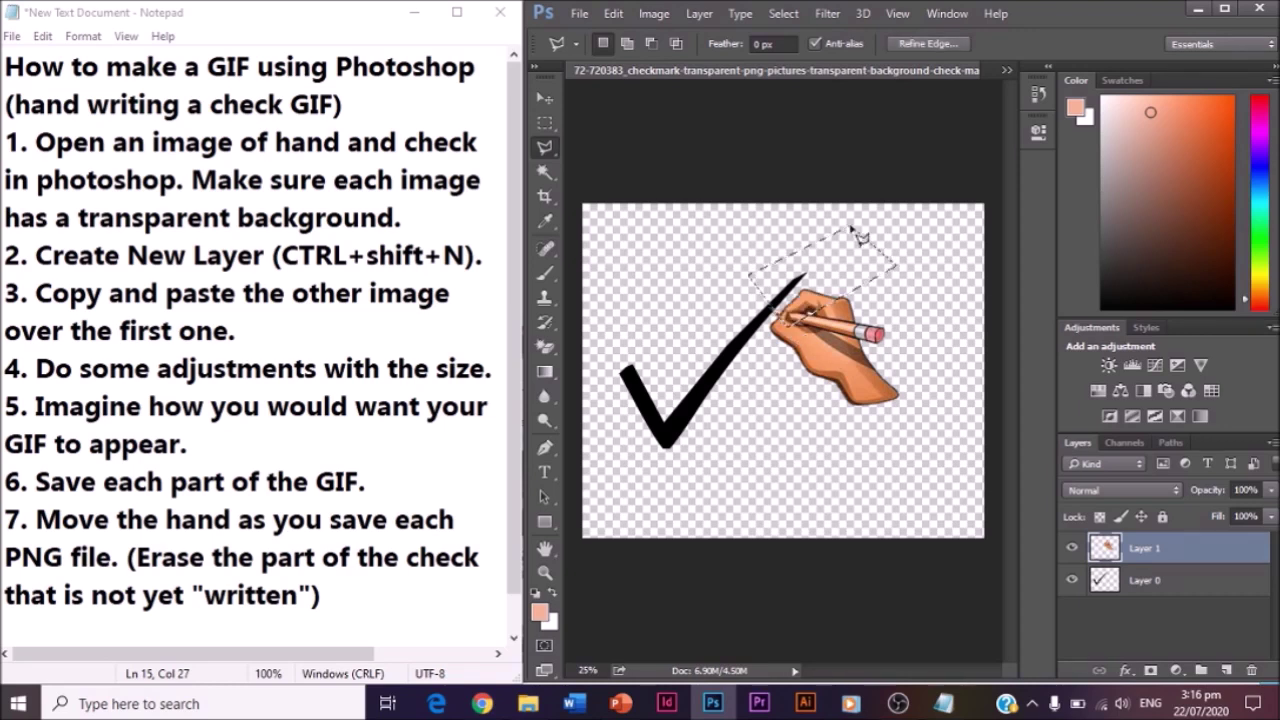
pyautogui.click(1144, 580)
pyautogui.press('Delete')
# Save the nearly complete check frame as a PNG named 6 in the check folder
pyautogui.hotkey('ctrl', 'shift', 's')
pyautogui.write('6')
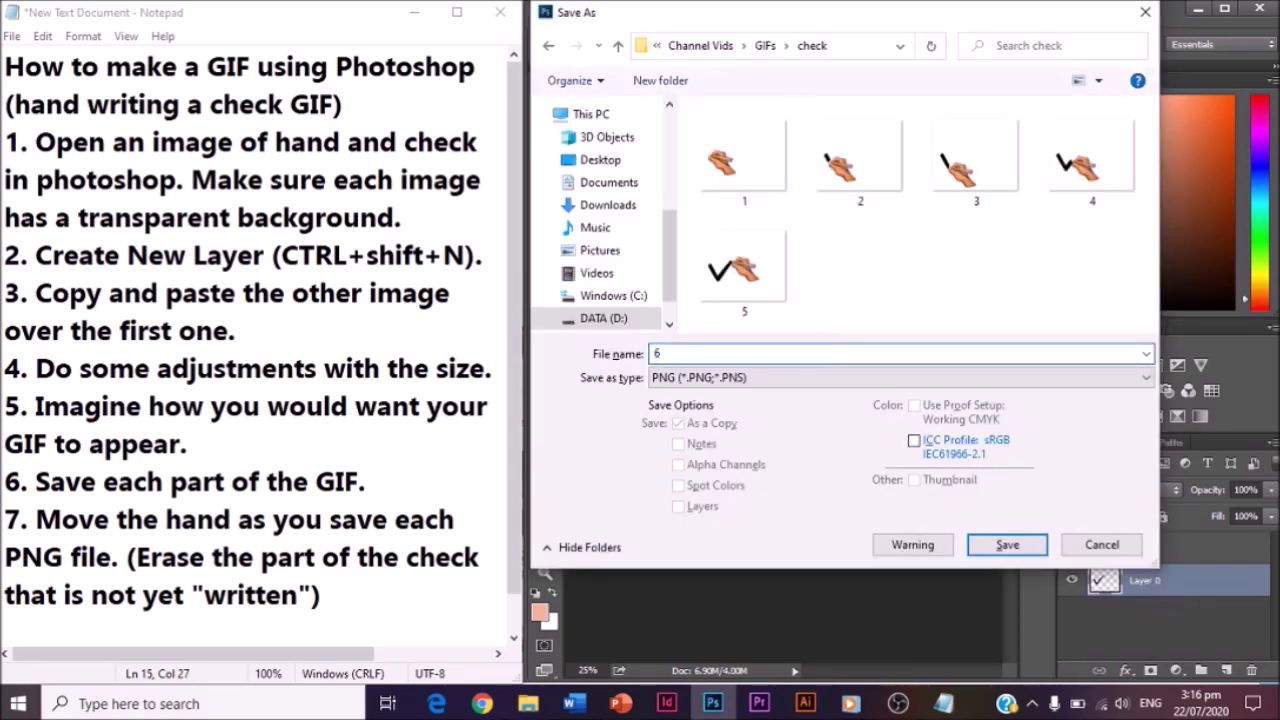
pyautogui.press('Return')
pyautogui.press('Return')
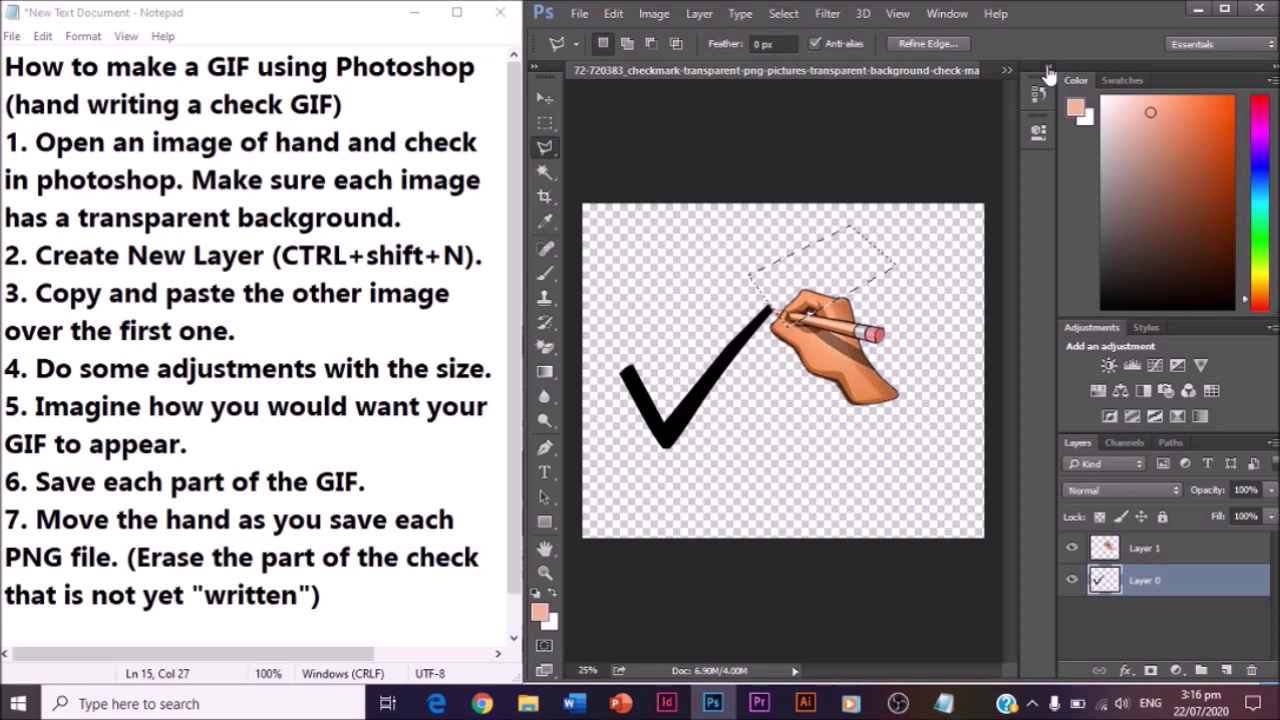
# Restore the check mark's deleted tip through the history and clear the selection
pyautogui.click(1046, 70)
pyautogui.click(900, 323)
pyautogui.press('m')
pyautogui.hotkey('ctrl', 'd')
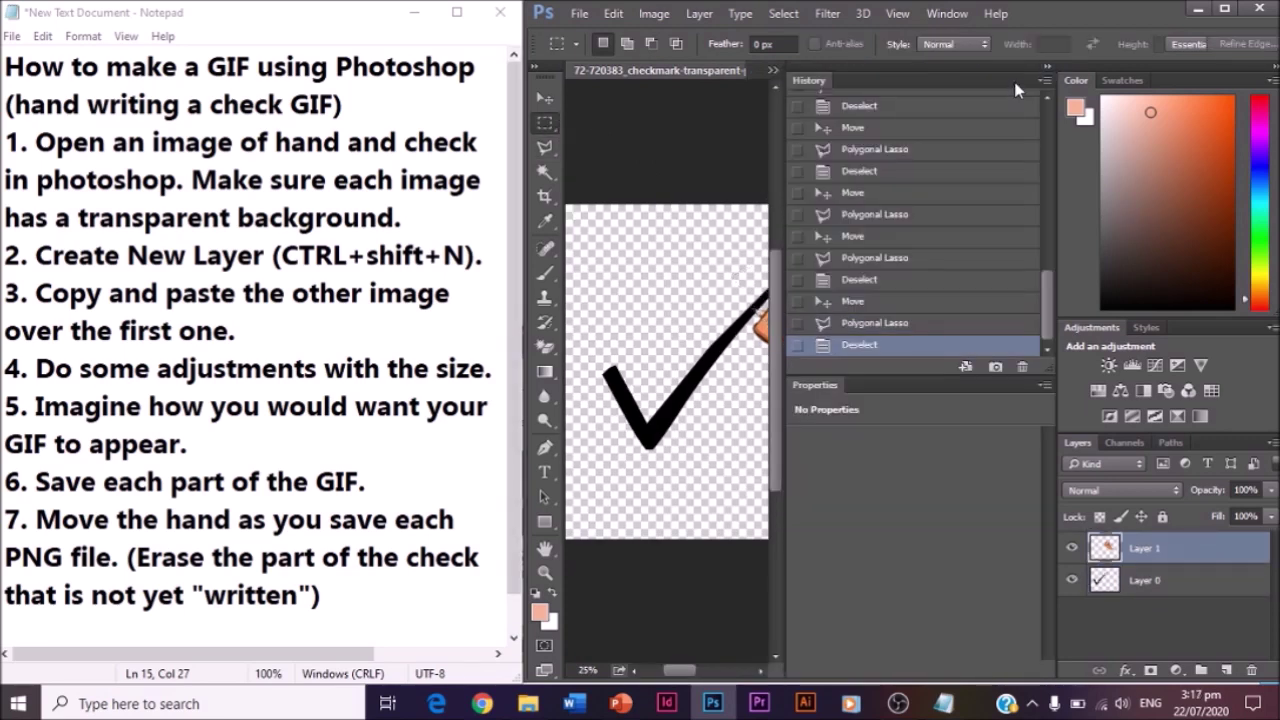
pyautogui.click(1052, 72)
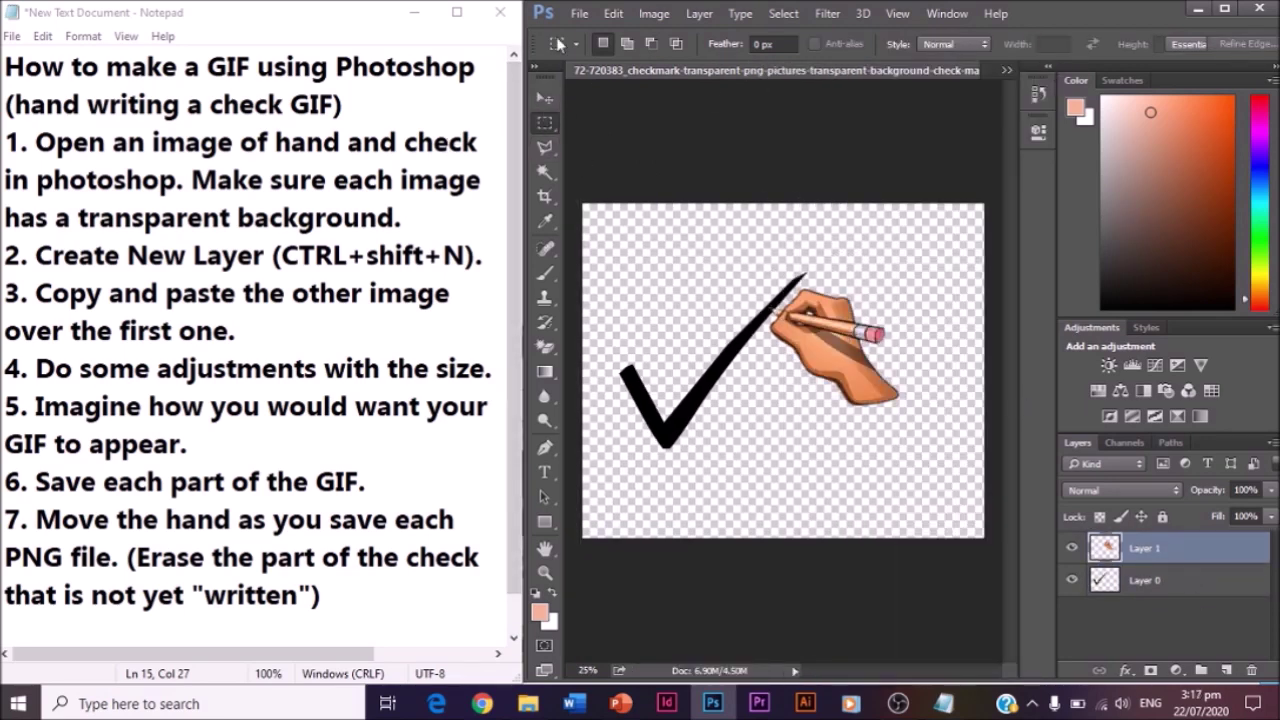
# Move the hand to the check mark's upper tip and save the frame as a PNG named 7
pyautogui.click(545, 99)
pyautogui.moveTo(825, 350); pyautogui.dragTo(857, 313)
pyautogui.hotkey('ctrl', 'shift', 's')
pyautogui.click(938, 377)
pyautogui.click(938, 363)
pyautogui.click(1100, 354)
pyautogui.write('7')
pyautogui.press('Return')
pyautogui.press('Return')
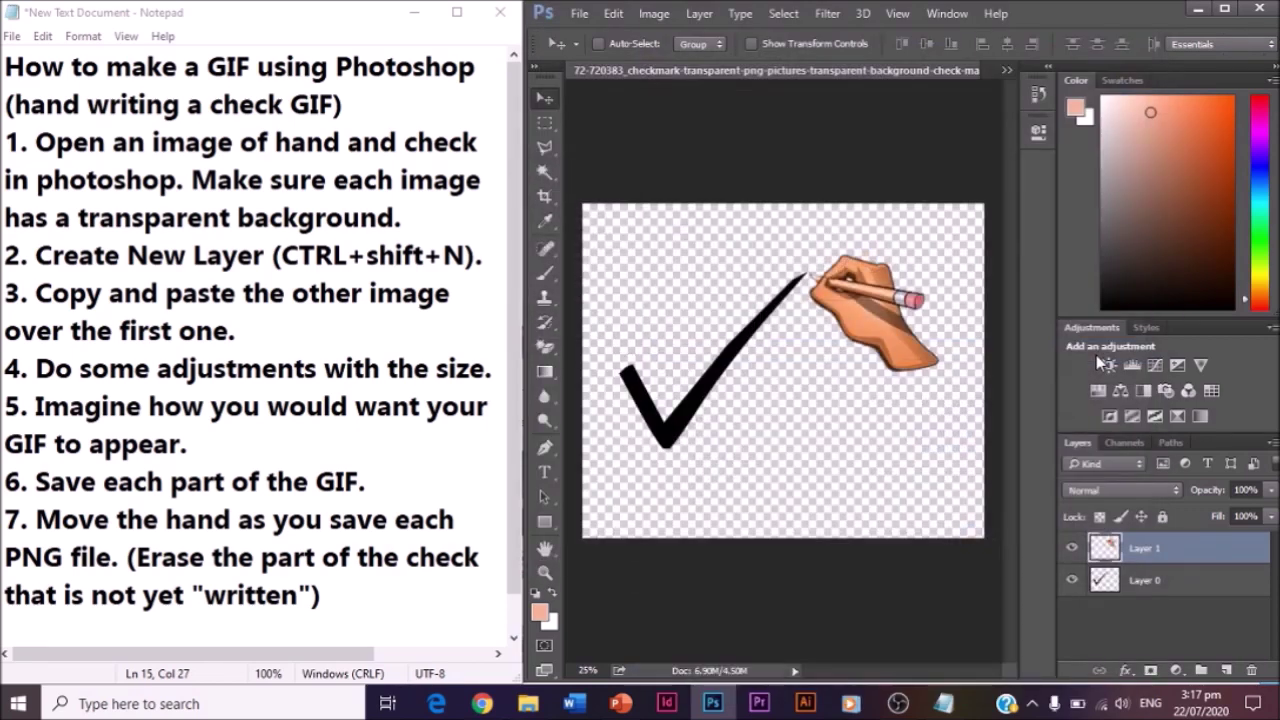
# Hide Layer 1 to leave only the finished check mark for the last frame
pyautogui.click(1073, 548)
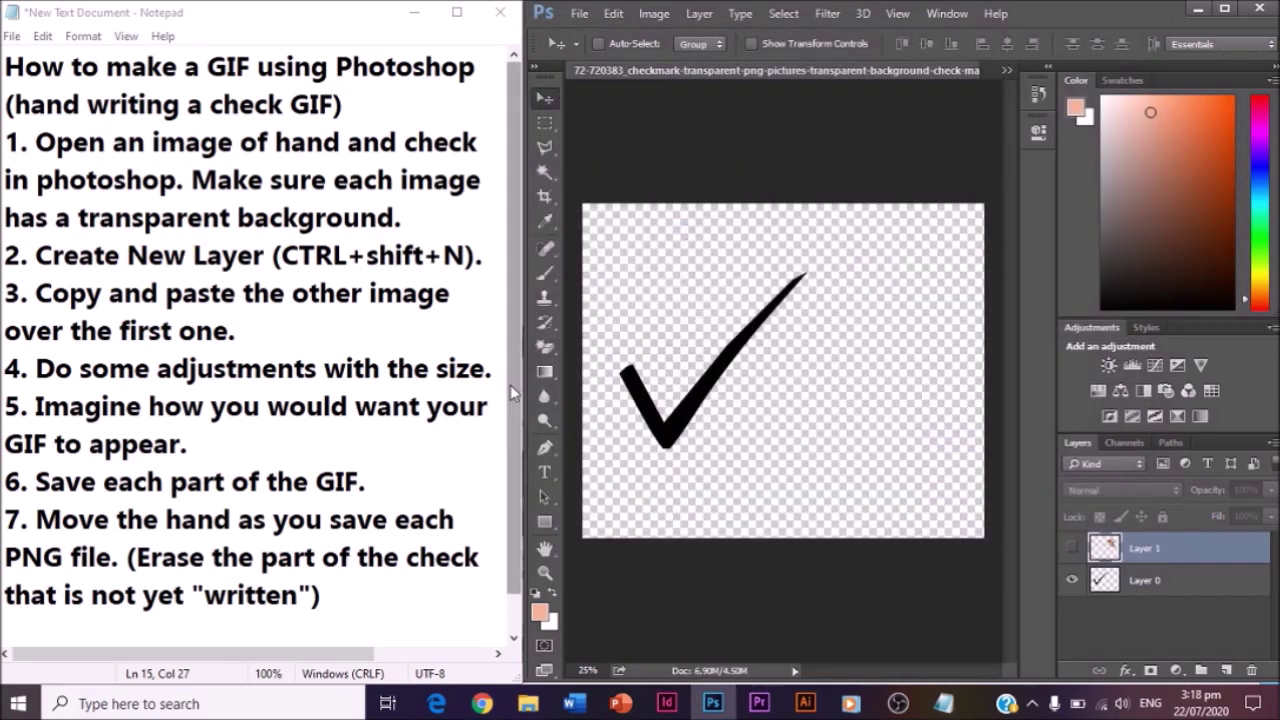
# In Notepad, add the instruction "8. As separate images, they will look like this" on a new line
pyautogui.click(510, 385)
pyautogui.press('Return')
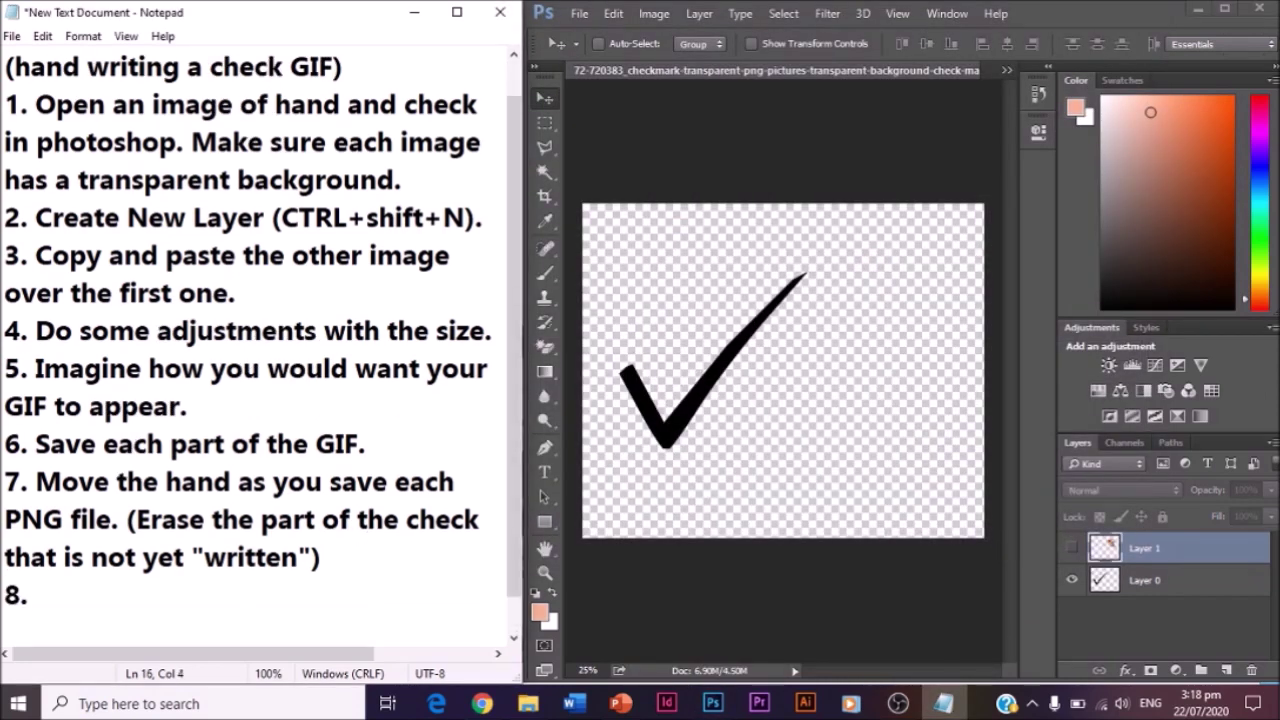
pyautogui.write('8. As sepat')
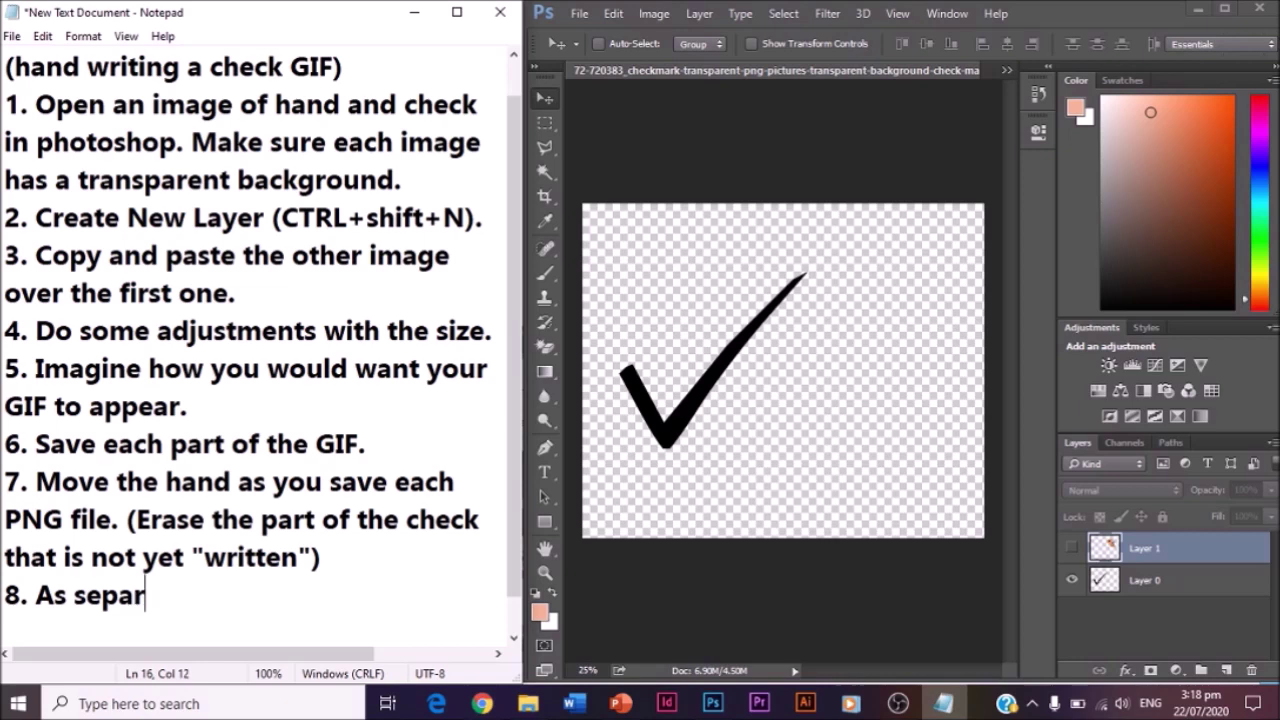
pyautogui.write('ate images, they will look like this')
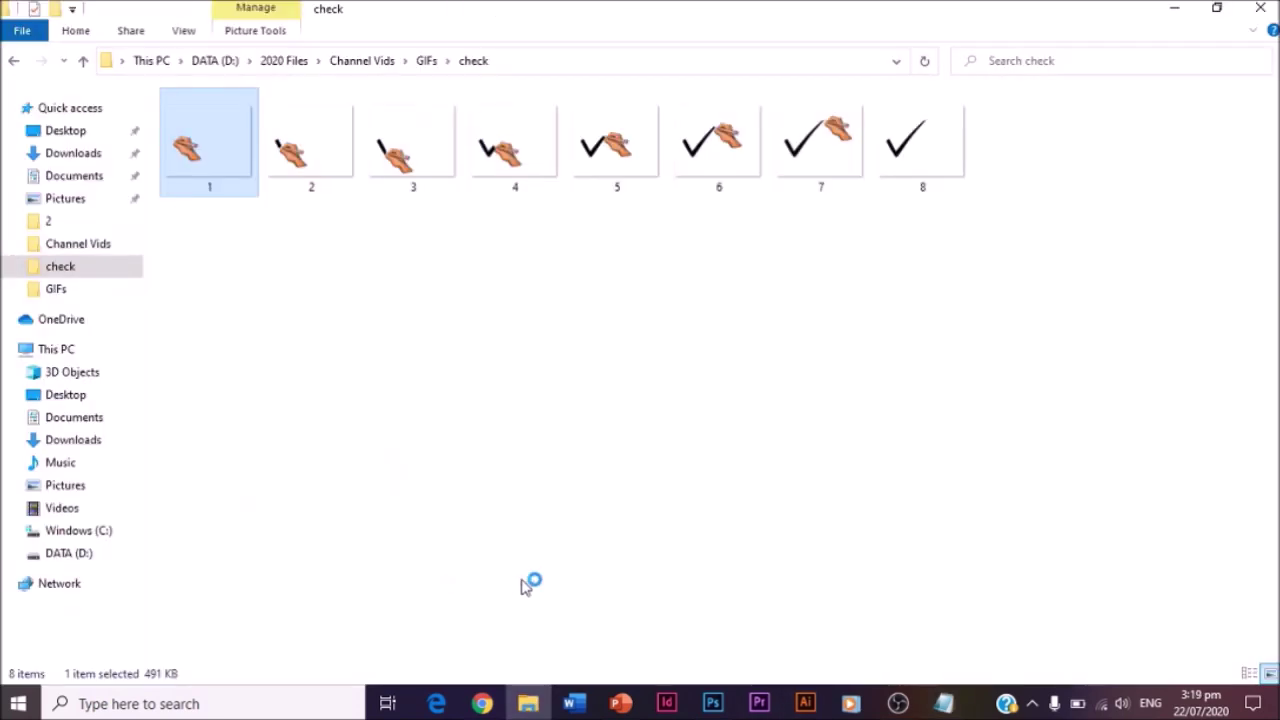
# Open image 1 from the check folder and page through the saved frames to image 8
pyautogui.press('Return')
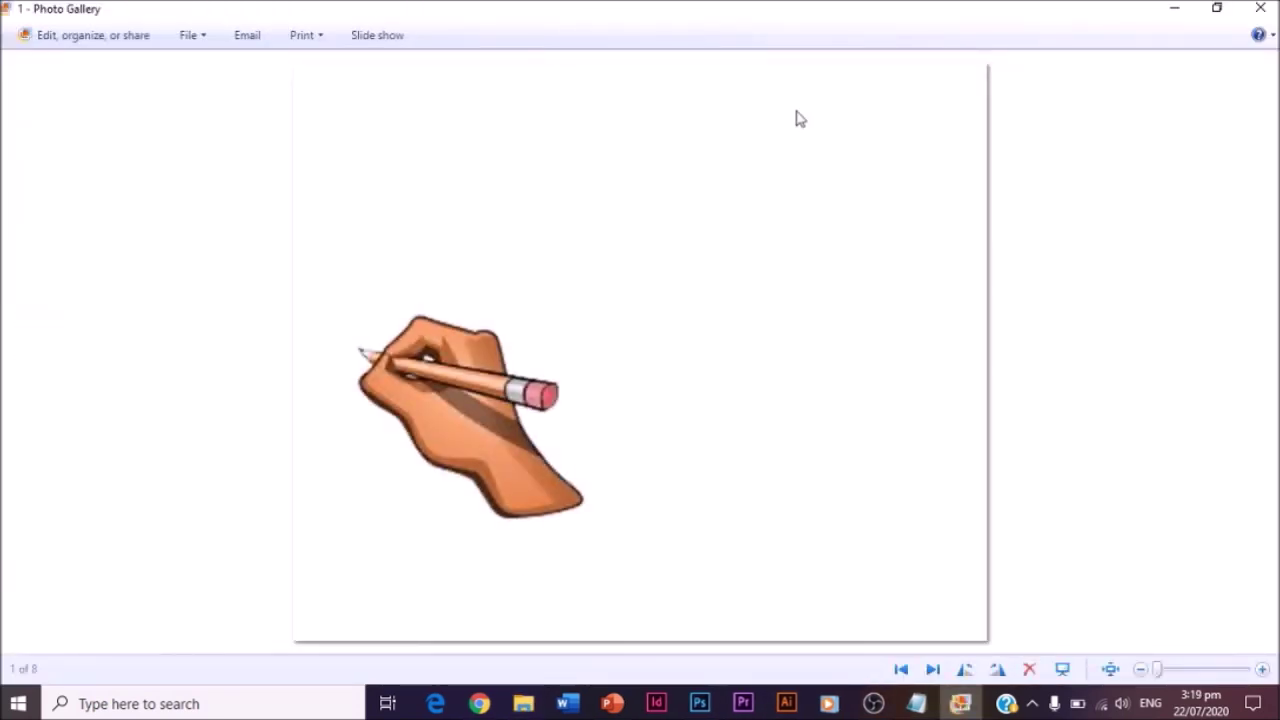
pyautogui.press('Right')
pyautogui.press('Right')
pyautogui.press('Right')
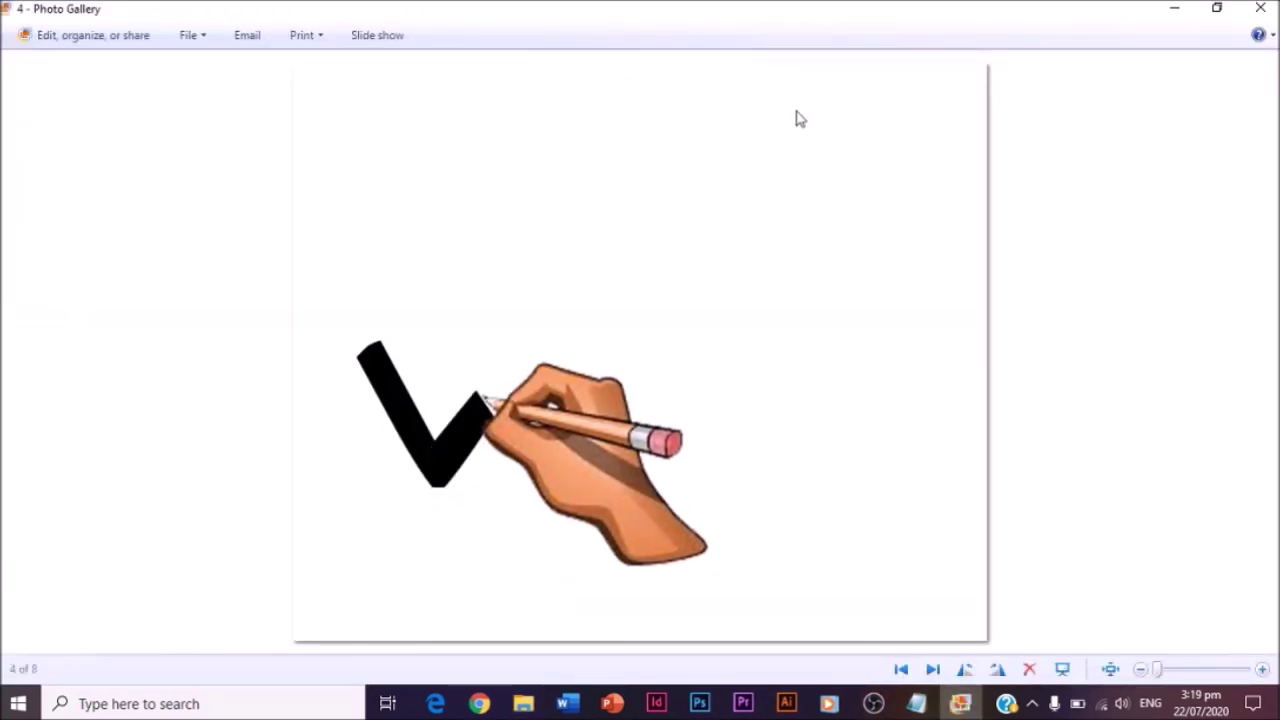
pyautogui.press('Right')
pyautogui.press('Right')
pyautogui.press('Right')
pyautogui.press('Right')
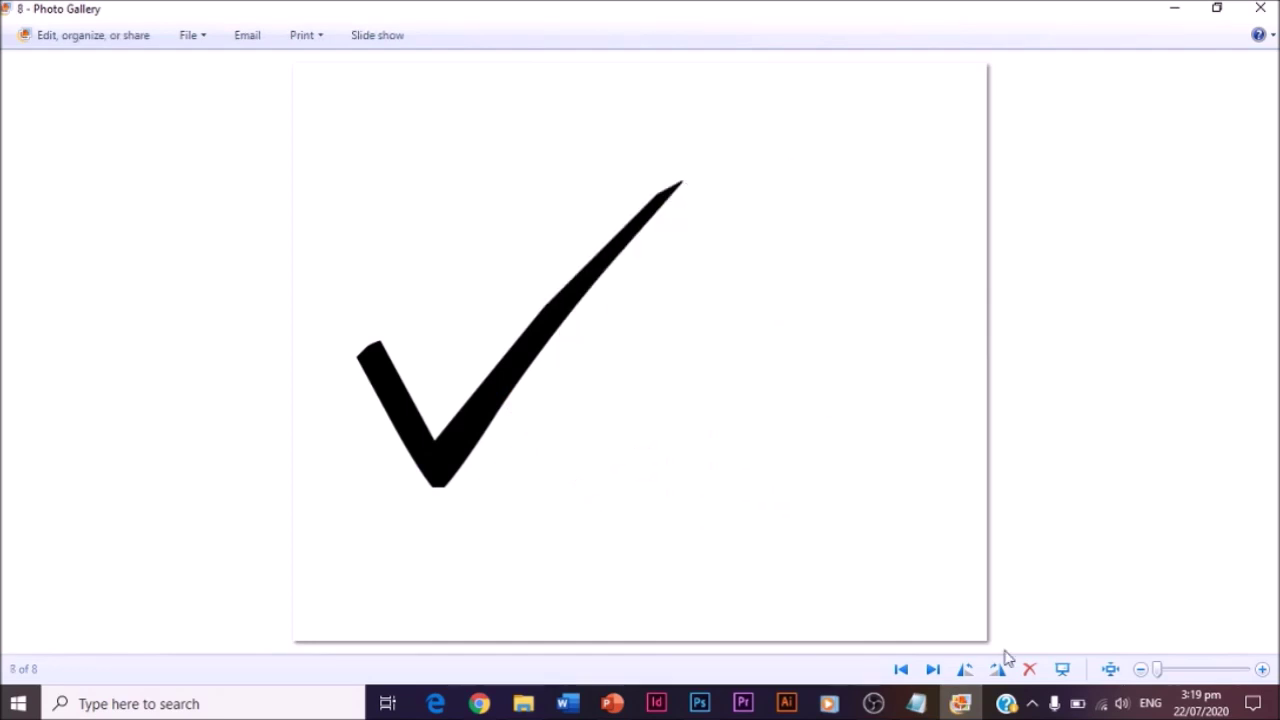
# In Notepad, add "9. Now, let's convert them to a GIF." and "10. Click File - Scripts - Load Files into Stack" as new lines
pyautogui.click(961, 704)
pyautogui.write('Now,')
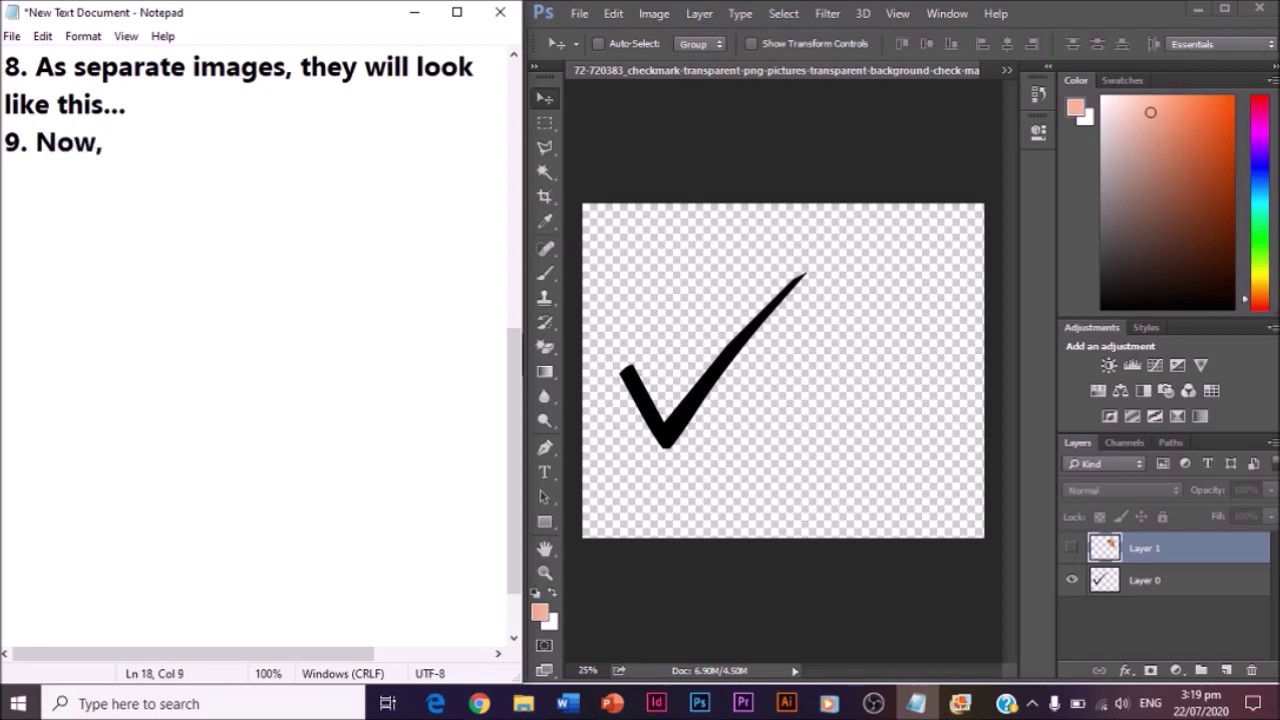
pyautogui.write(" let's convert them to a GIF.")
pyautogui.press('Return')
pyautogui.write('10. Clich')
pyautogui.write(' File - Scripts - Load ')
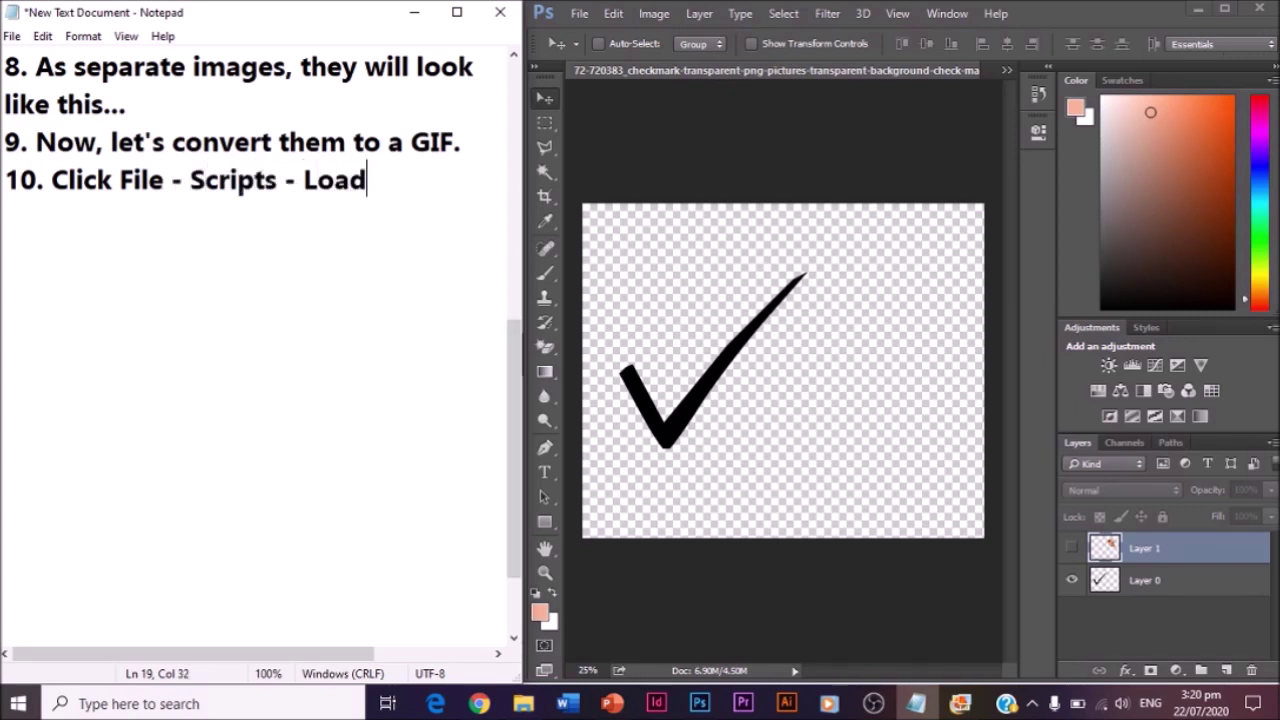
pyautogui.write('Files into Stack')
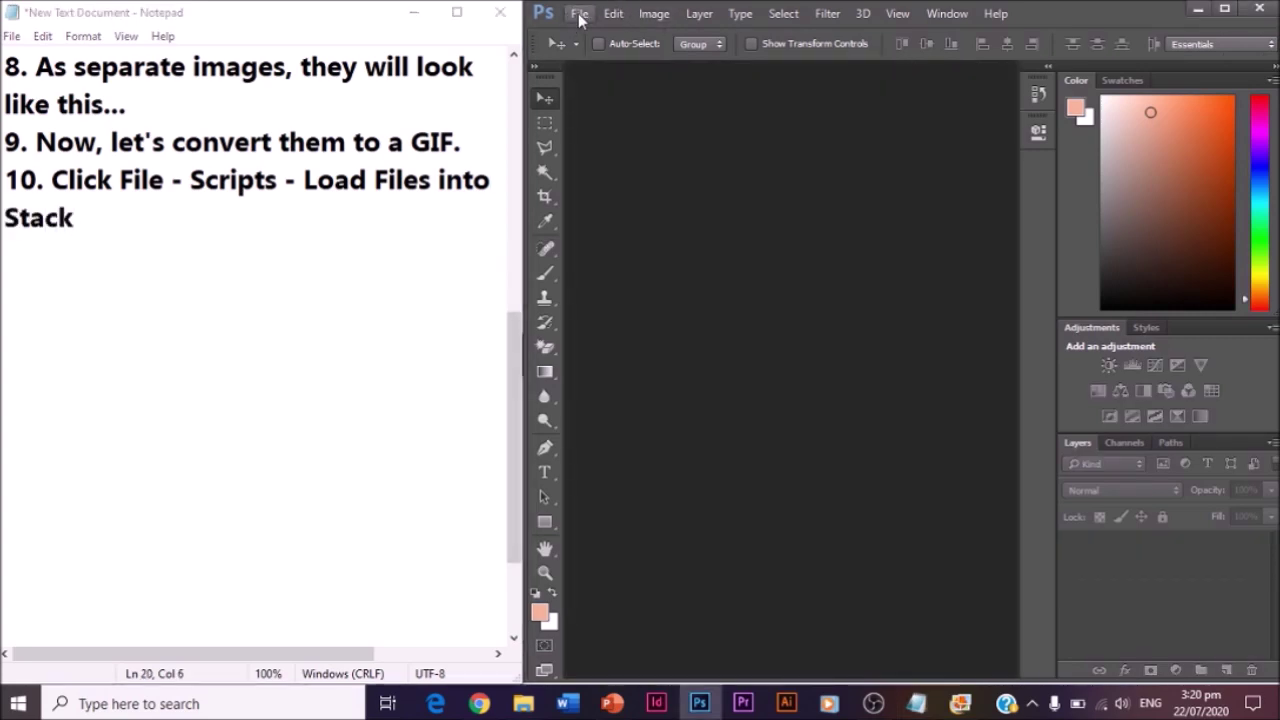
# In Photoshop, start the Load Files into Stack script and move its dialog clear of the Notepad note
pyautogui.click(579, 13)
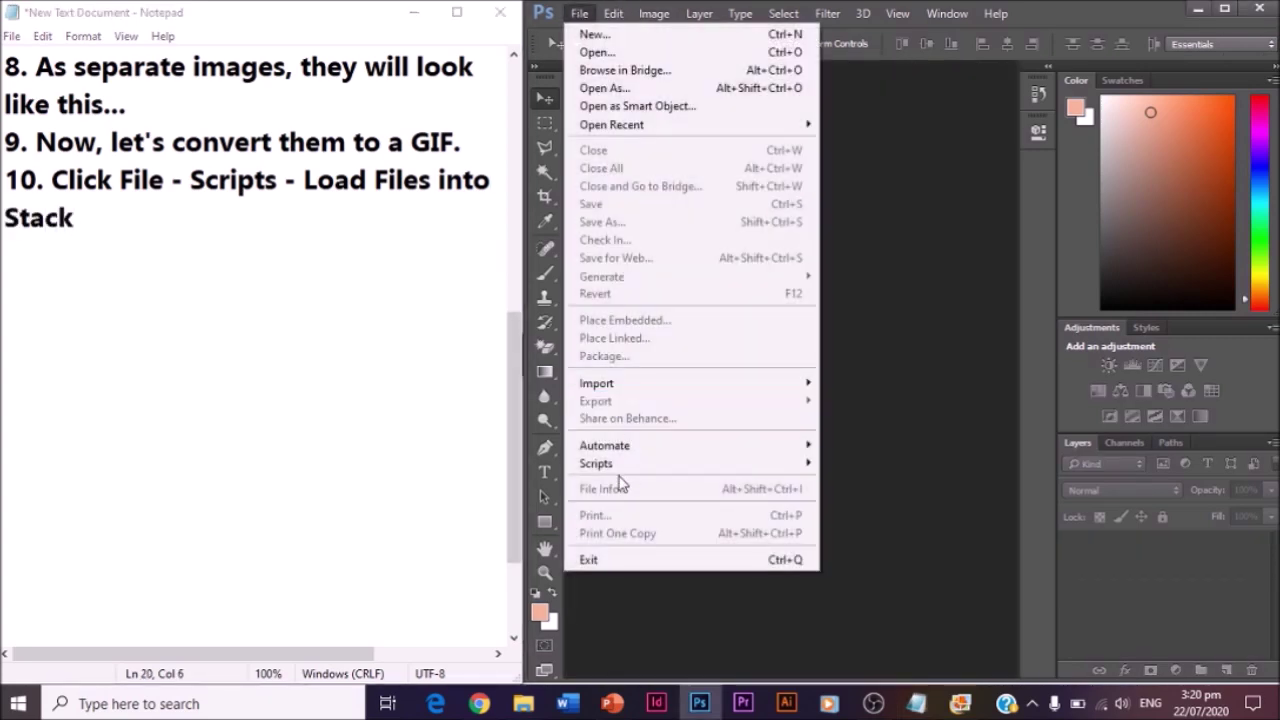
pyautogui.moveTo(602, 470)
pyautogui.click(899, 401)
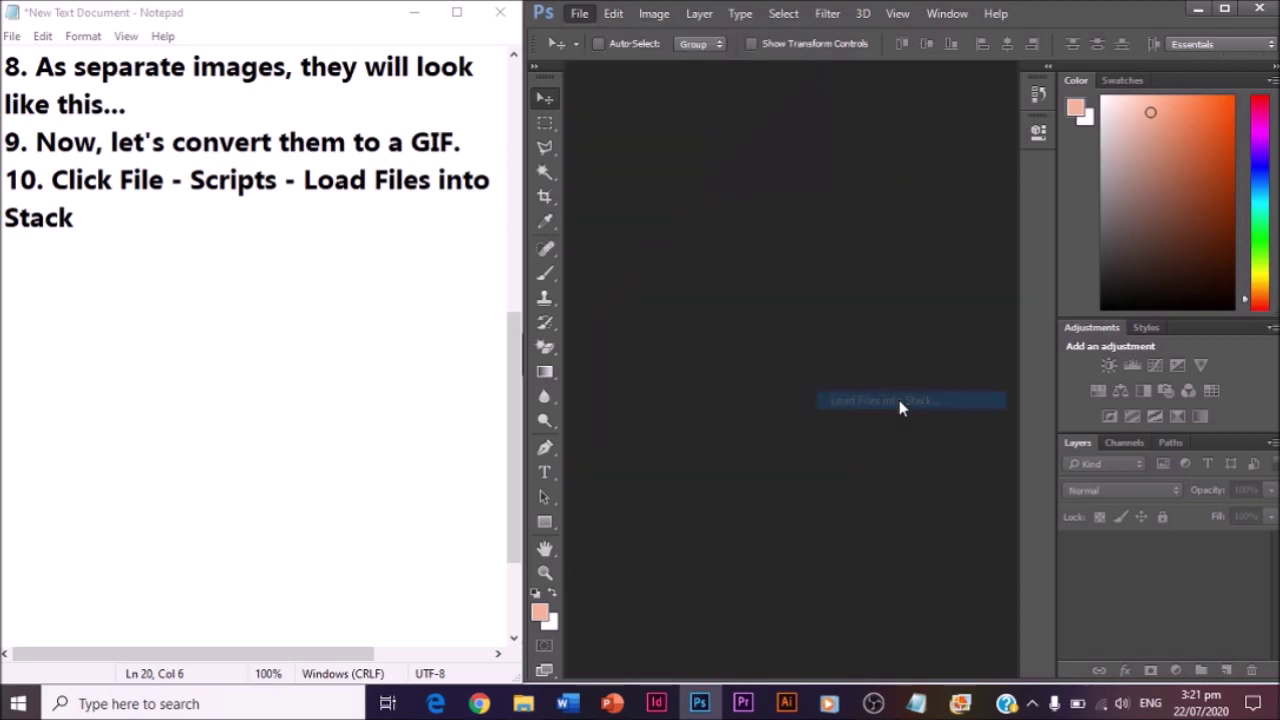
pyautogui.moveTo(537, 176); pyautogui.dragTo(704, 120)
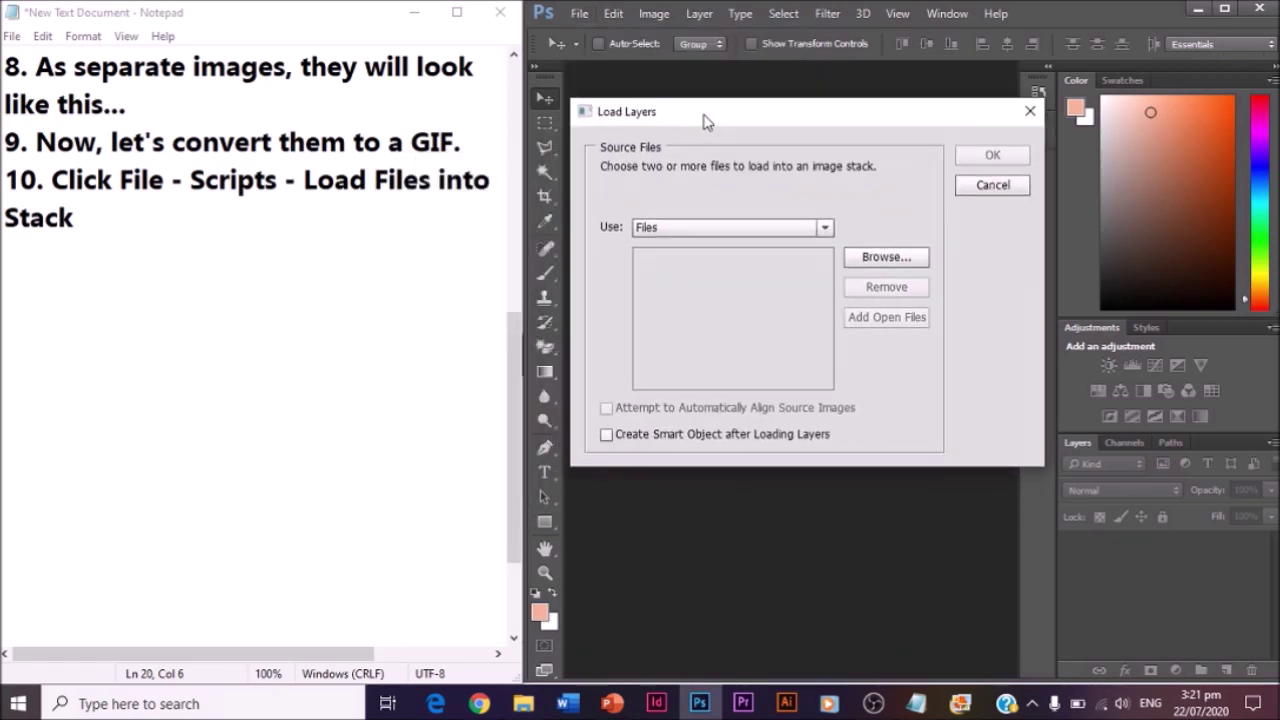
# In Notepad, add the instruction "11. Click Browse then open all the images." on a new line
pyautogui.click(168, 203)
pyautogui.press('Return')
pyautogui.write('11. Cliock')
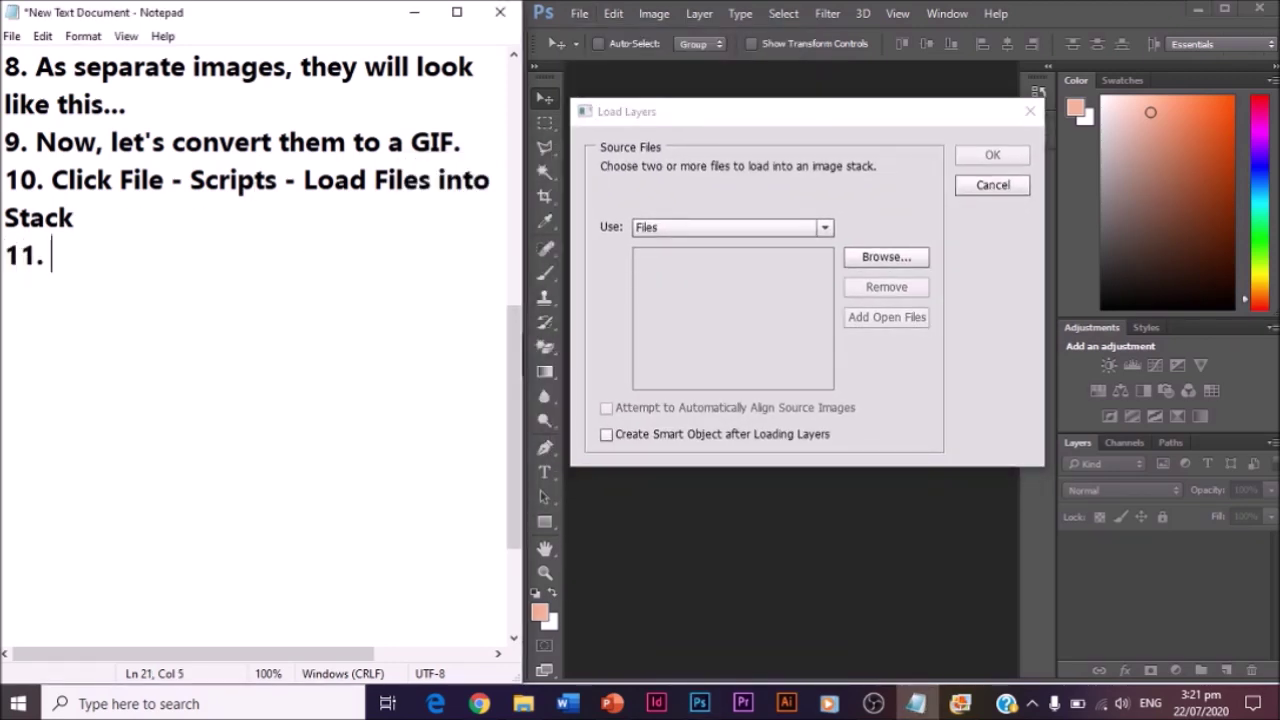
pyautogui.press('BackSpace')
pyautogui.press('BackSpace')
pyautogui.press('BackSpace')
pyautogui.write('ick')
pyautogui.press('BackSpace')
pyautogui.press('BackSpace')
pyautogui.press('BackSpace')
pyautogui.write('ck Browse then ope')
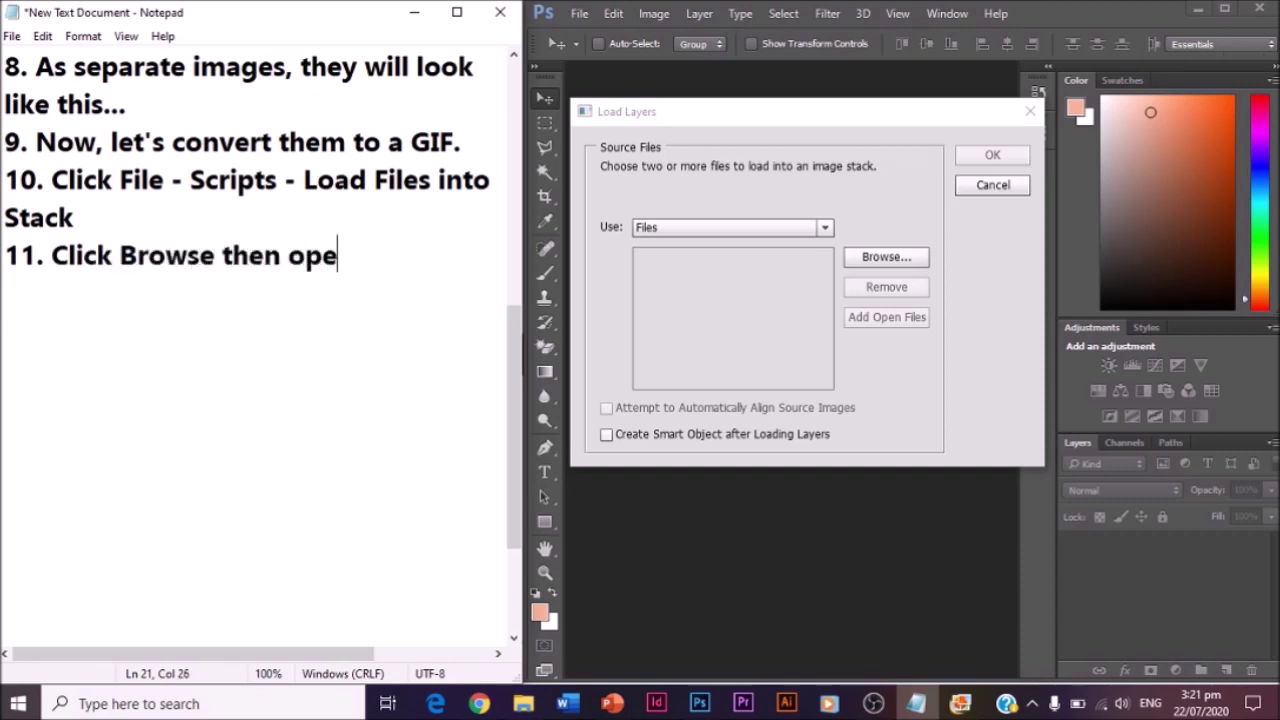
pyautogui.write('n all the images.')
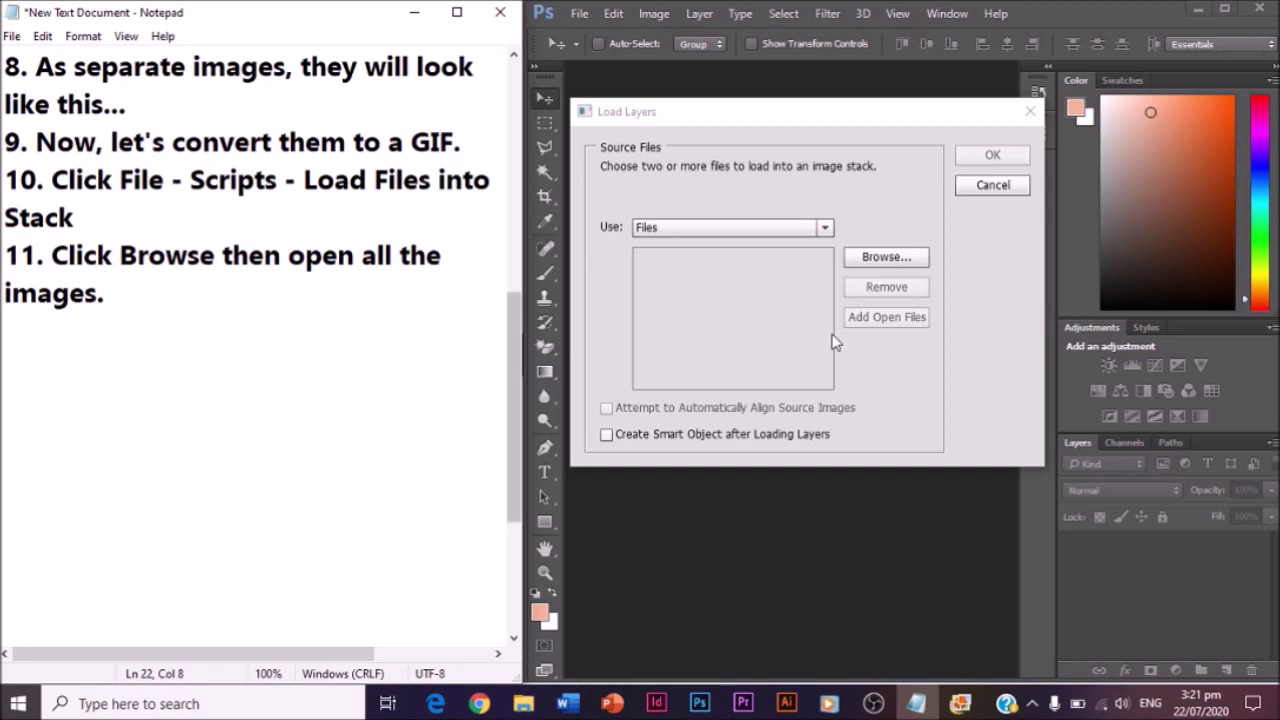
# In Photoshop, choose images 1 to 8 from the check folder and load them into a layer stack
pyautogui.click(886, 257)
pyautogui.click(787, 291)
pyautogui.hotkey('shift', 'Right')
pyautogui.hotkey('shift', 'Right')
pyautogui.hotkey('shift', 'Right')
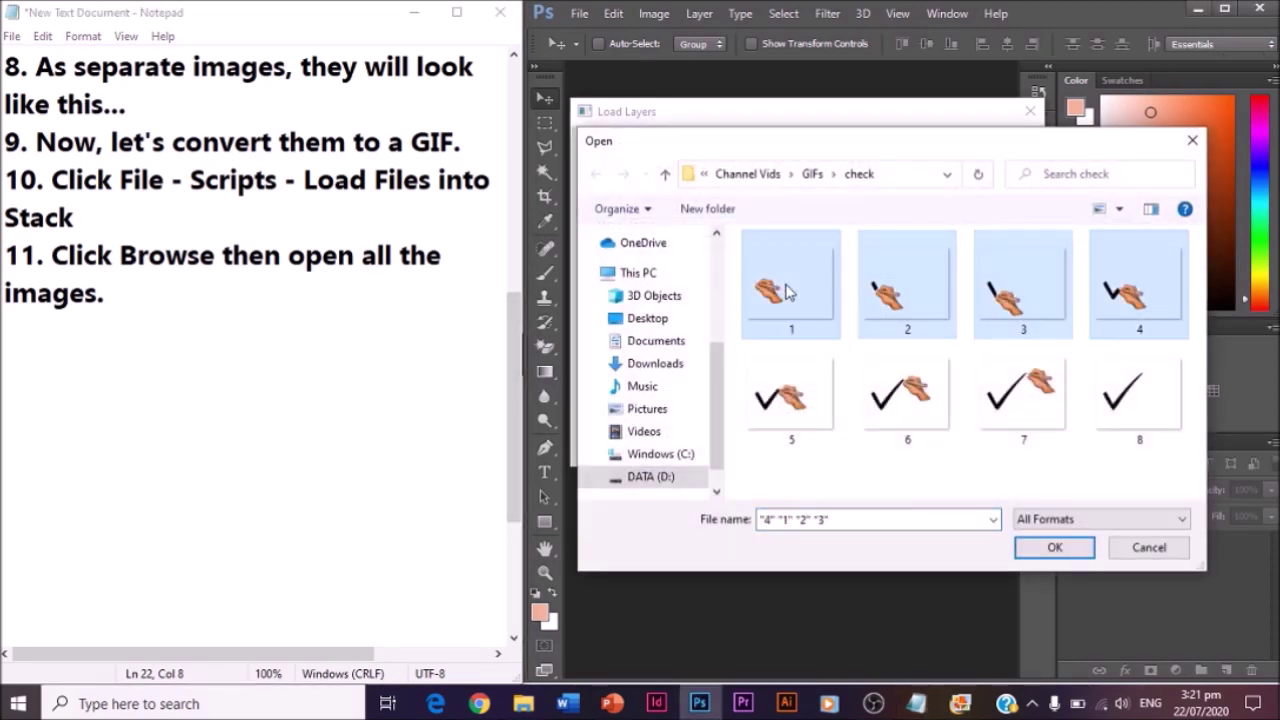
pyautogui.hotkey('shift', 'Right')
pyautogui.hotkey('shift', 'Right')
pyautogui.hotkey('shift', 'Right')
pyautogui.hotkey('shift', 'Right')
pyautogui.click(1052, 545)
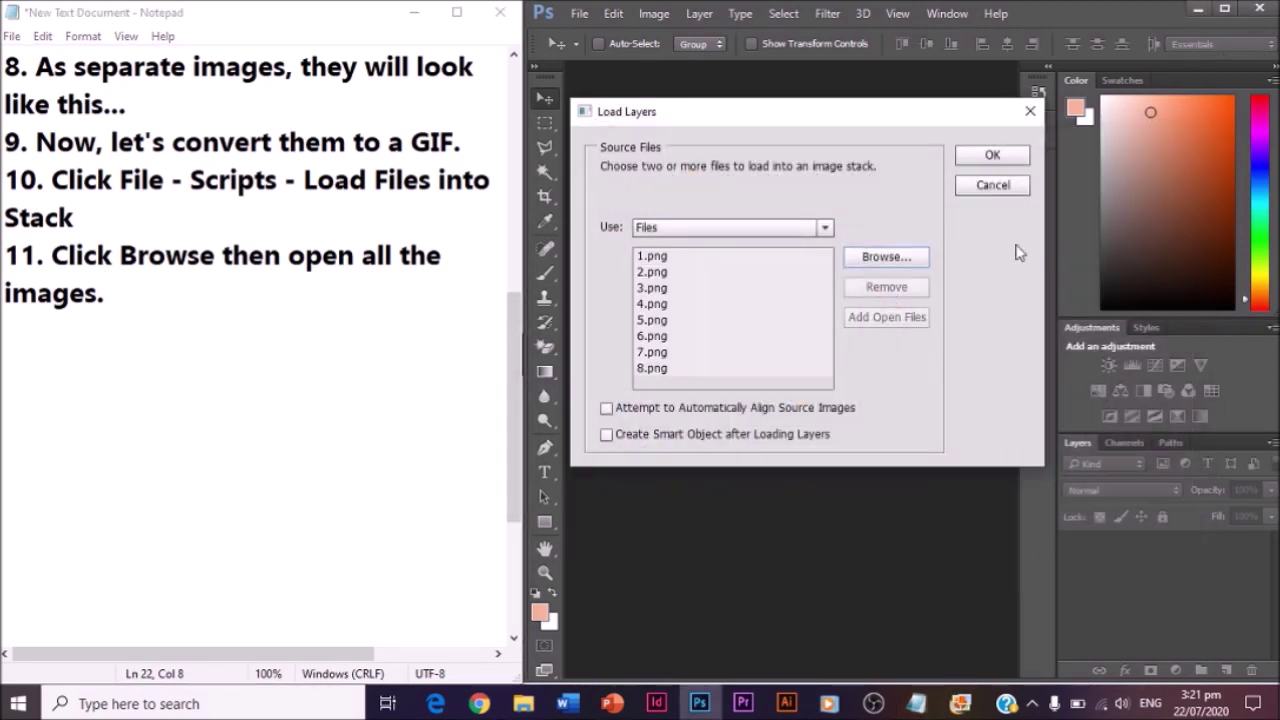
pyautogui.click(1003, 159)
pyautogui.click(169, 292)
pyautogui.press('Return')
pyautogui.write('Click')
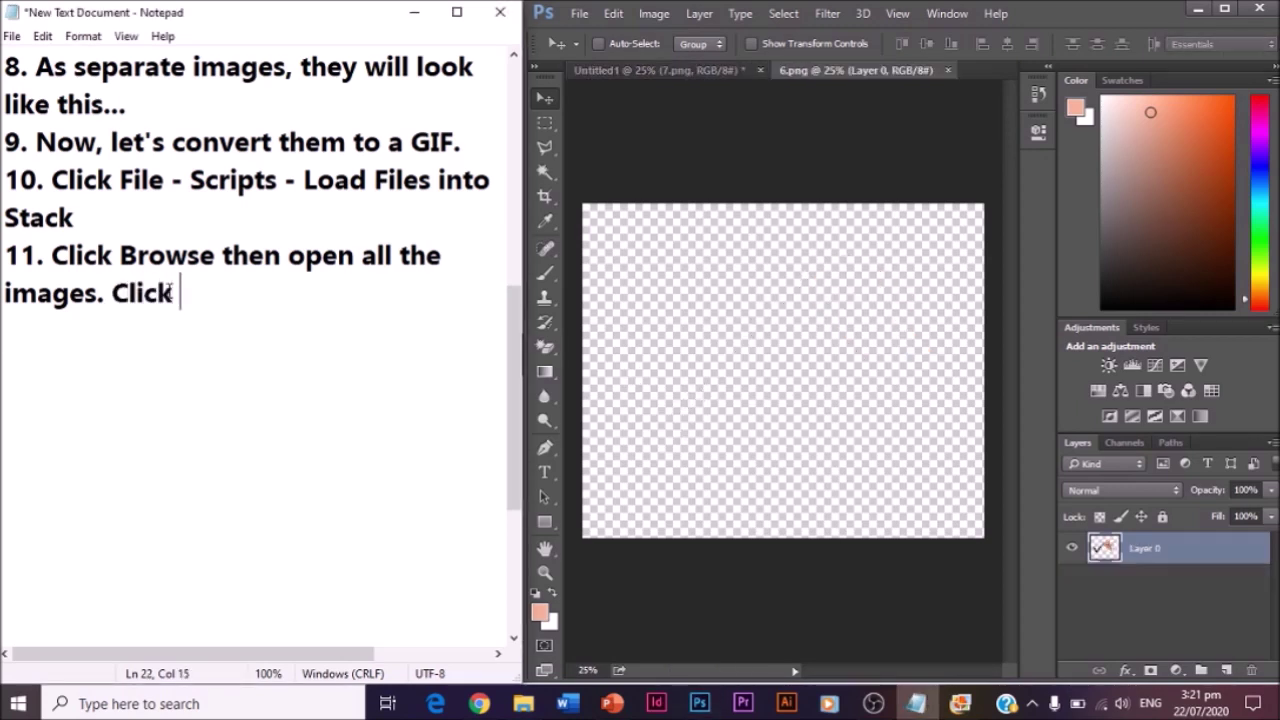
pyautogui.write(' OK')
pyautogui.hotkey('ctrl', 'shift', 'Left')
pyautogui.hotkey('ctrl', 'shift', 'Left')
pyautogui.press('BackSpace')
# In Notepad, add the instruction "12. Once they are all opened, click Window then click Timeline." below instruction 11
pyautogui.press('Return')
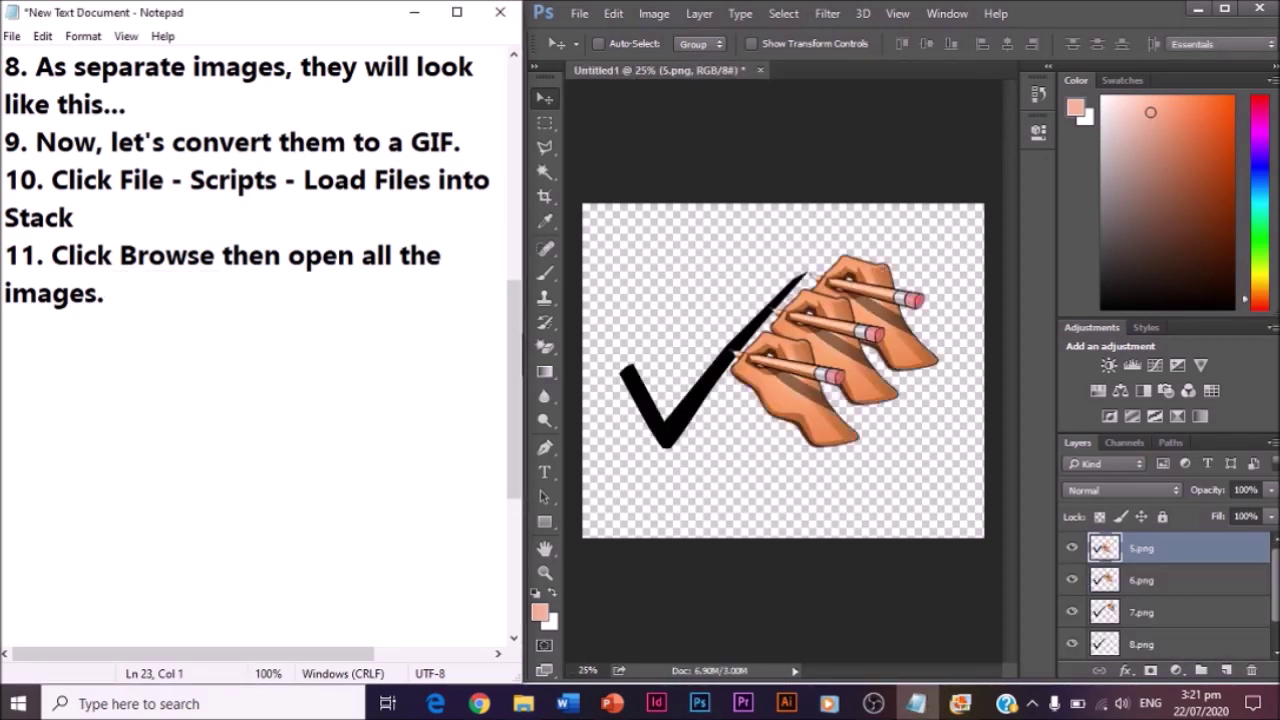
pyautogui.write('12. ')
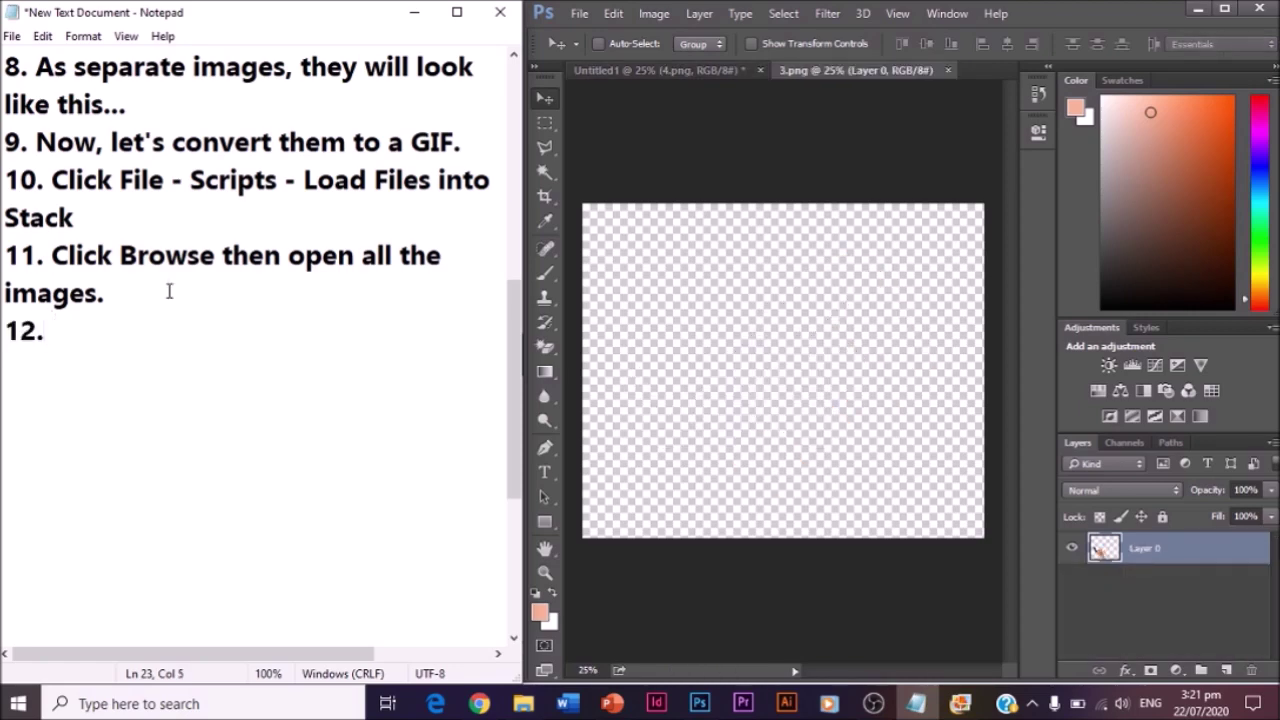
pyautogui.write('Once t')
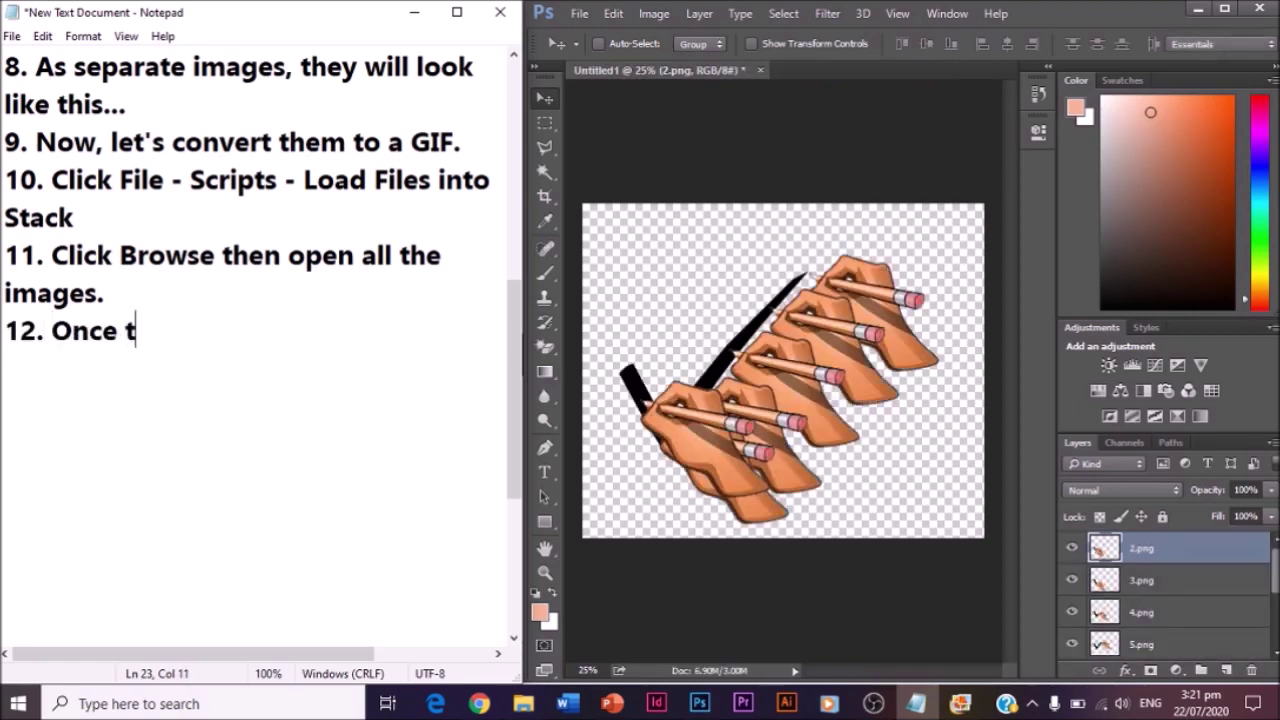
pyautogui.write('hey are all opened')
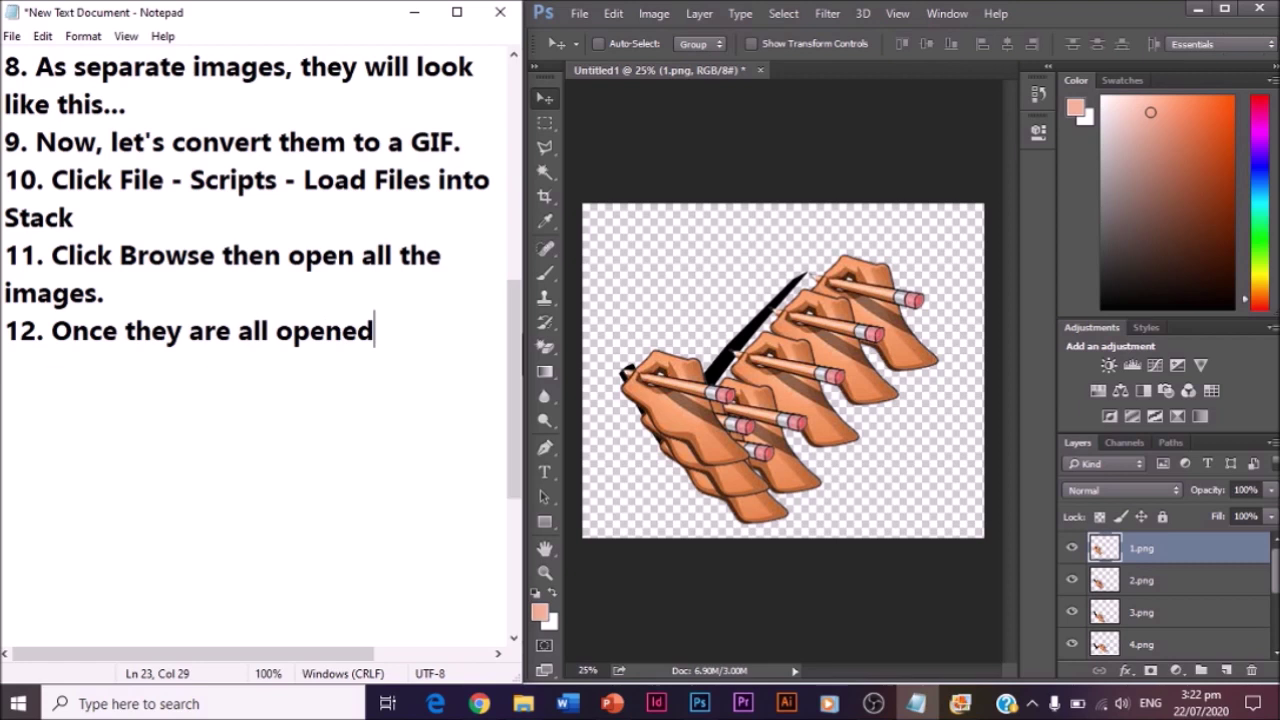
pyautogui.write(', click')
pyautogui.press('Return')
pyautogui.write('Wind')
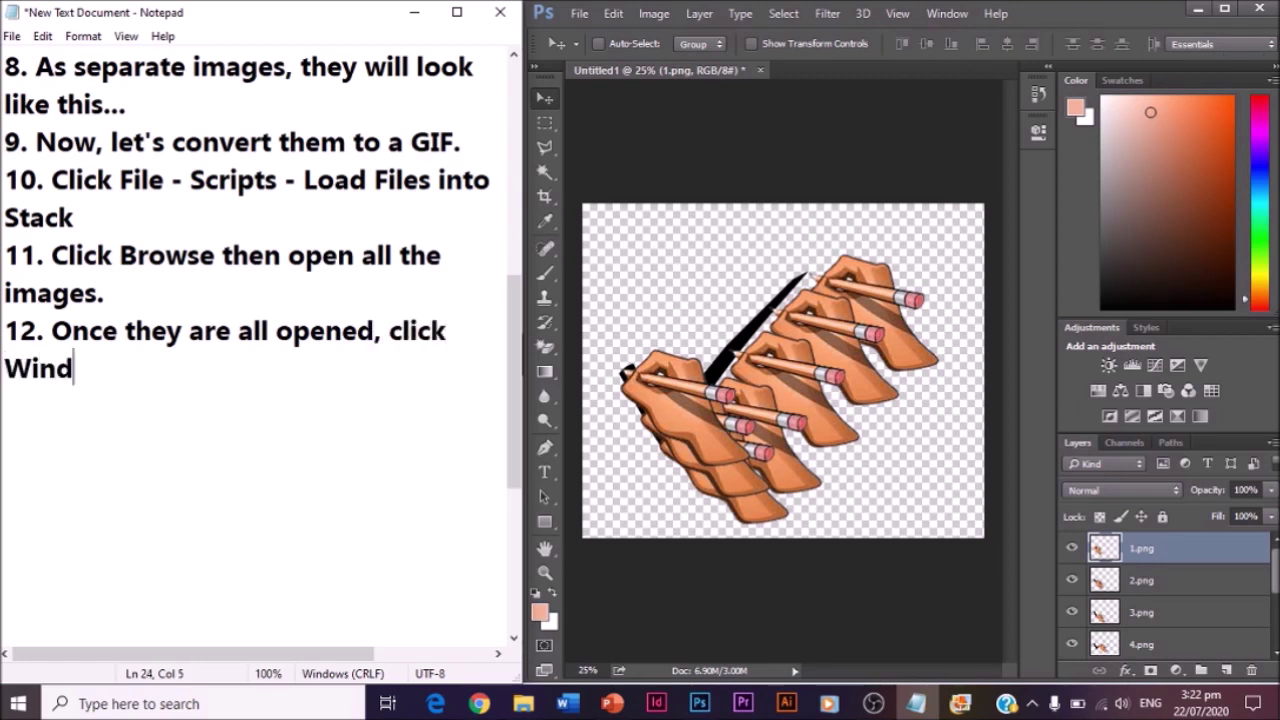
pyautogui.write('ow then ')
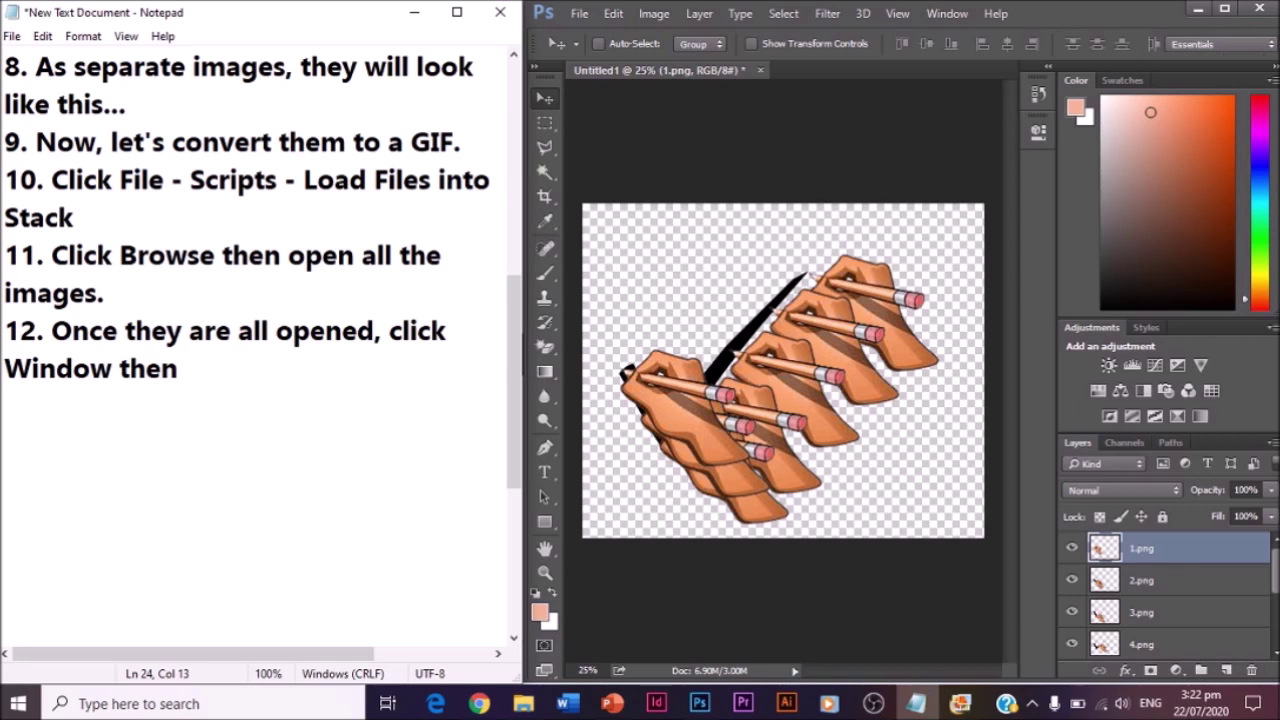
pyautogui.write('click Timeline.')
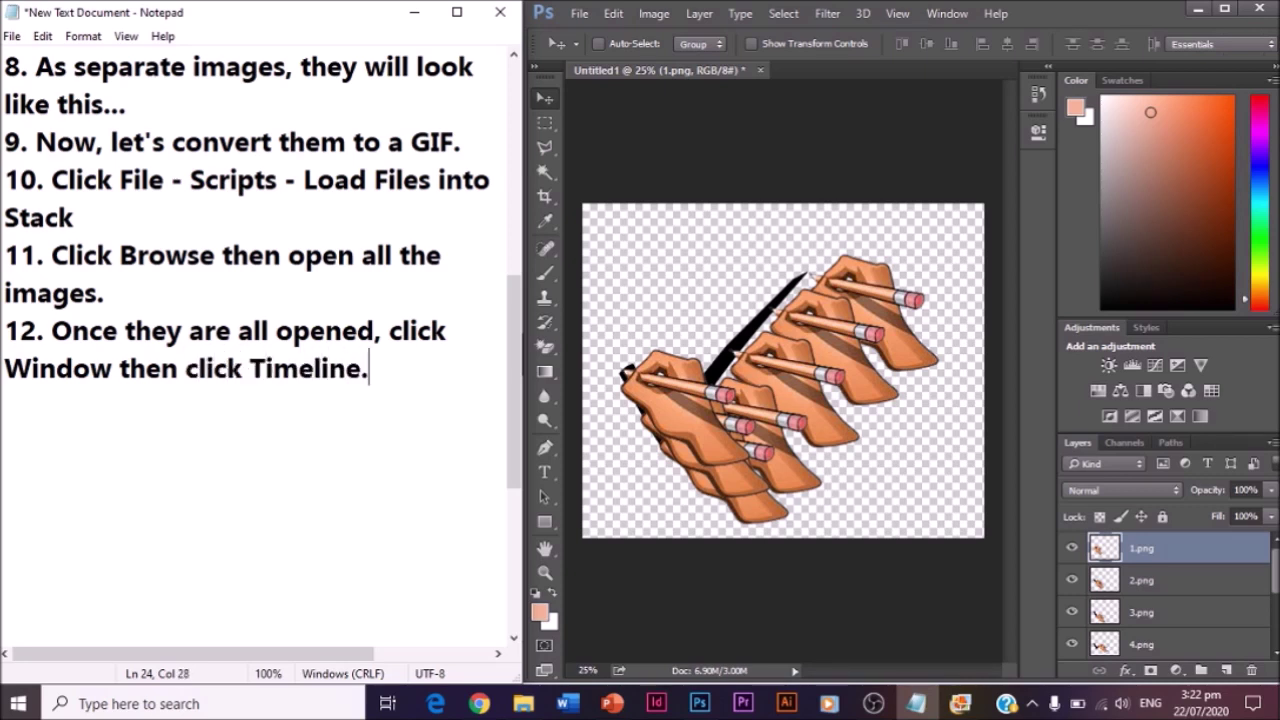
# In Photoshop, show the Timeline for the stacked document
pyautogui.click(946, 13)
pyautogui.click(956, 536)
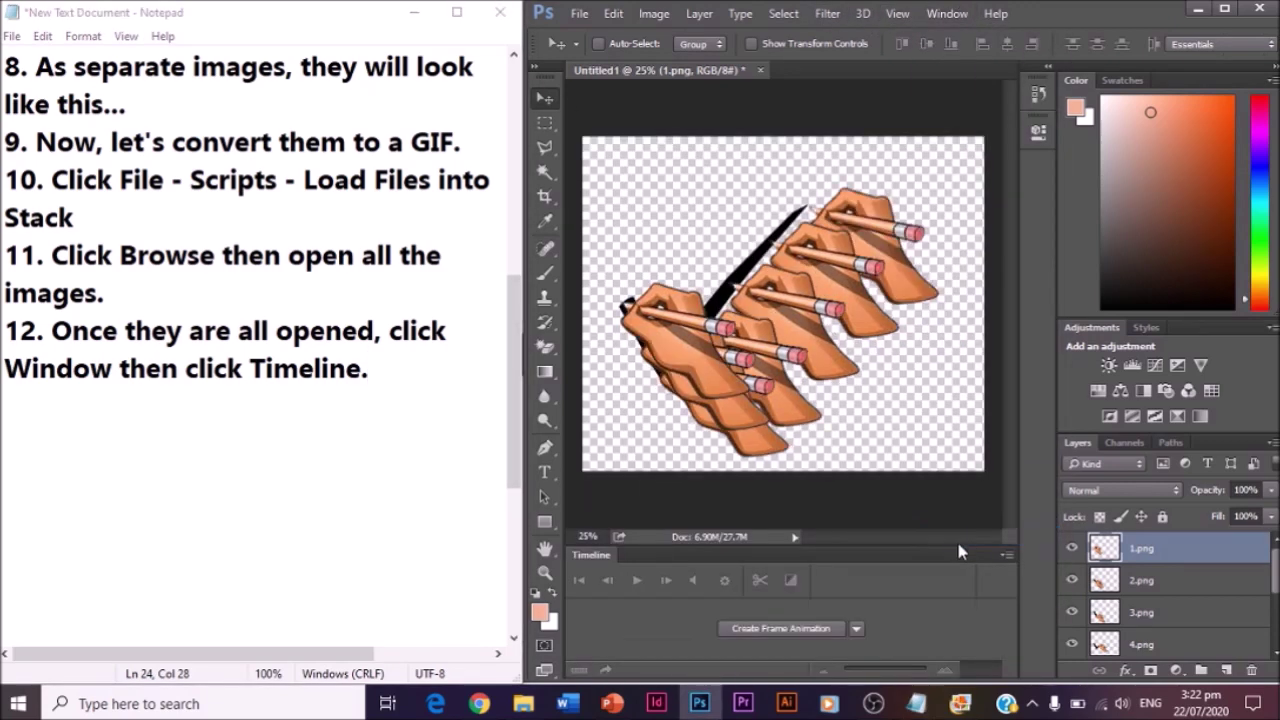
# In Notepad, add the instruction "13. Click Create Frame Animation." on a new line
pyautogui.click(443, 410)
pyautogui.press('Return')
pyautogui.write('13. Click Cr')
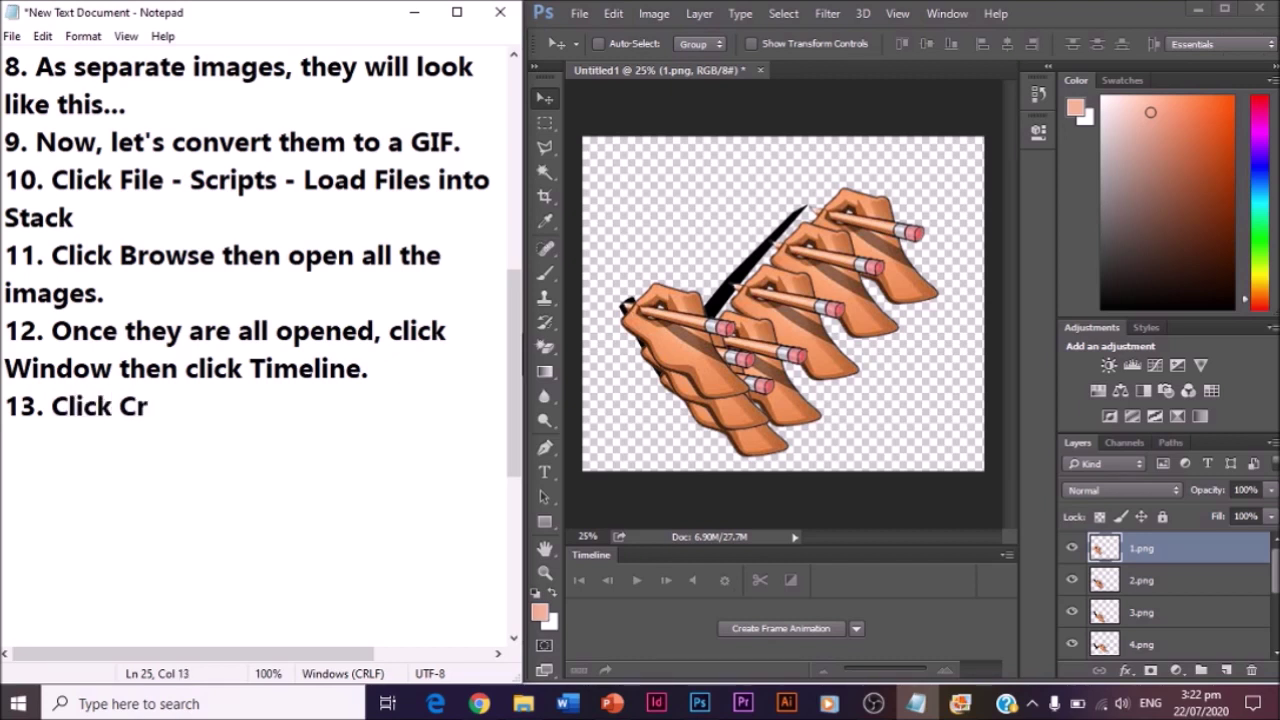
pyautogui.write('eate Frame ')
pyautogui.write('Anim')
pyautogui.press('BackSpace')
pyautogui.write('nimation')
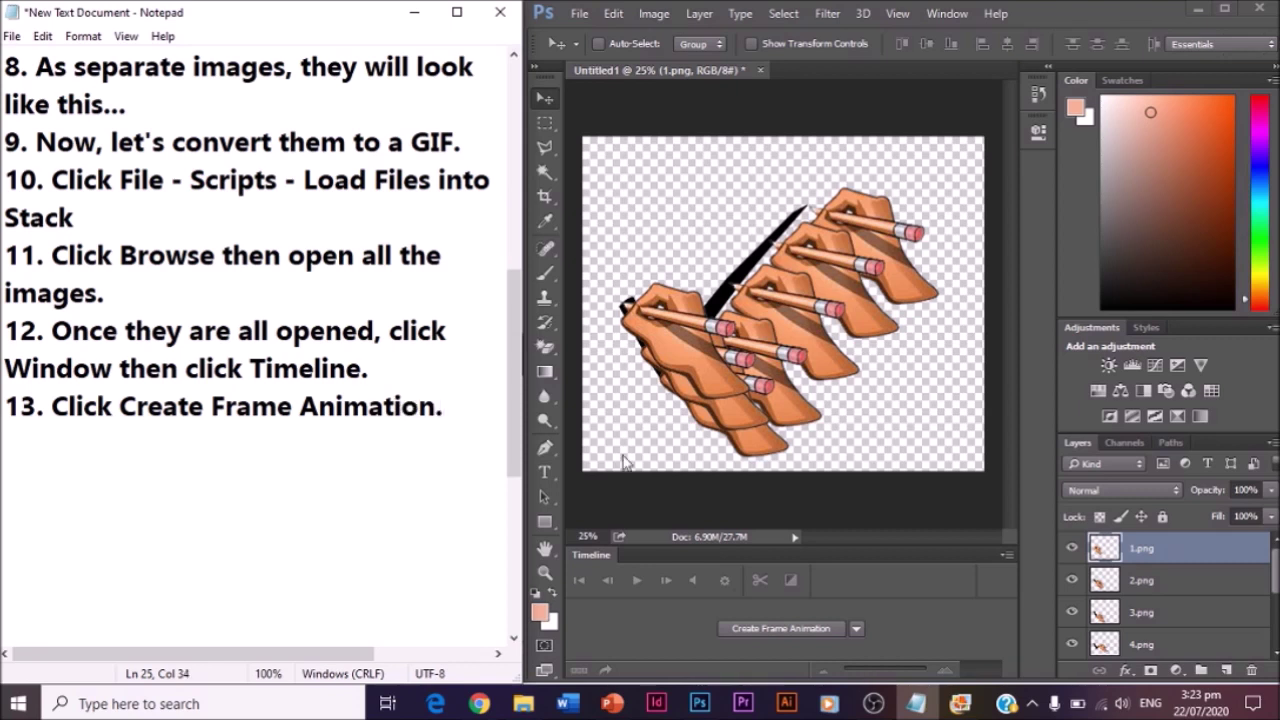
# In Photoshop, choose Create Frame Animation for the timeline and create the animation
pyautogui.click(802, 630)
pyautogui.click(857, 630)
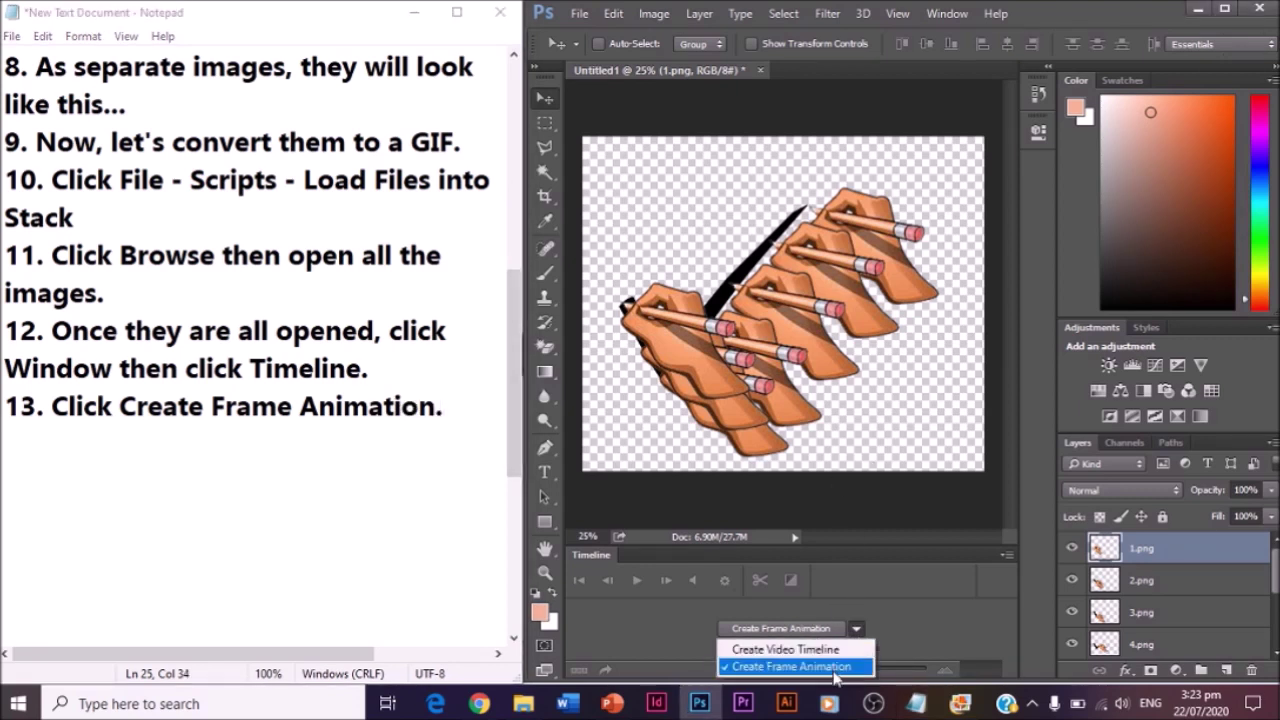
pyautogui.click(834, 668)
pyautogui.click(781, 628)
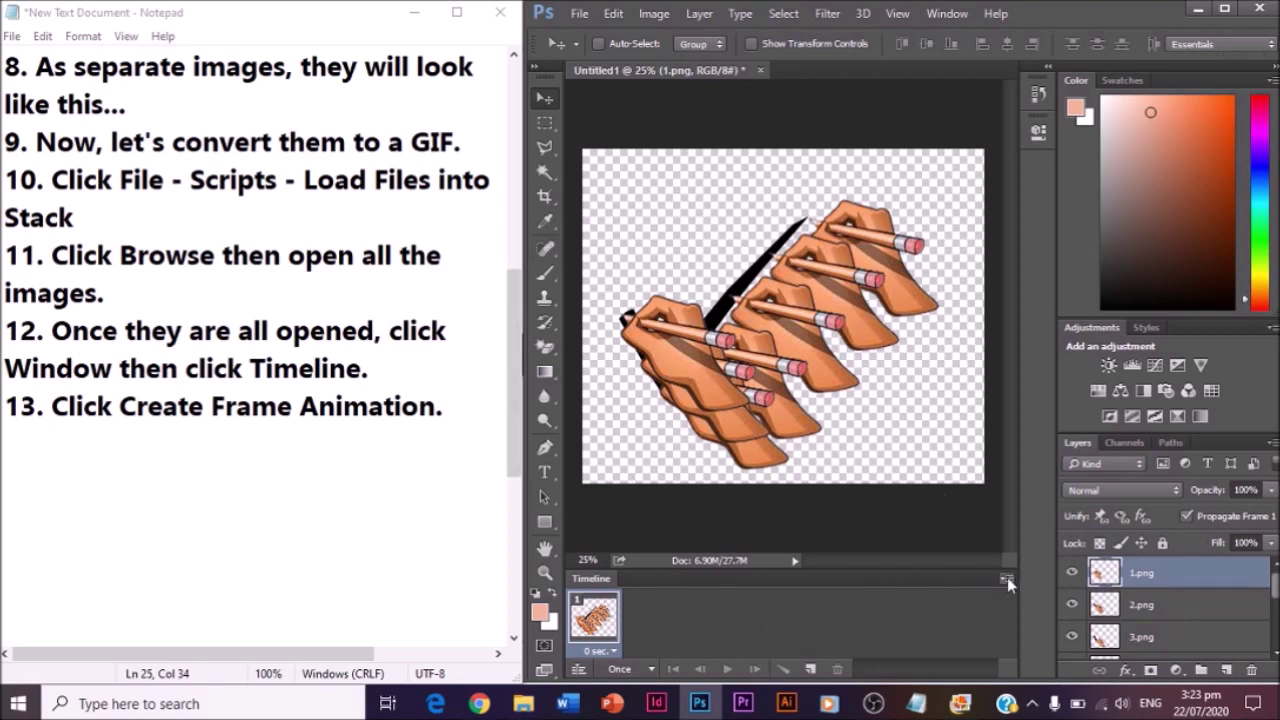
# In Notepad, add "14. Click the arrow in the right side then click Make Frame from Layers." followed by several blank lines
pyautogui.hotkey('alt', 'Tab')
pyautogui.press('Return')
pyautogui.write('14. Click the arrow')
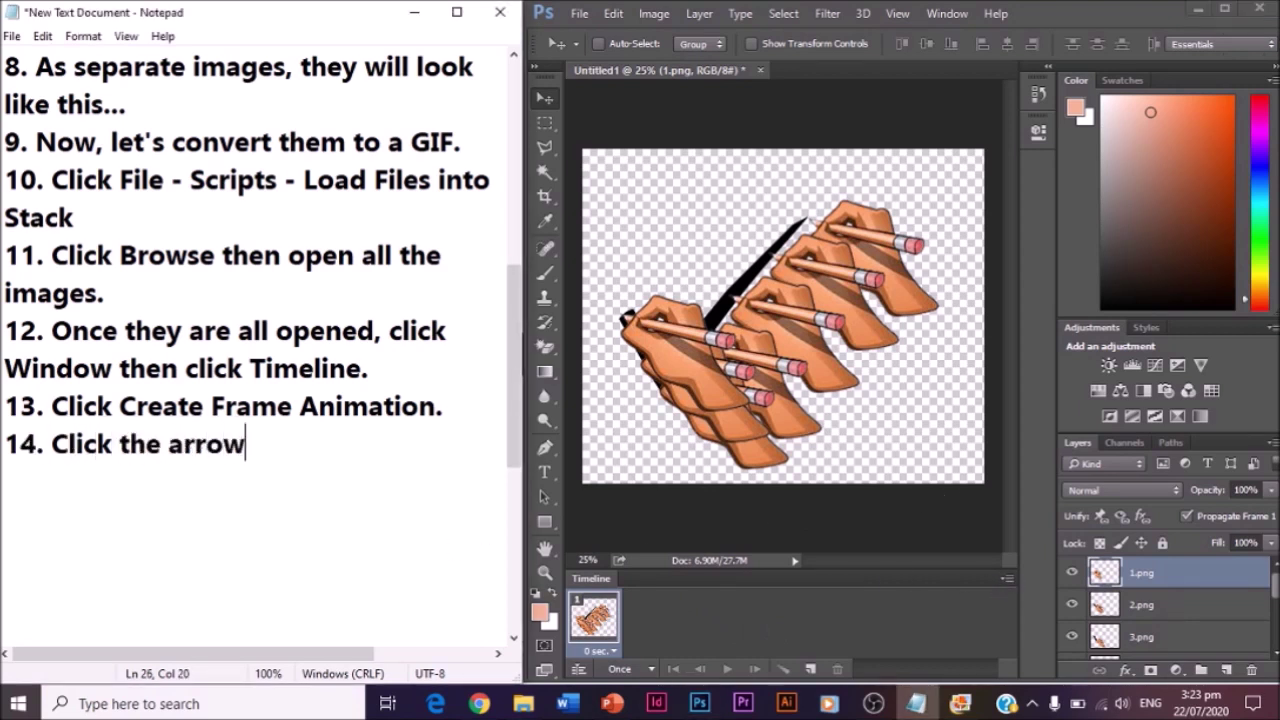
pyautogui.write(' in the right side')
pyautogui.press('Return')
pyautogui.write('them')
pyautogui.press('BackSpace')
pyautogui.write('n')
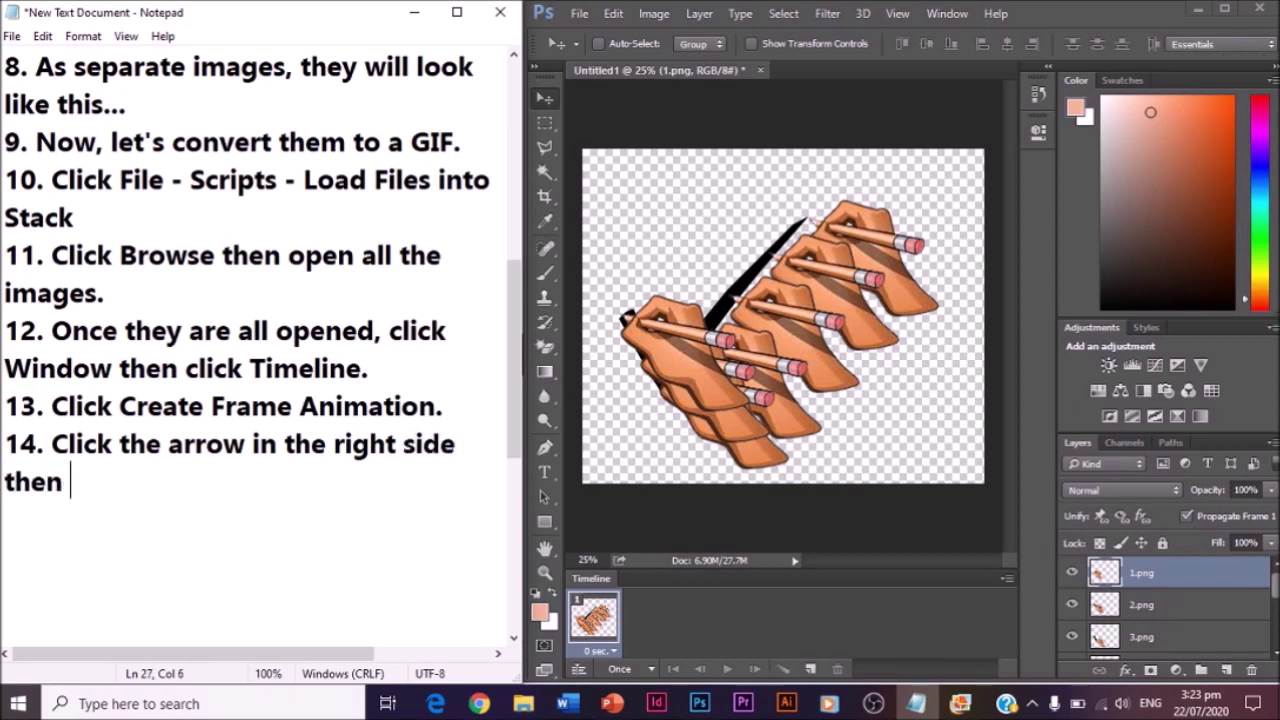
pyautogui.write(' click Make Frame f')
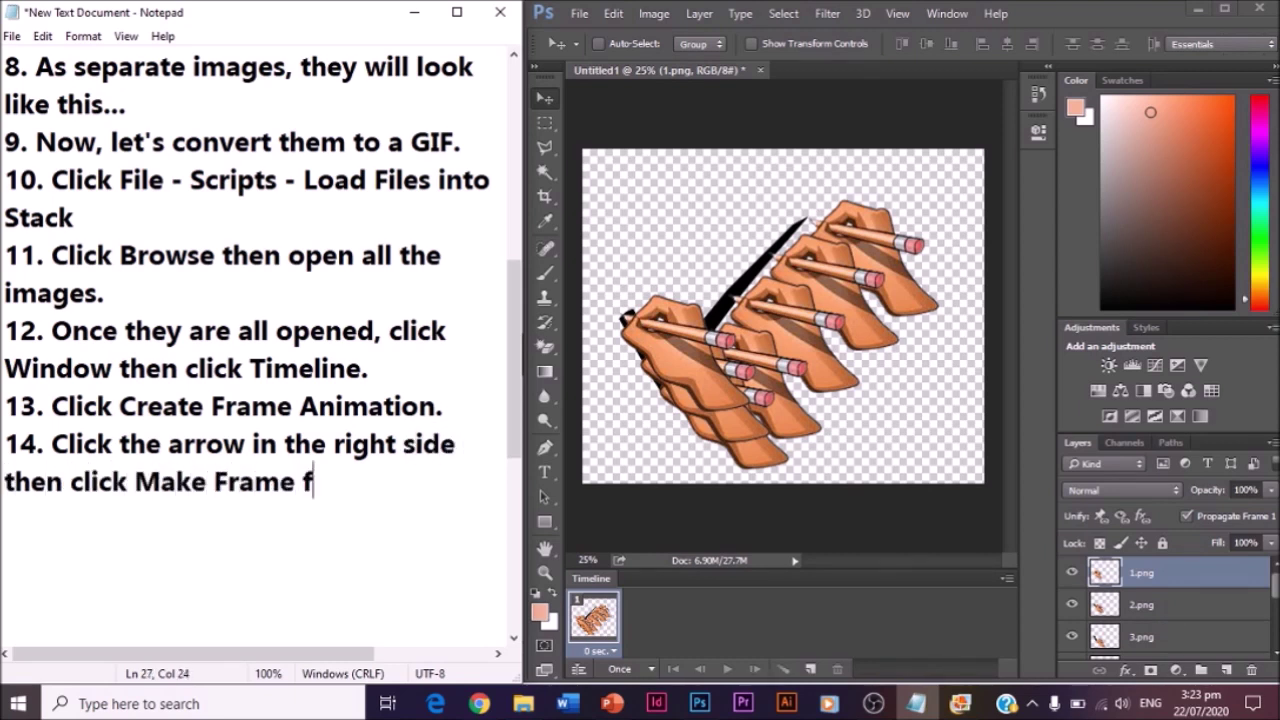
pyautogui.write('rom Layers.')
pyautogui.press('Return')
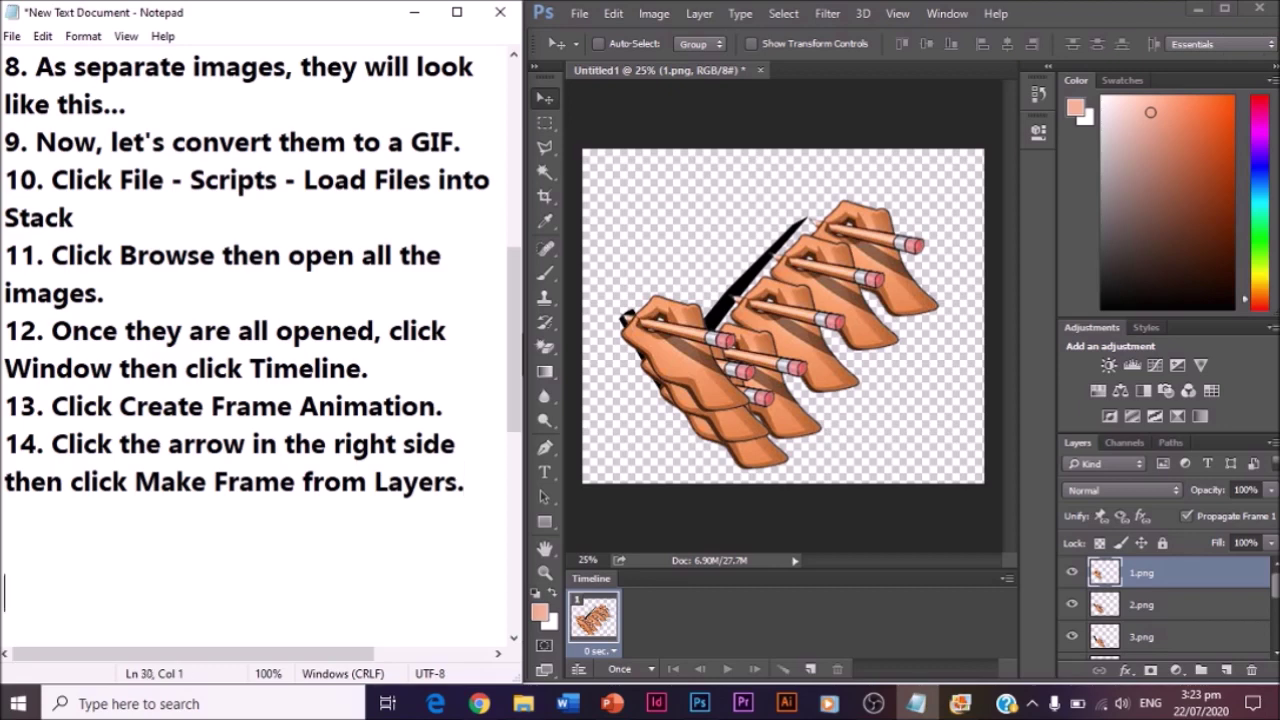
pyautogui.press('Return')
pyautogui.press('Return')
pyautogui.press('Return')
pyautogui.press('Return')
pyautogui.press('Return')
# In Photoshop, make animation frames from the stacked layers and select frame 2
pyautogui.click(1006, 578)
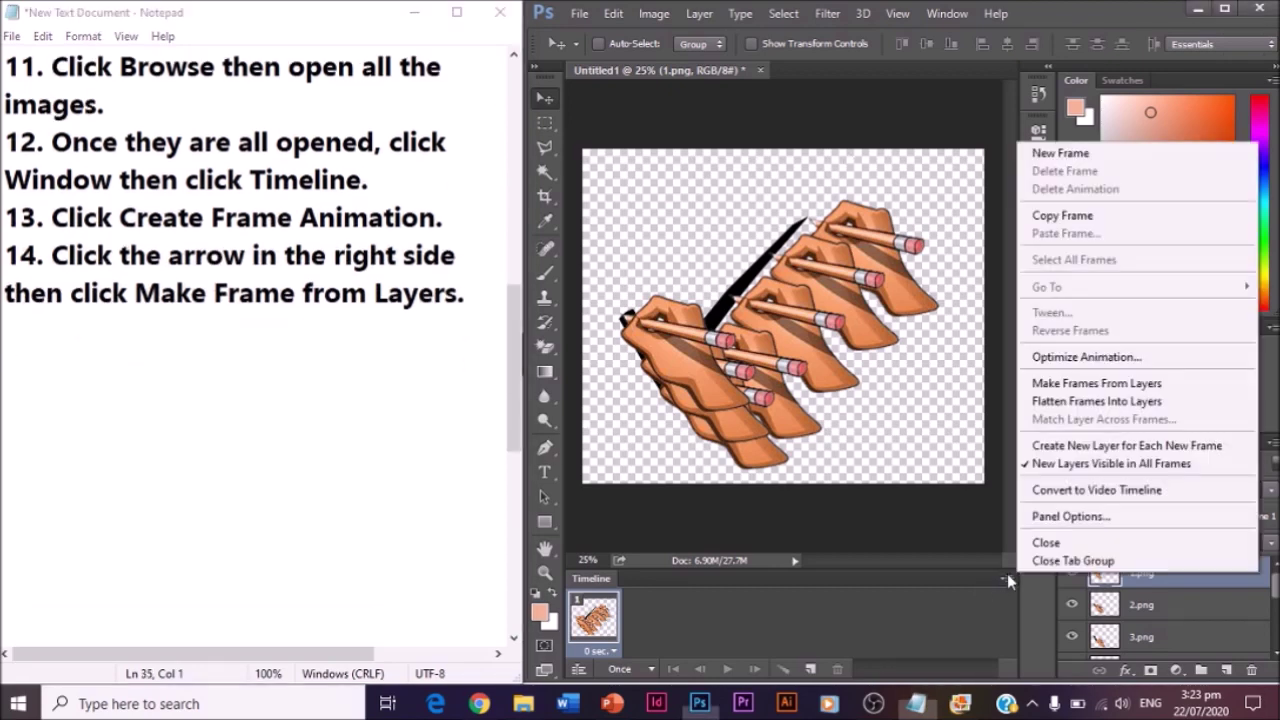
pyautogui.click(1107, 381)
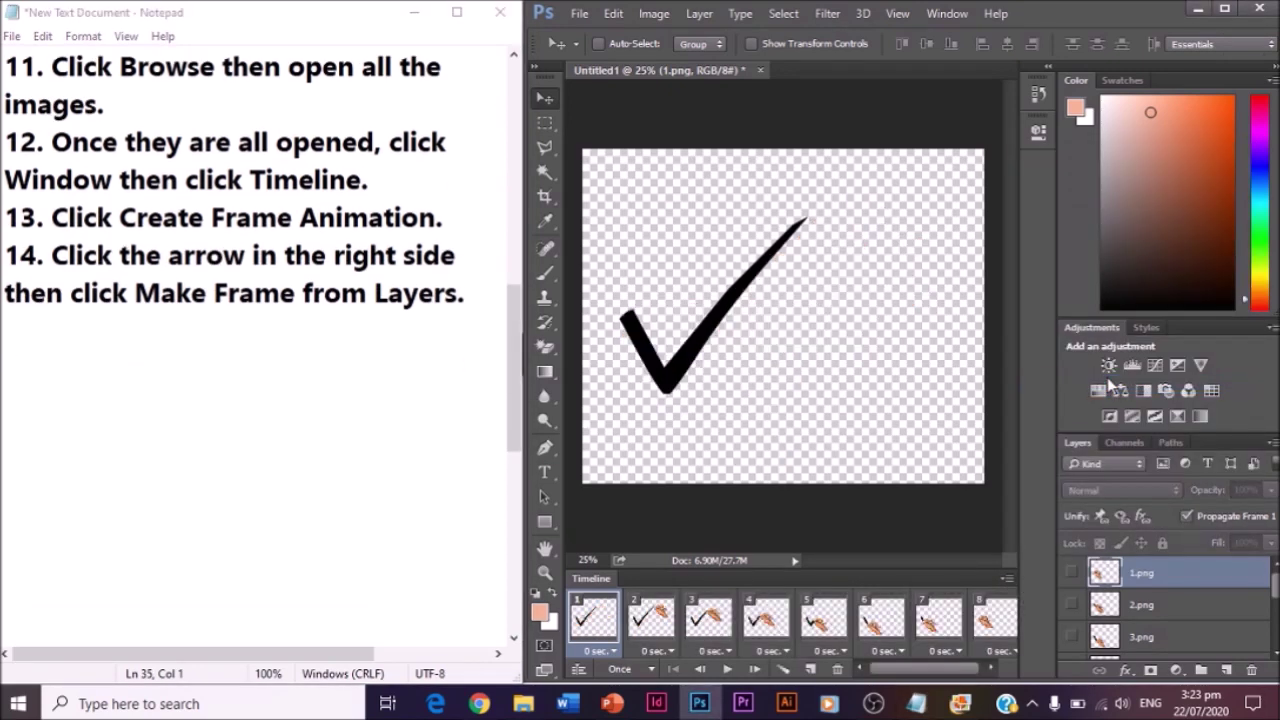
pyautogui.click(661, 625)
# In Notepad, add the instruction "15. Drag the frames to their correct sequence." on a new line
pyautogui.click(477, 302)
pyautogui.press('Return')
pyautogui.write('Dra')
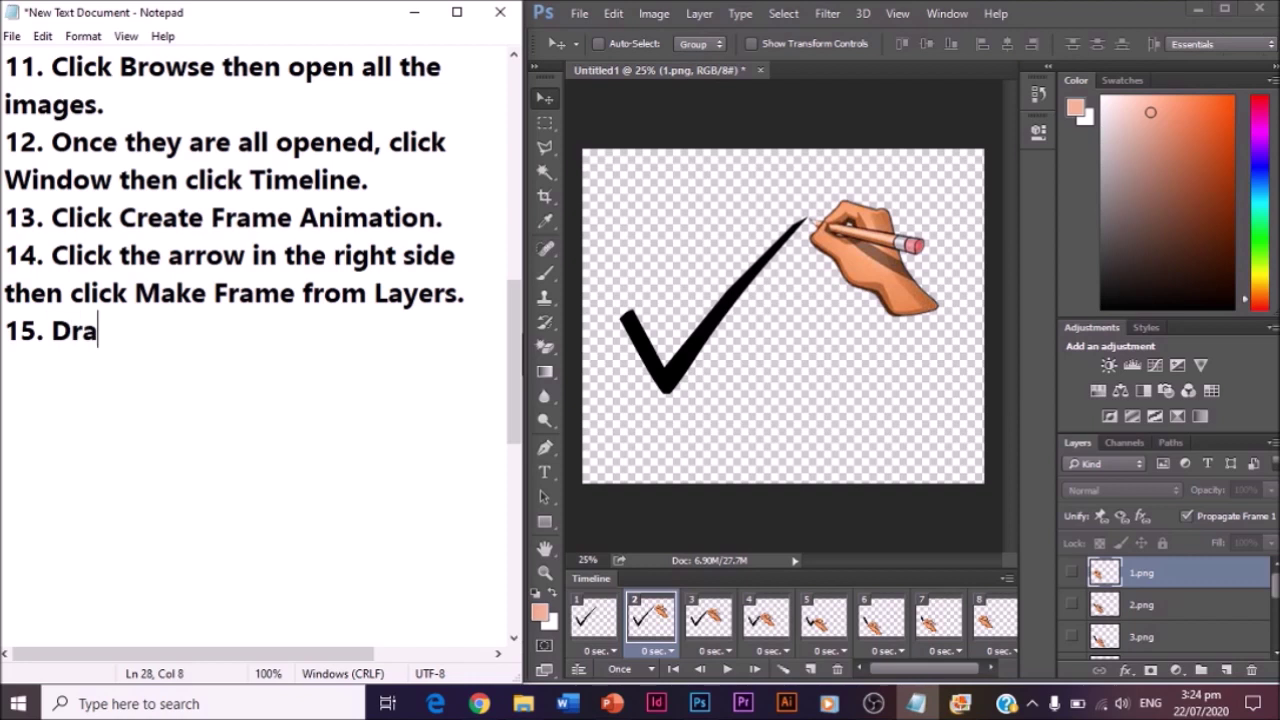
pyautogui.write('g the franm')
pyautogui.press('BackSpace')
pyautogui.press('BackSpace')
pyautogui.write('mes to their')
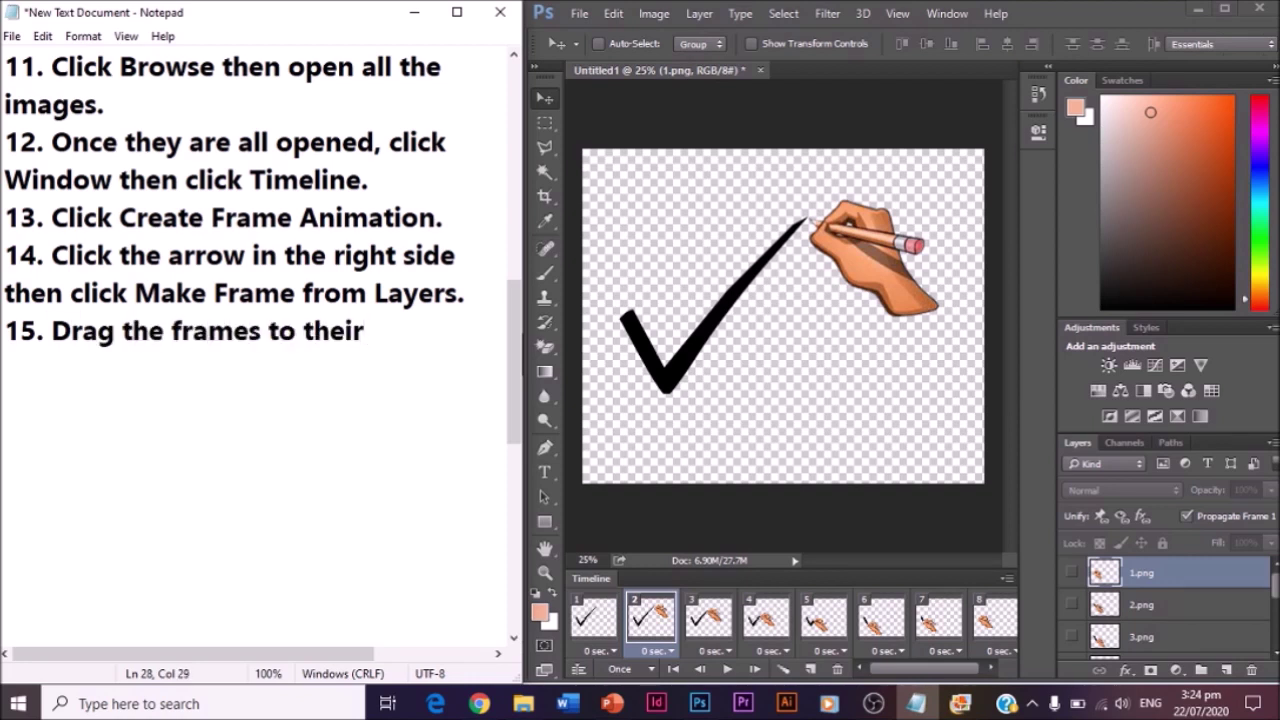
pyautogui.write(' correct')
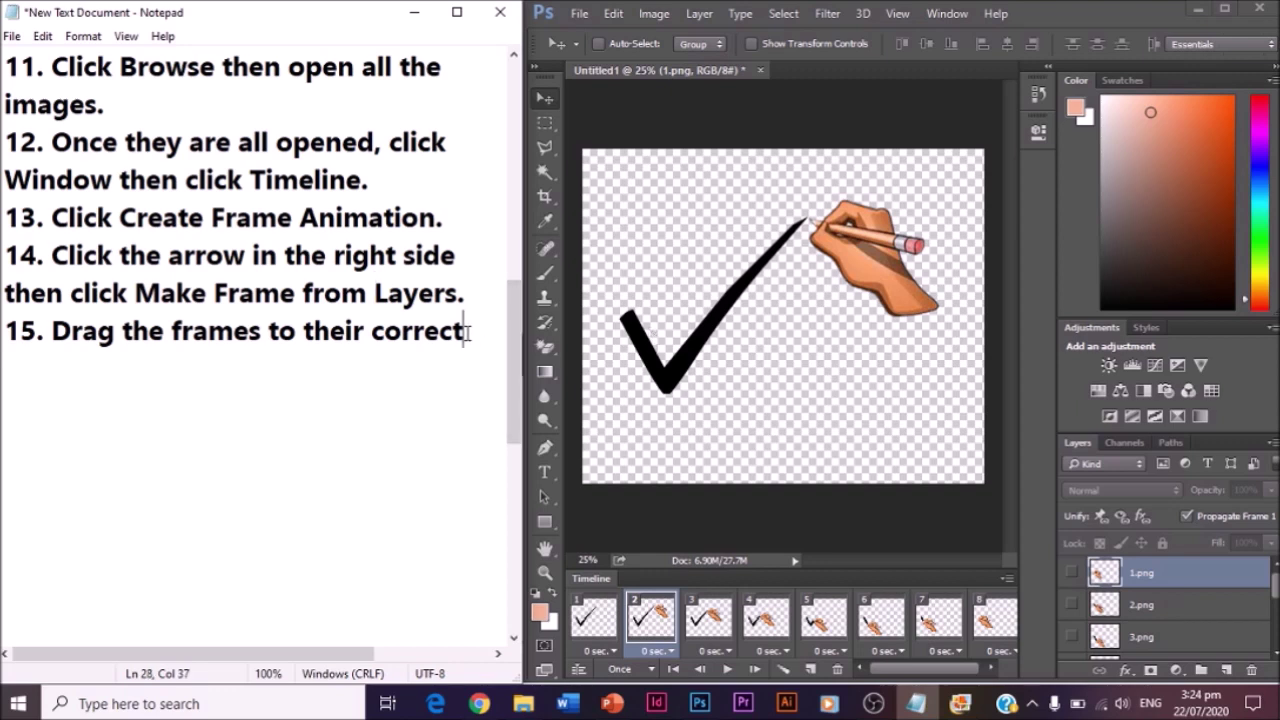
pyautogui.write(' sequence.')
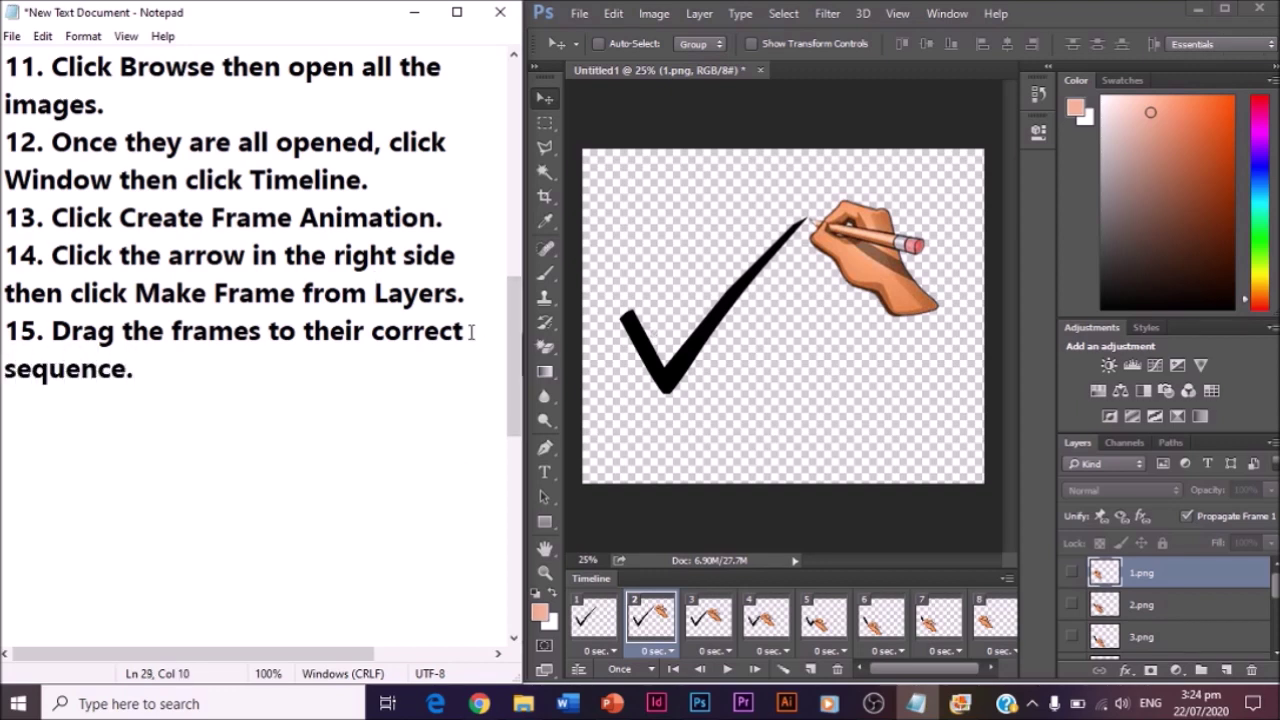
# In Photoshop, reorder the timeline frames so the hand starts in frame 1, draws progressively, and the finished check mark is frame 8
pyautogui.moveTo(994, 620); pyautogui.dragTo(576, 643)
pyautogui.moveTo(990, 624); pyautogui.dragTo(643, 648)
pyautogui.moveTo(986, 624); pyautogui.dragTo(900, 640)
pyautogui.click(985, 622)
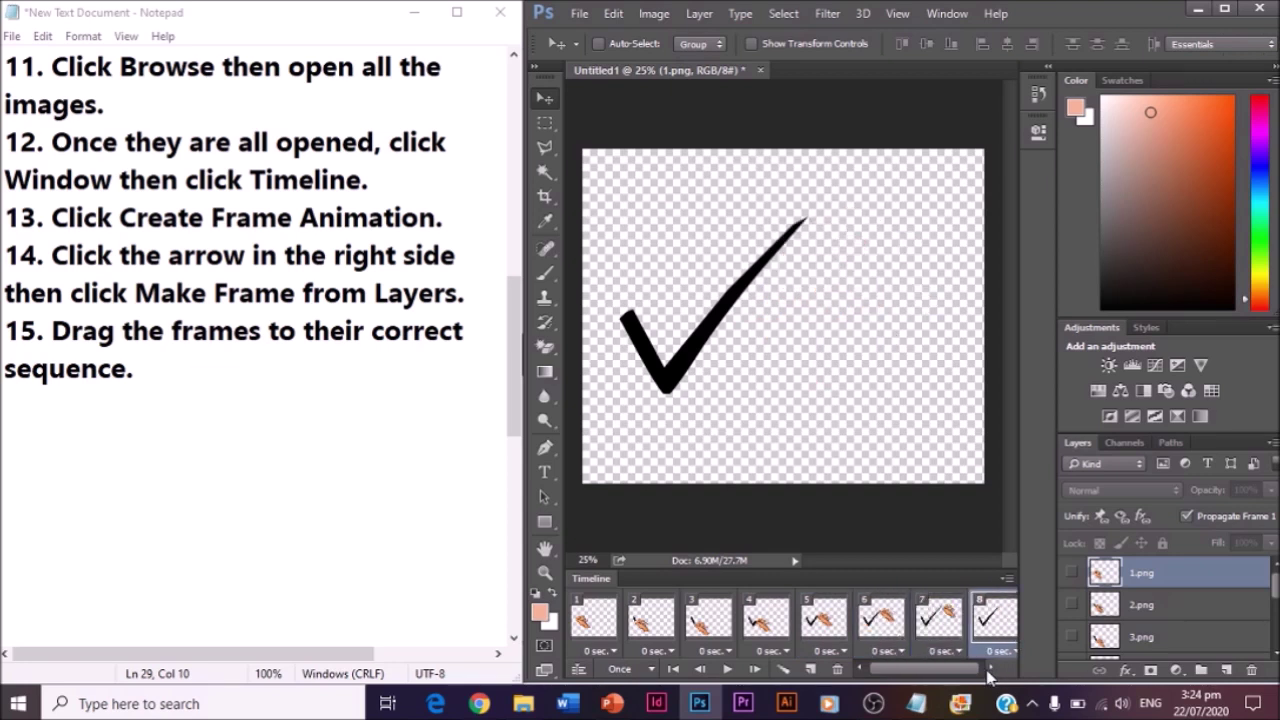
pyautogui.click(987, 670)
# In Notepad, add "16. Choose the number of seconds as to how you want each frame to appear" on a new line
pyautogui.click(314, 377)
pyautogui.press('Return')
pyautogui.write('16. Choose the')
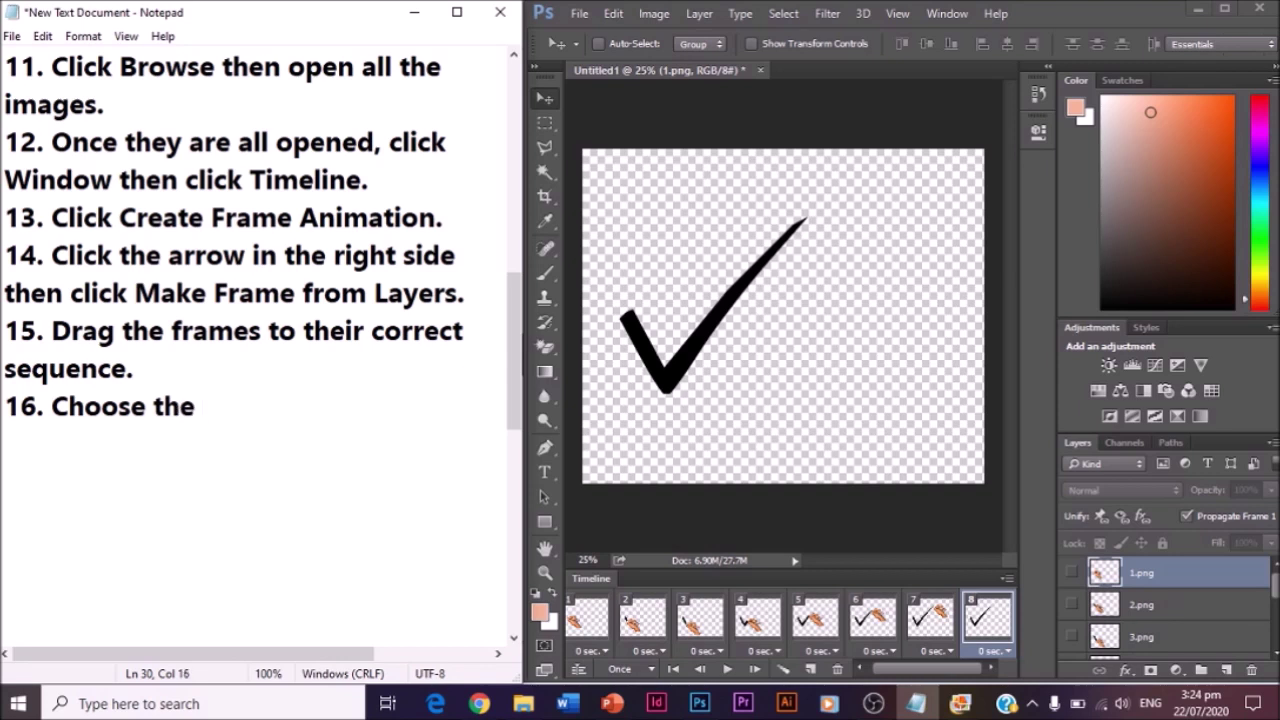
pyautogui.write(' number of second')
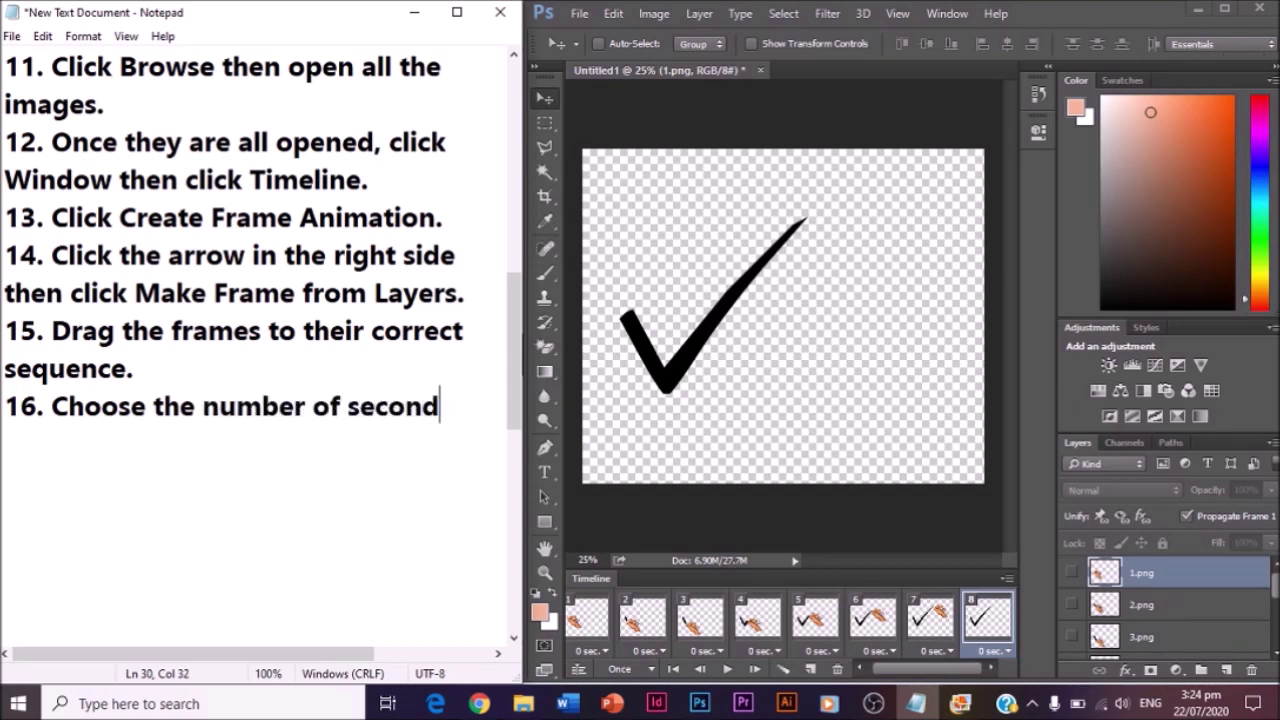
pyautogui.write('s')
pyautogui.press('Return')
pyautogui.write('as to how ')
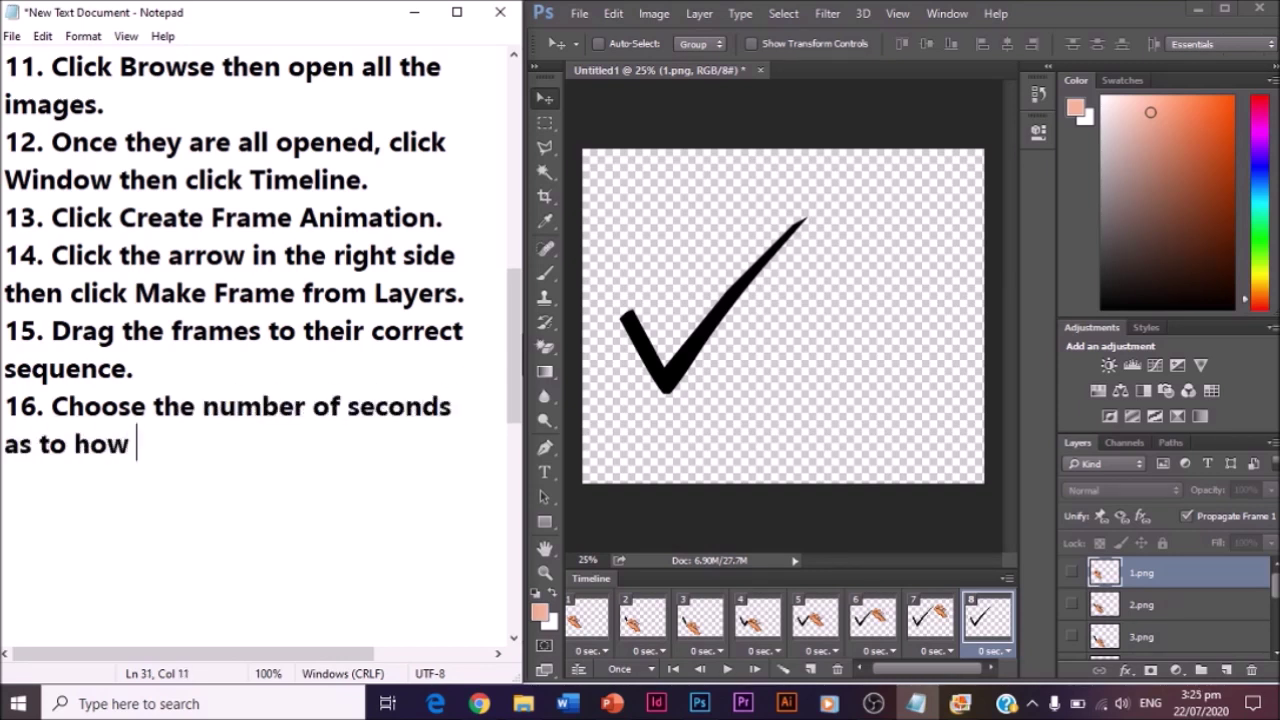
pyautogui.write('you want each')
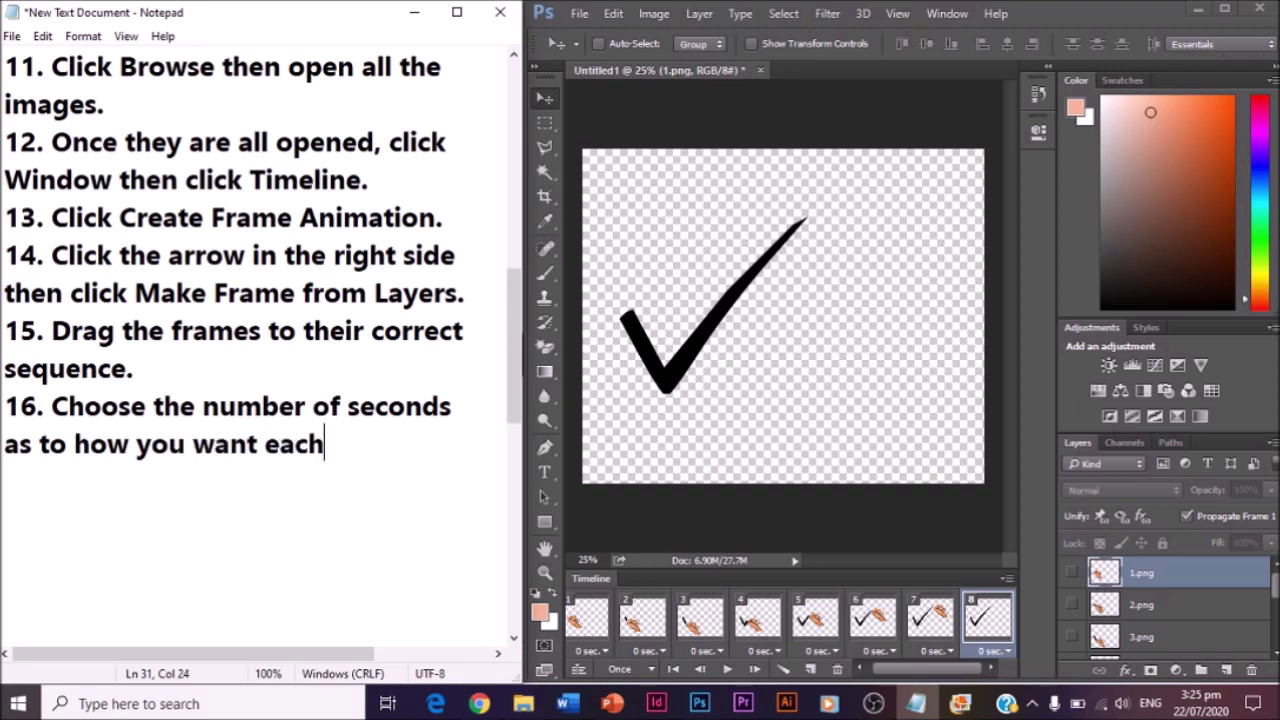
pyautogui.write(' frame to appear')
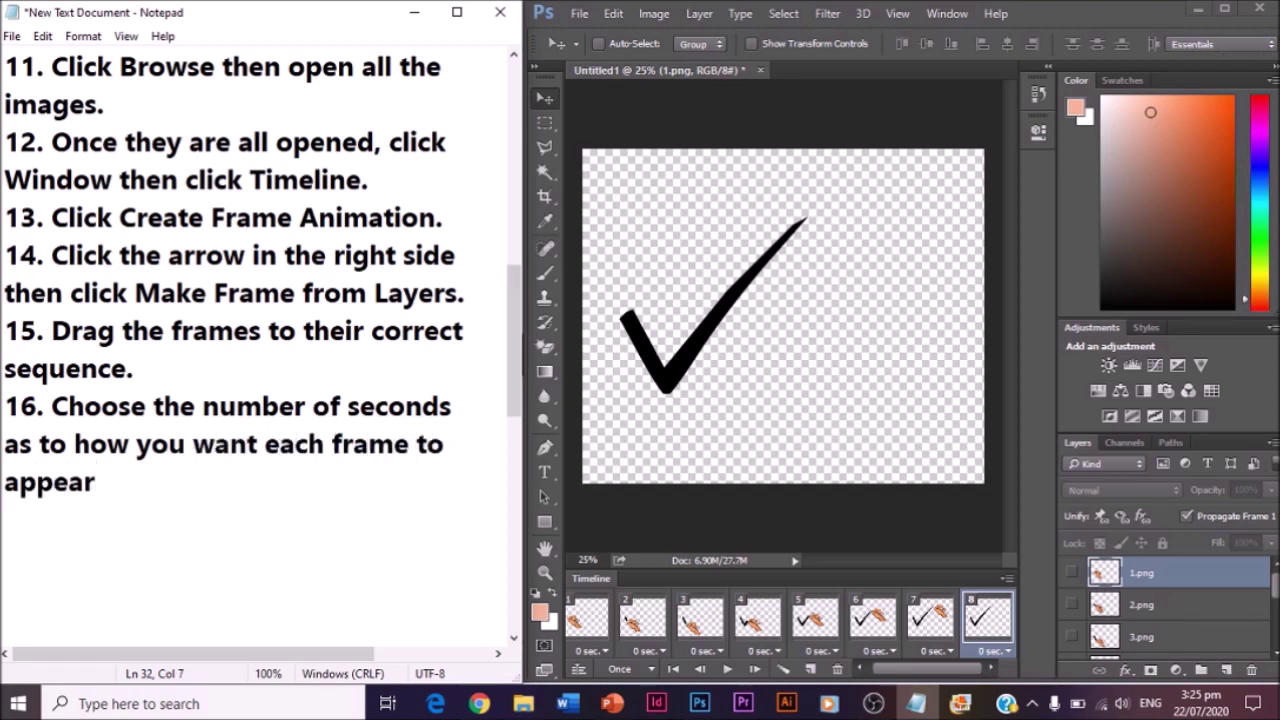
# Complete instruction 16 with a period and the note "(Mine here is 0 or No Delay)."
pyautogui.write('. (Mine is')
pyautogui.press('BackSpace')
pyautogui.press('BackSpace')
pyautogui.write('her')
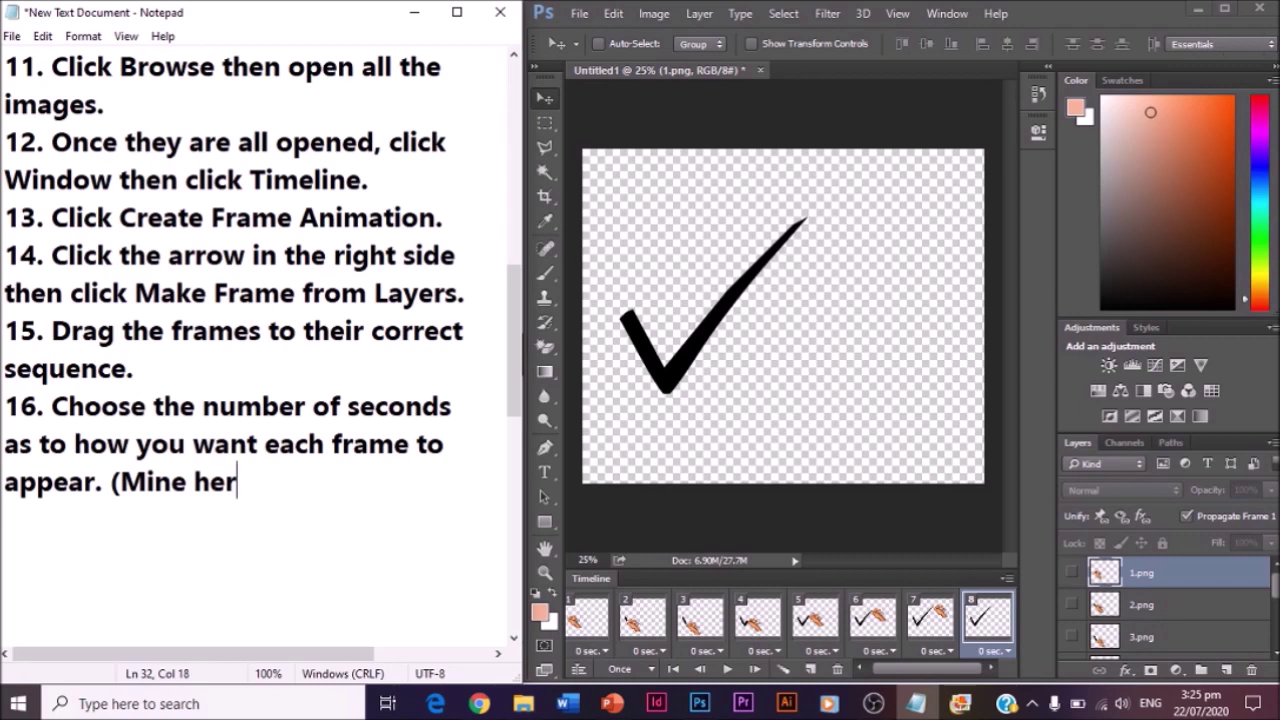
pyautogui.write('e is 0 or No Delay).')
pyautogui.press('Left')
pyautogui.press('Left')
pyautogui.write('No Delay')
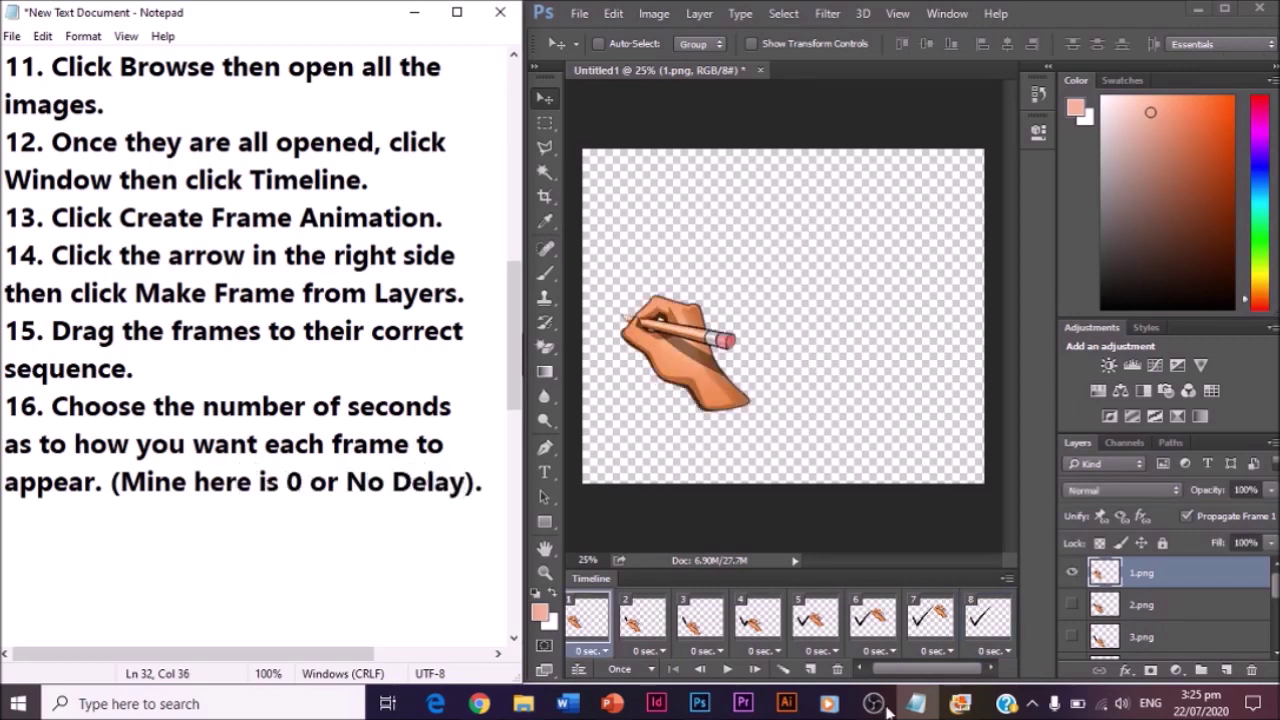
# In Photoshop, play the frame animation from frame 1 to preview its speed
pyautogui.click(599, 652)
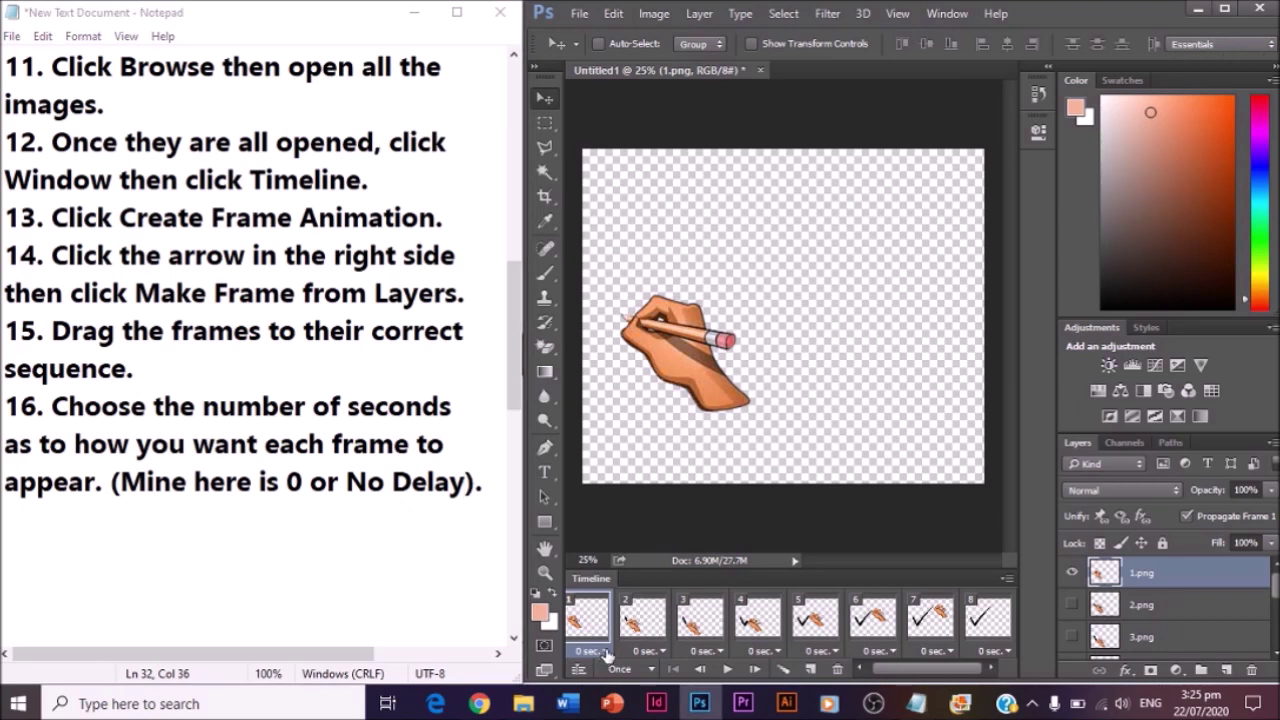
pyautogui.click(603, 651)
pyautogui.click(727, 670)
pyautogui.click(727, 670)
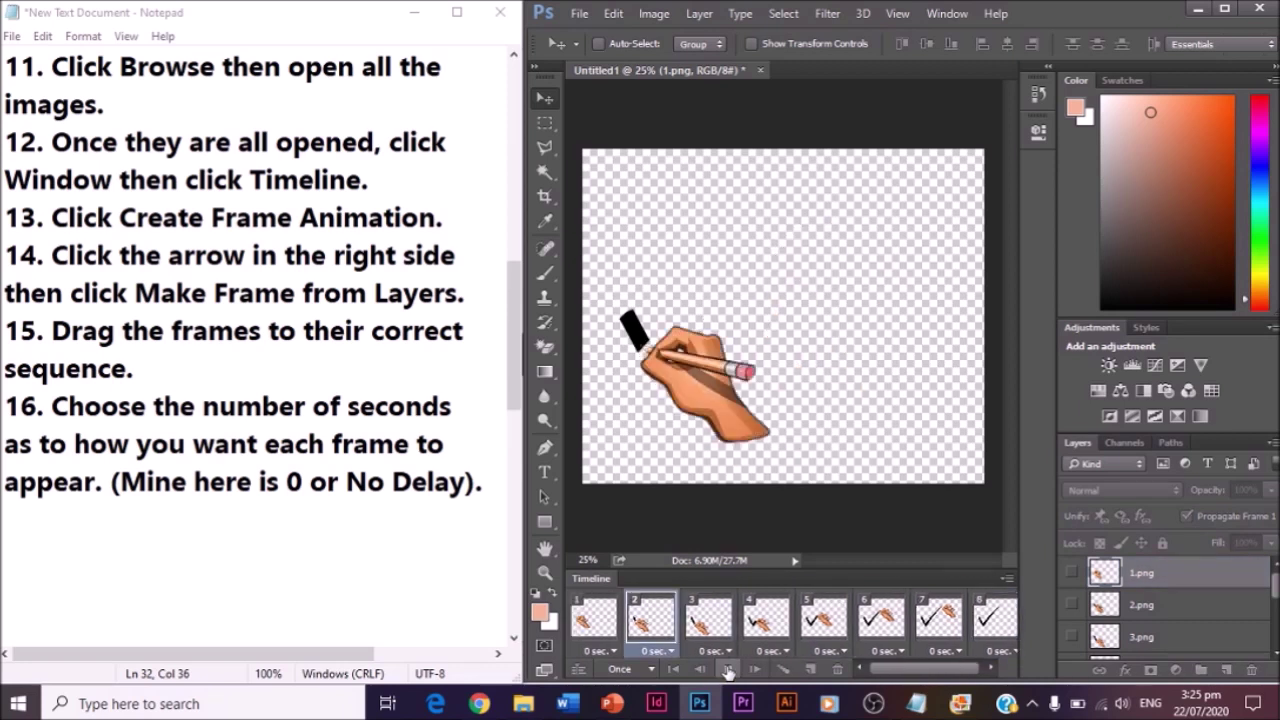
pyautogui.click(728, 671)
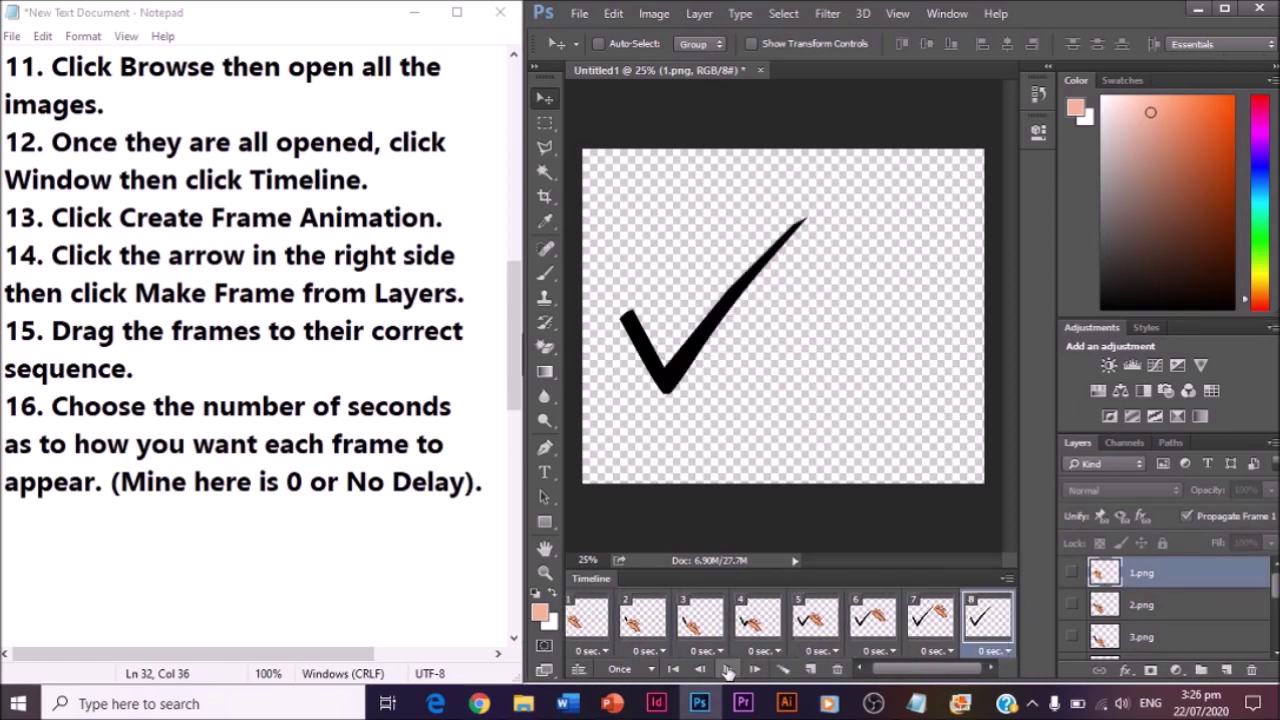
# In Notepad, start a new line numbered "17." below instruction 16
pyautogui.click(490, 490)
pyautogui.press('Return')
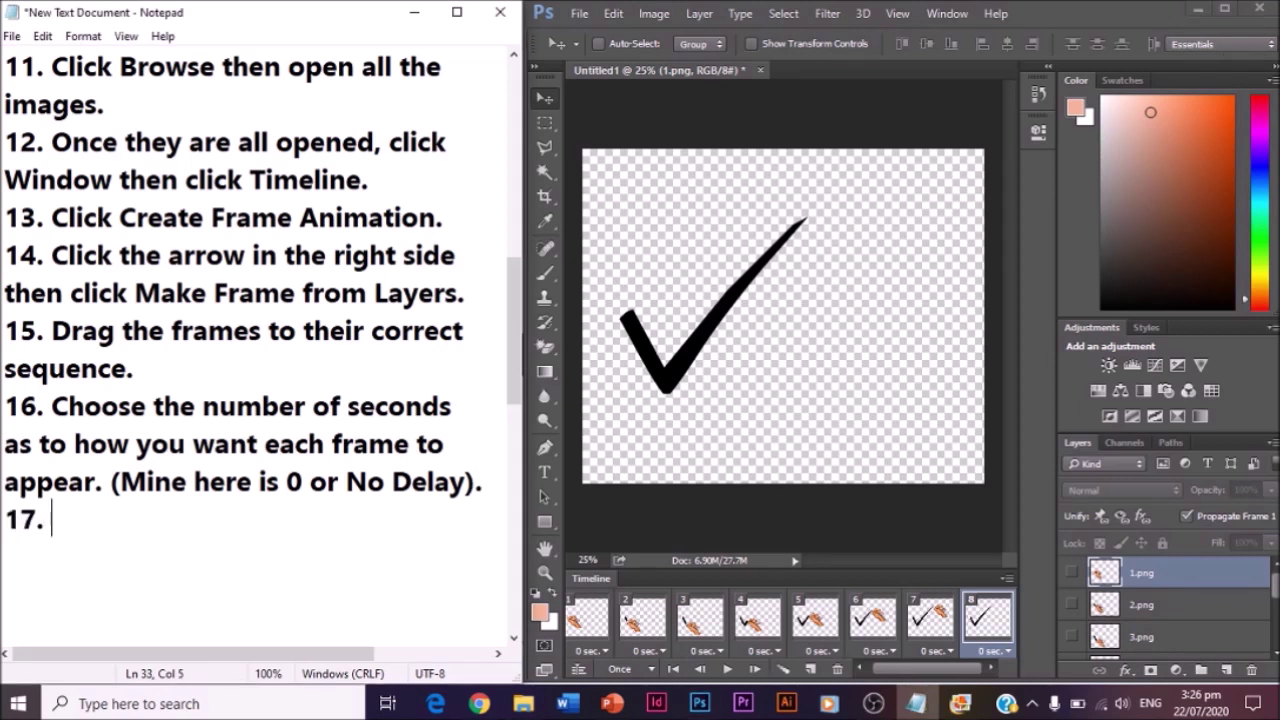
# In Photoshop, set the delay of timeline frames 1 to 4 to 0.2 seconds each
pyautogui.click(603, 645)
pyautogui.click(592, 651)
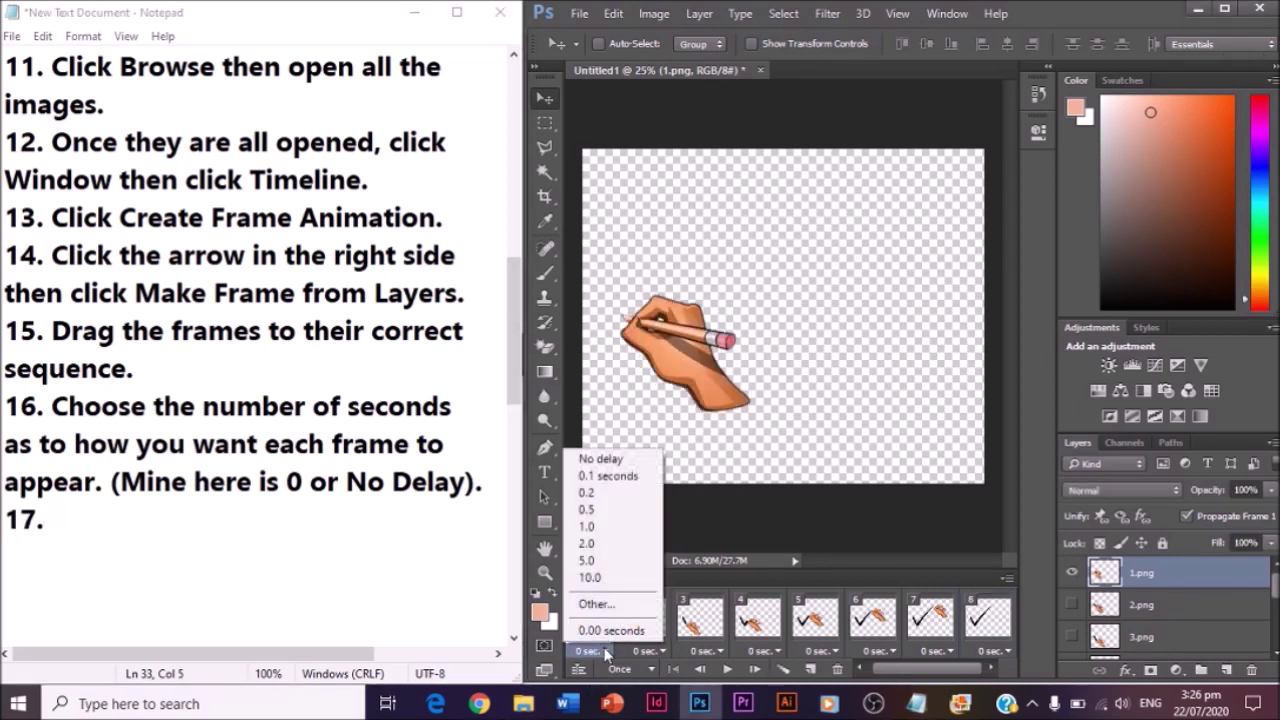
pyautogui.click(616, 493)
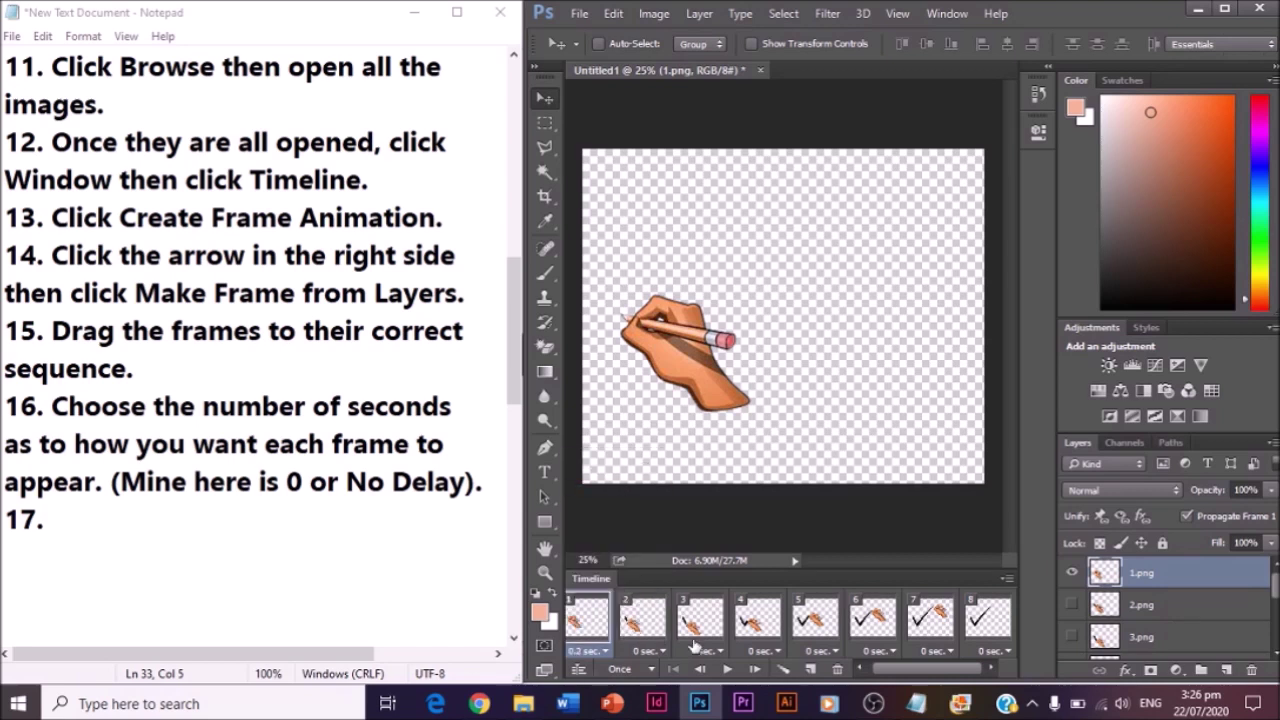
pyautogui.click(659, 651)
pyautogui.click(650, 492)
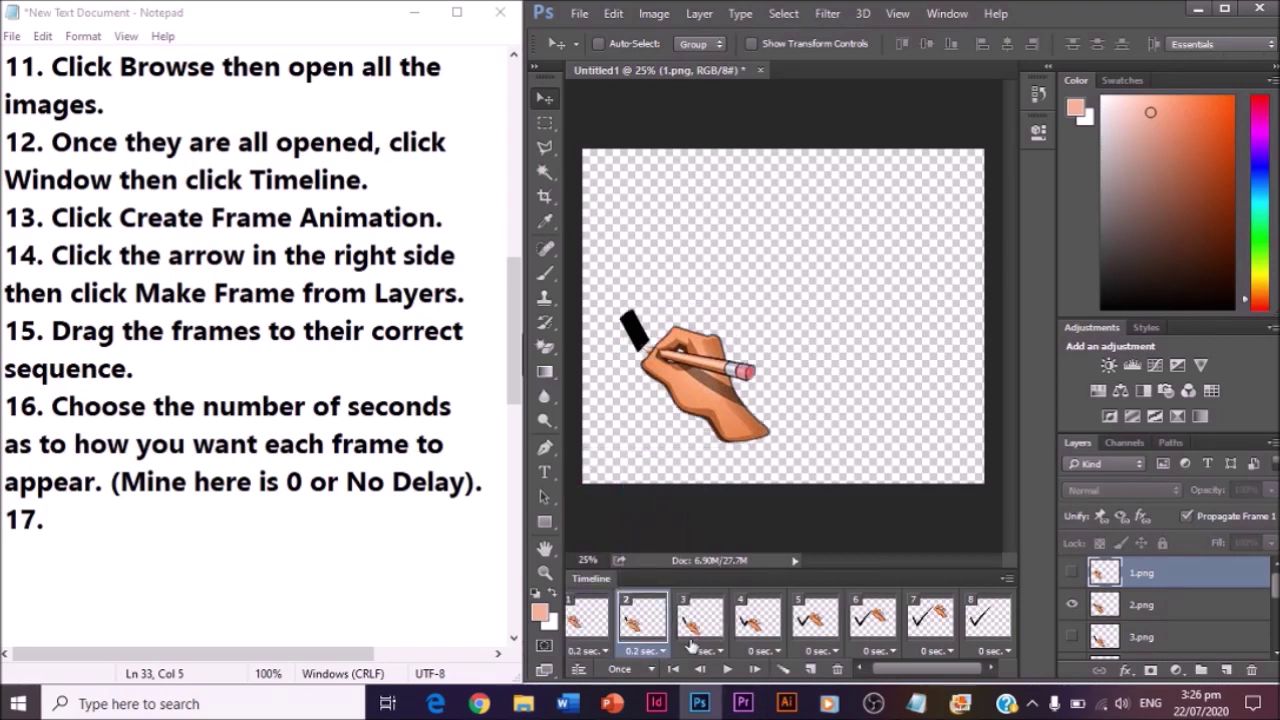
pyautogui.click(722, 651)
pyautogui.click(702, 492)
pyautogui.click(776, 651)
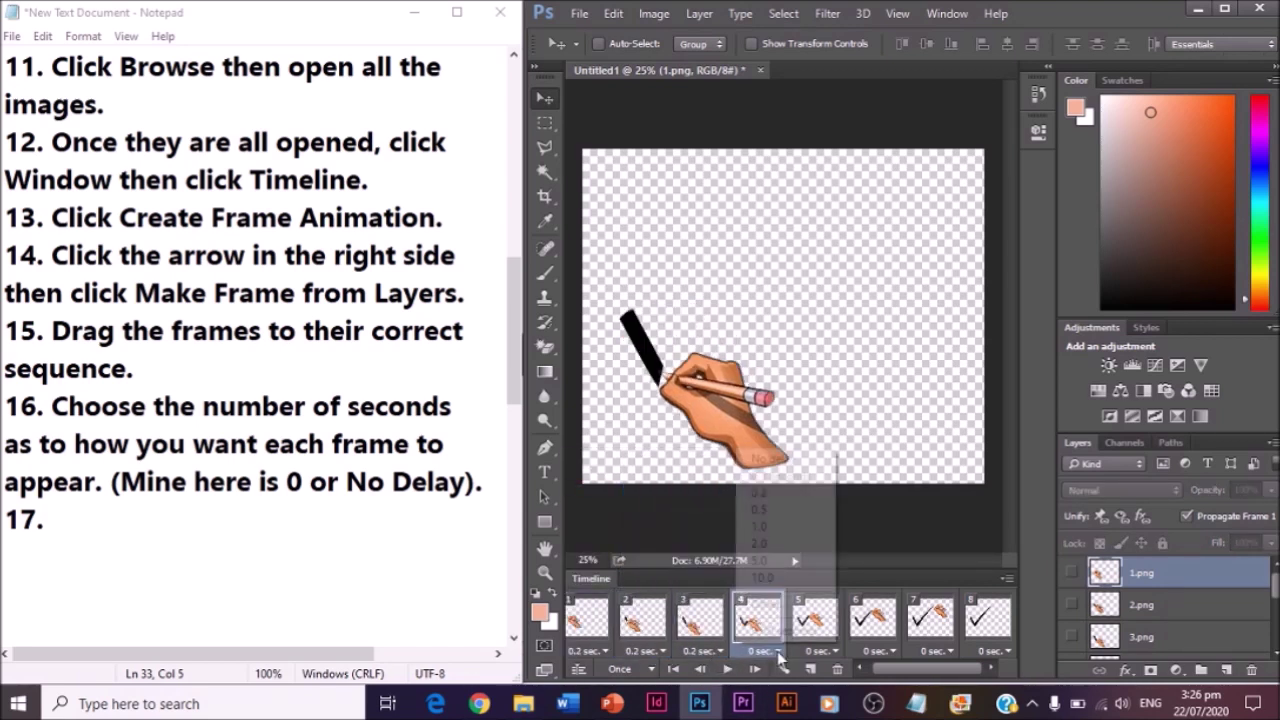
pyautogui.click(772, 495)
# Set the delay of timeline frames 5, 6 and 7 to 0.2 seconds each
pyautogui.click(830, 651)
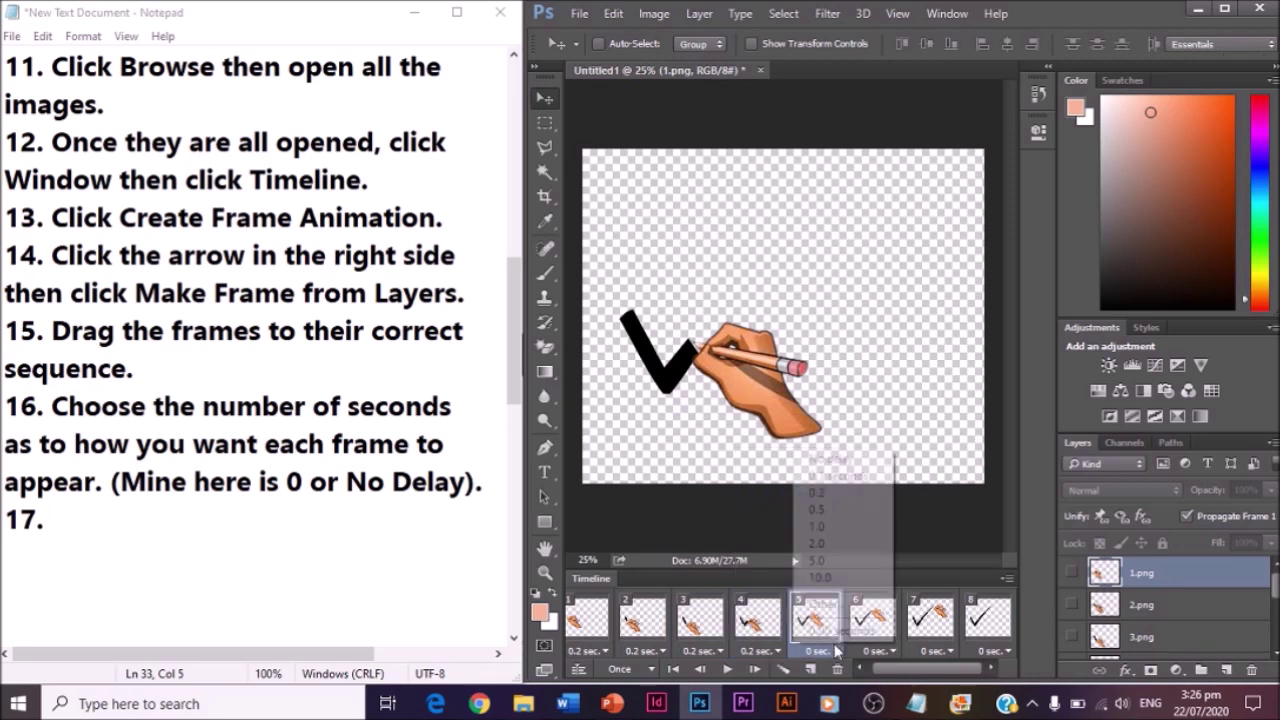
pyautogui.click(828, 493)
pyautogui.click(886, 651)
pyautogui.click(893, 493)
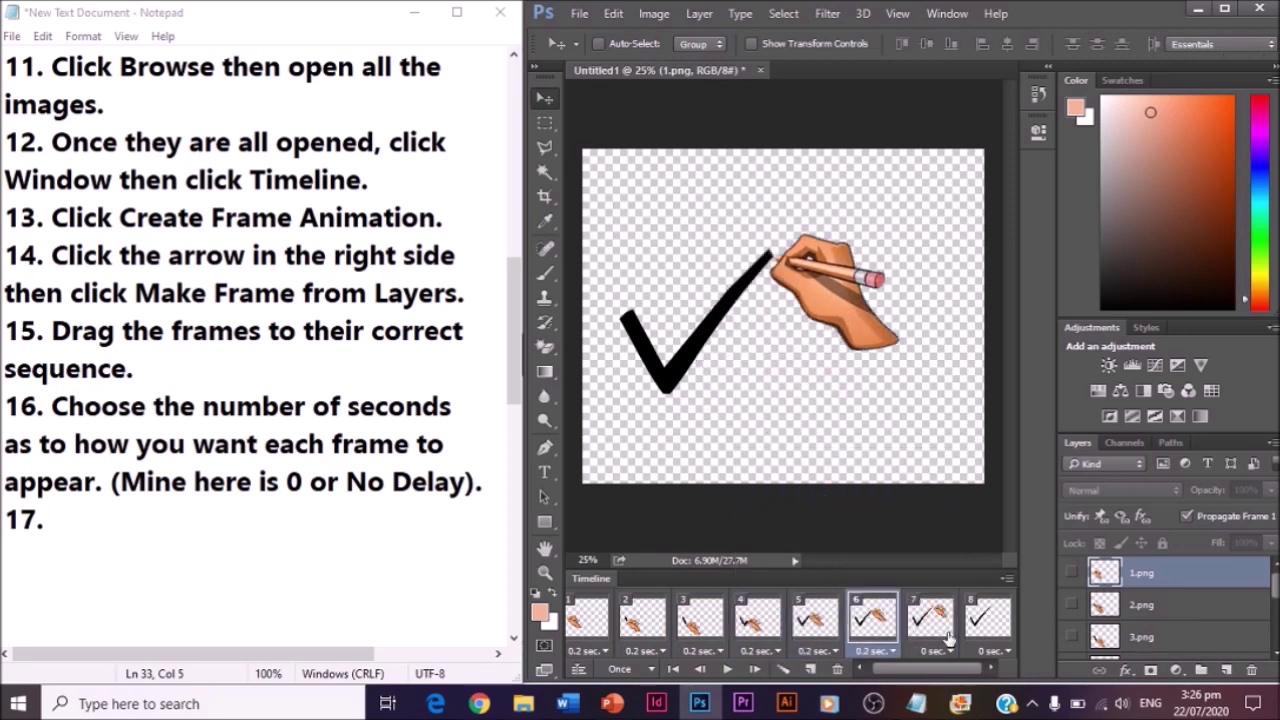
pyautogui.click(950, 652)
pyautogui.click(955, 492)
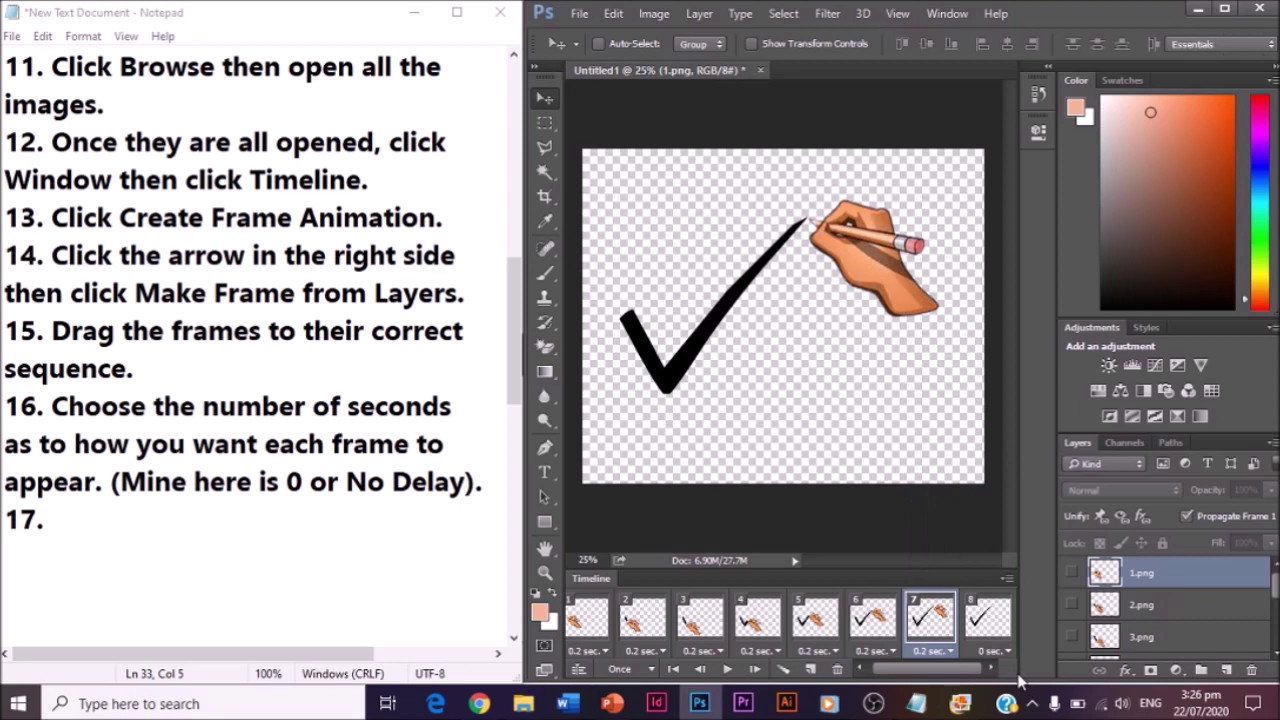
# Set the delay of frame 8, the finished check mark, to 10 seconds
pyautogui.click(1008, 652)
pyautogui.click(990, 493)
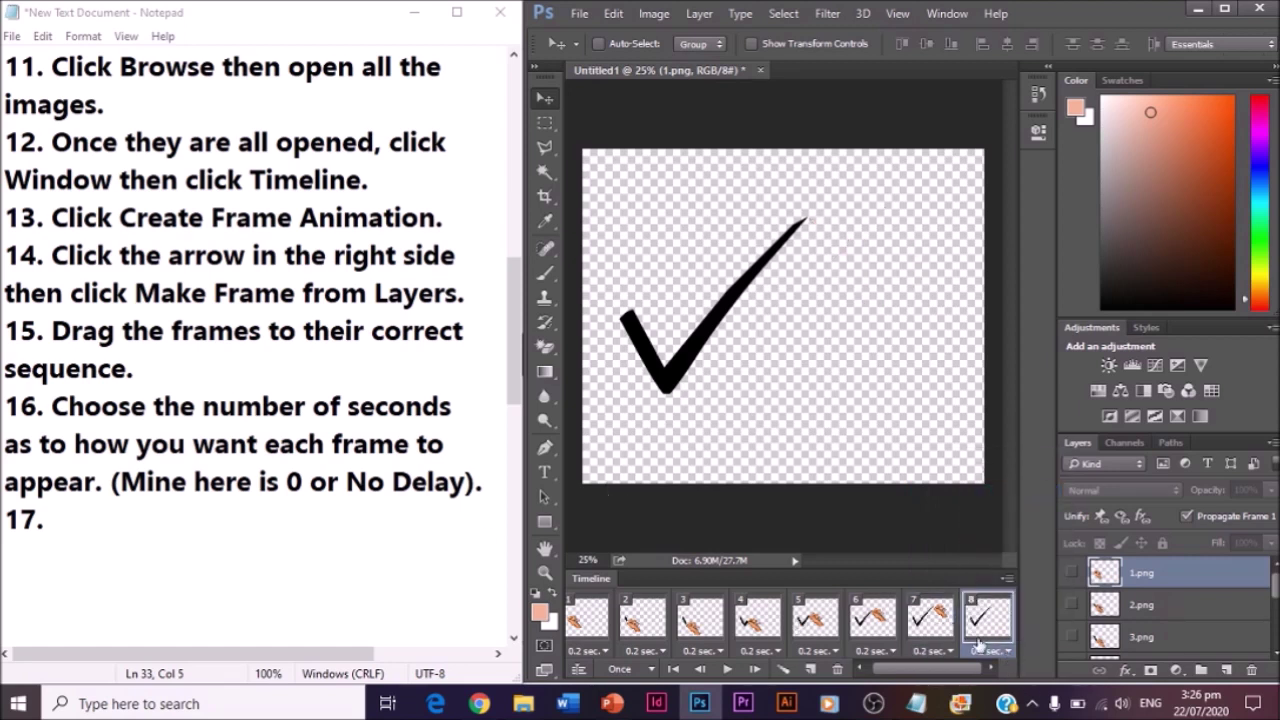
pyautogui.click(1008, 651)
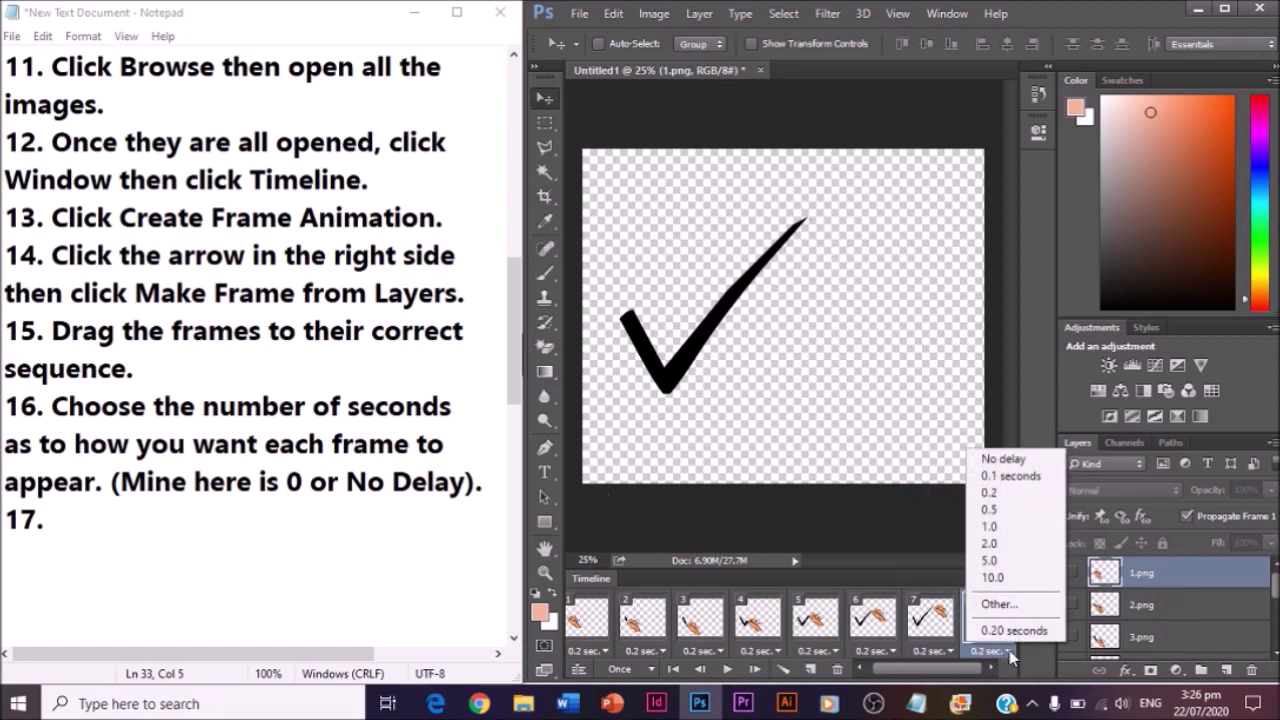
pyautogui.click(995, 569)
# In Notepad, complete instruction 17 with "Since it appeared too fast, I changed the time to 0.2 seconds."
pyautogui.click(371, 515)
pyautogui.write('Since it appe')
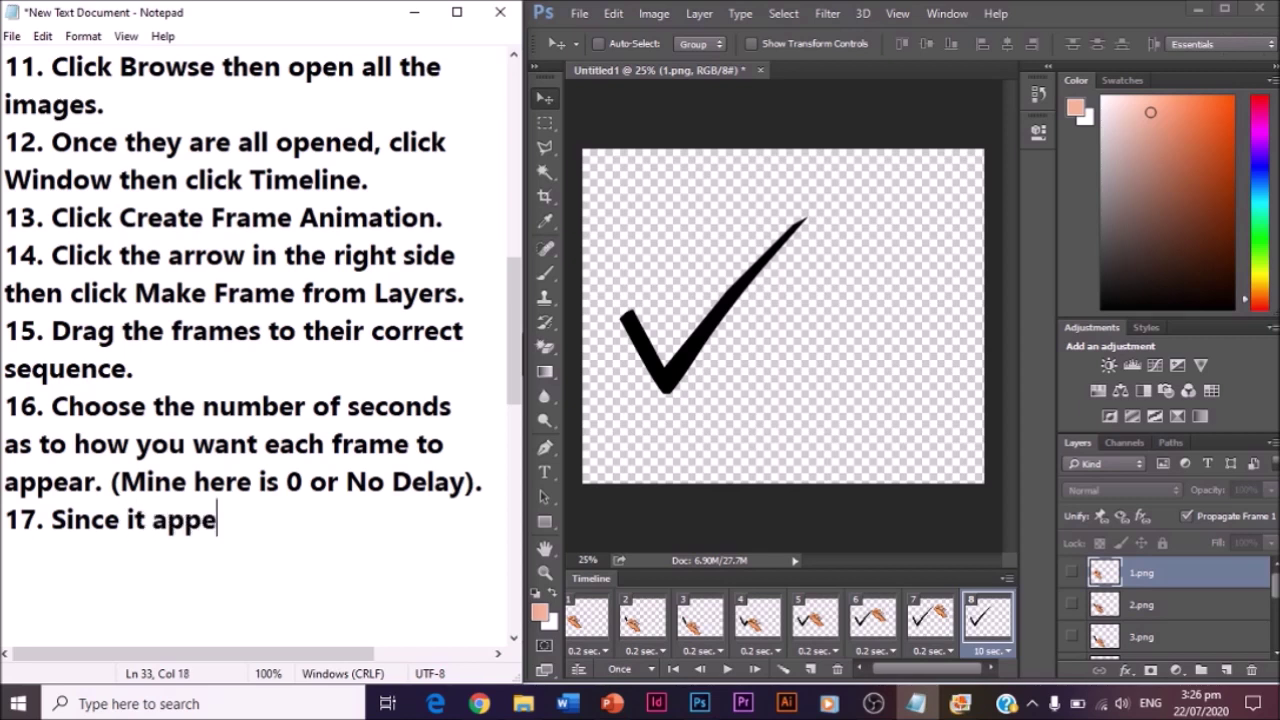
pyautogui.write('ared too fast, I')
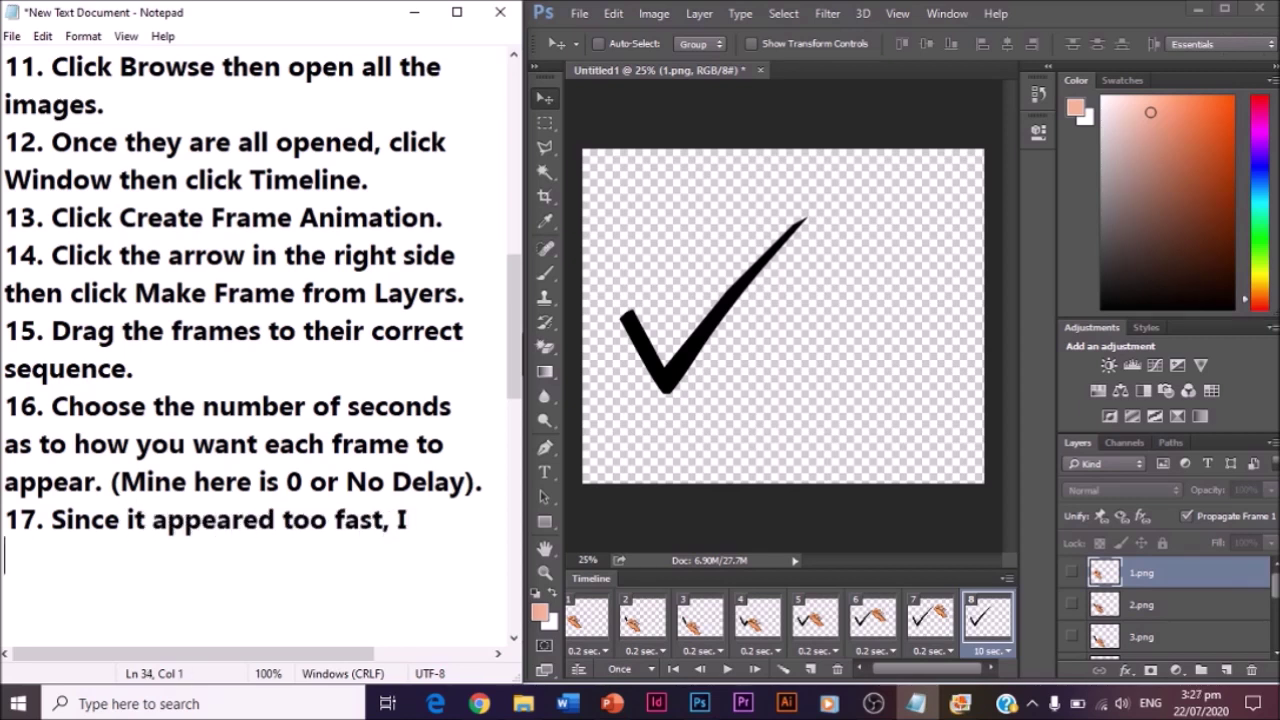
pyautogui.write(' change  the ')
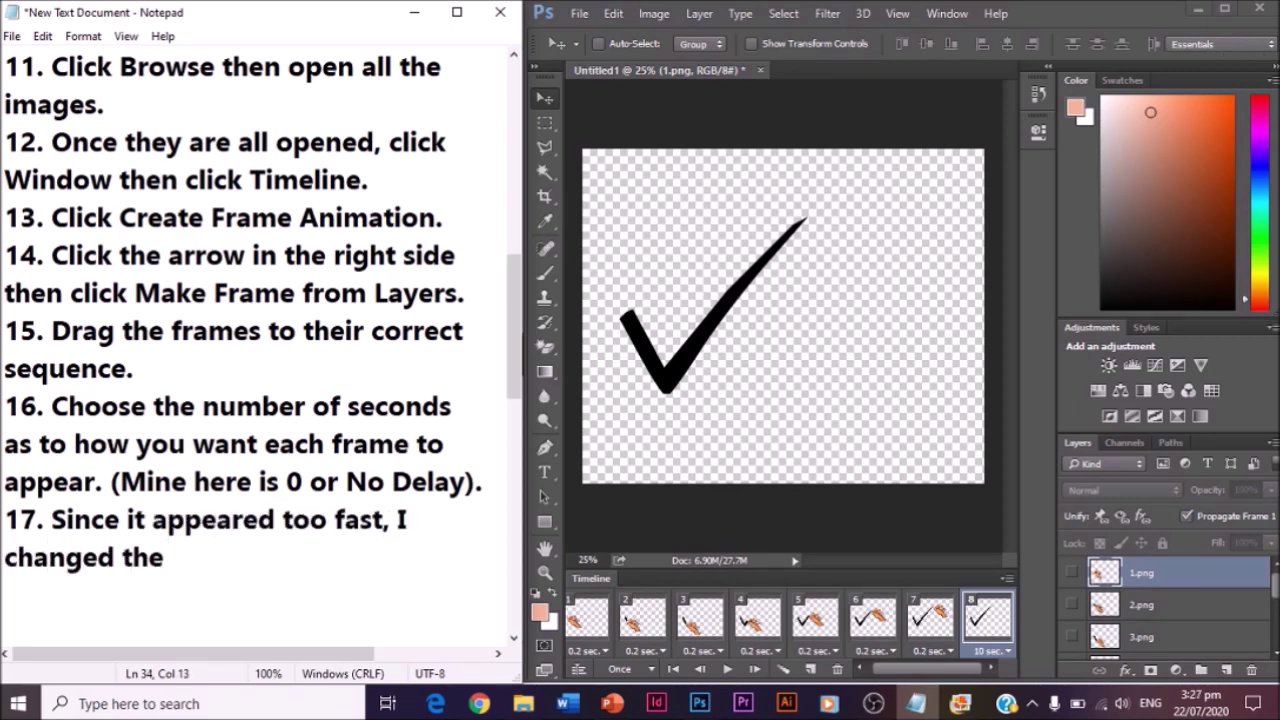
pyautogui.write('time to 0.2')
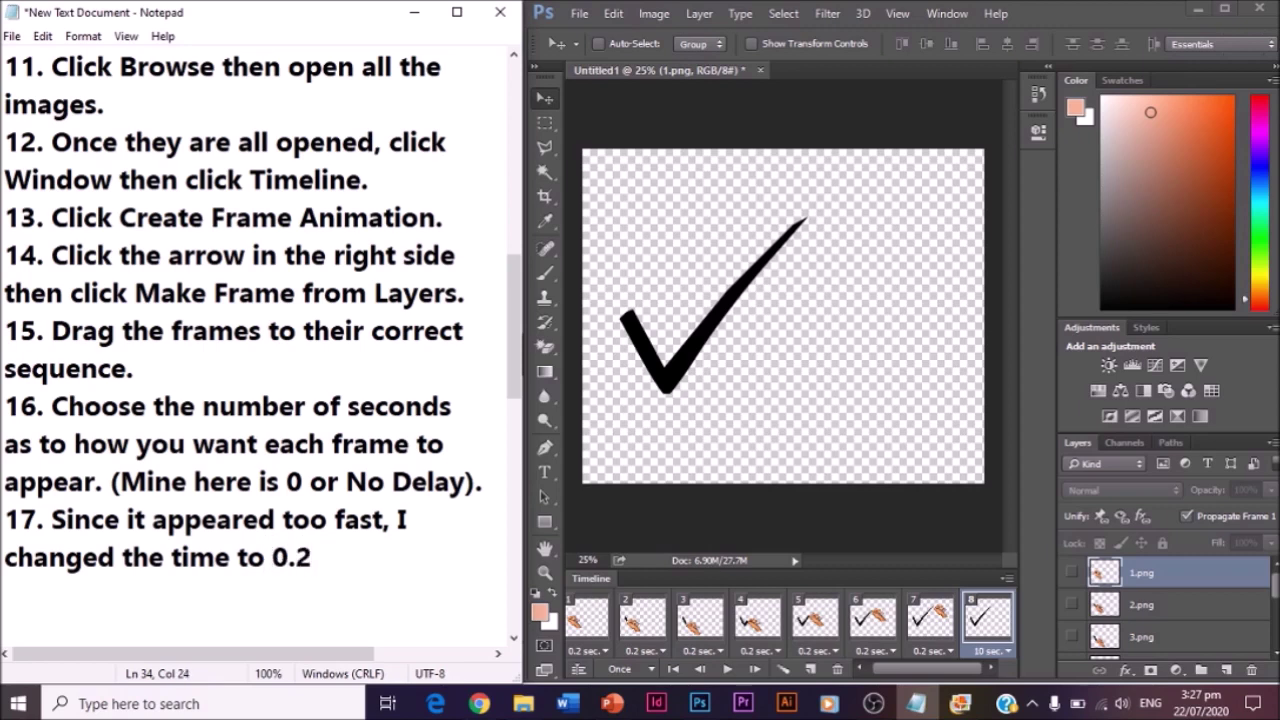
pyautogui.write(' seconds.')
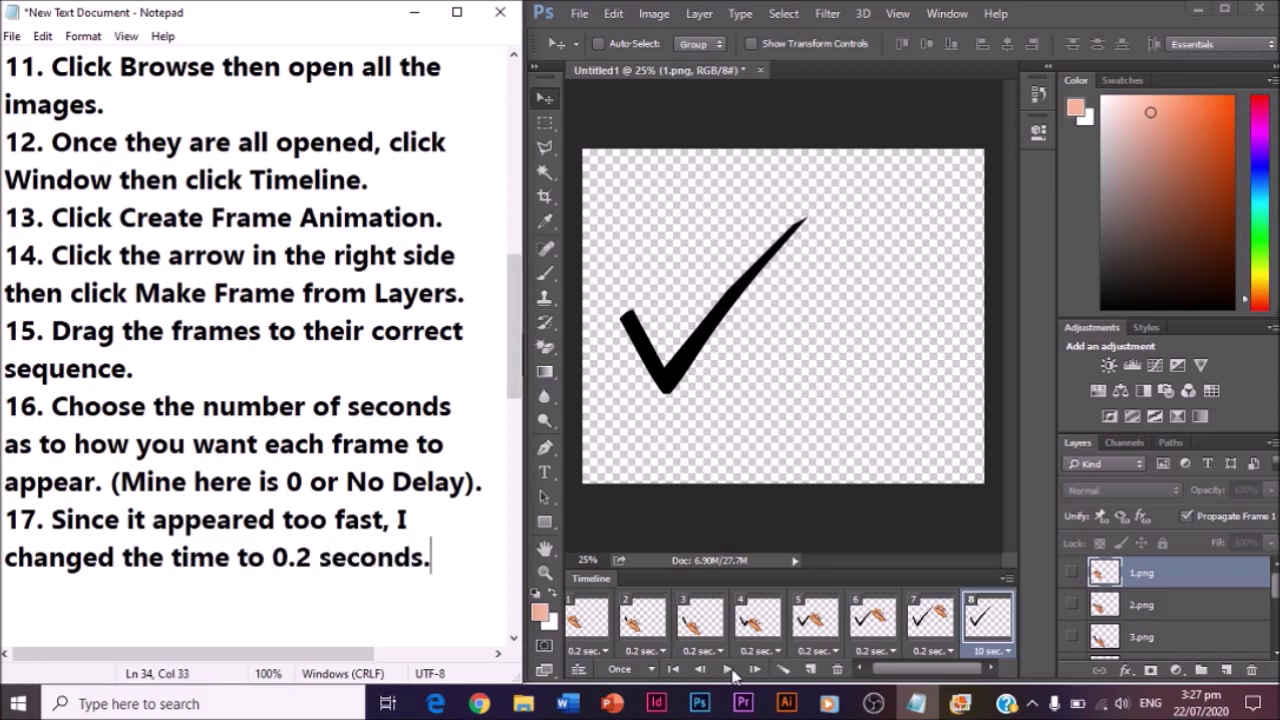
# In Photoshop, replay the frame animation to check the new frame delays
pyautogui.click(720, 676)
pyautogui.click(724, 670)
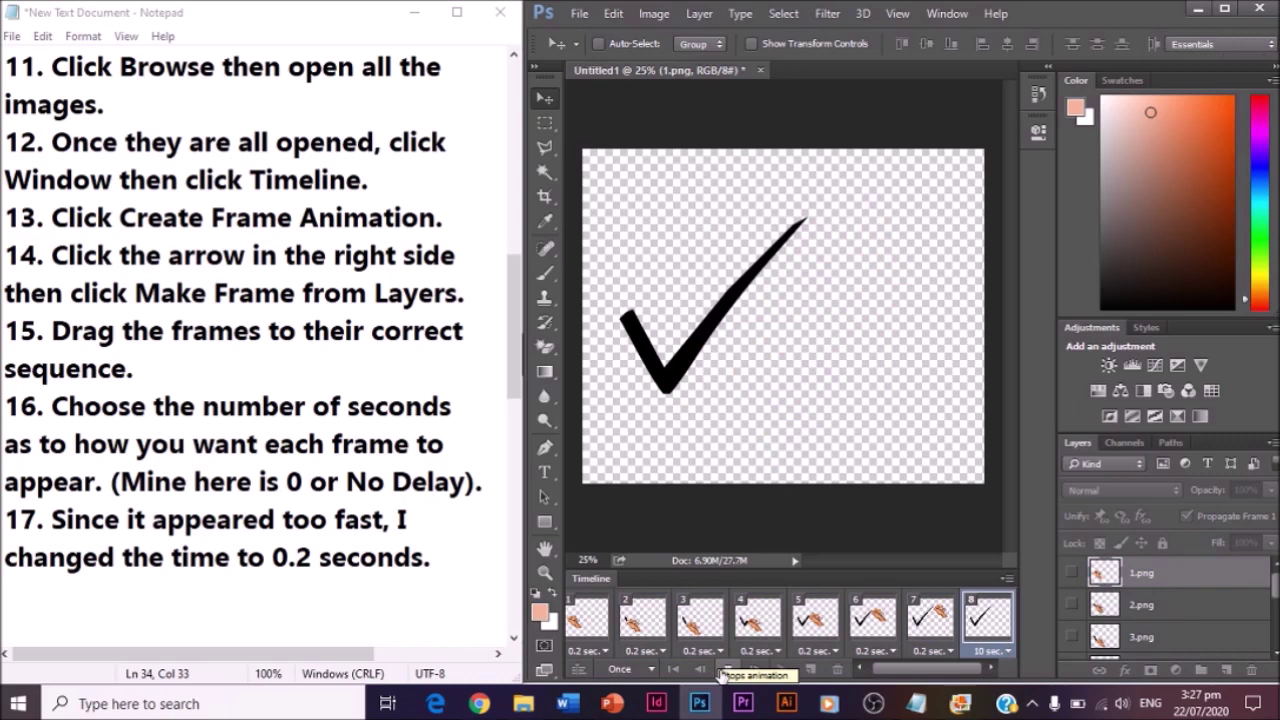
pyautogui.click(724, 670)
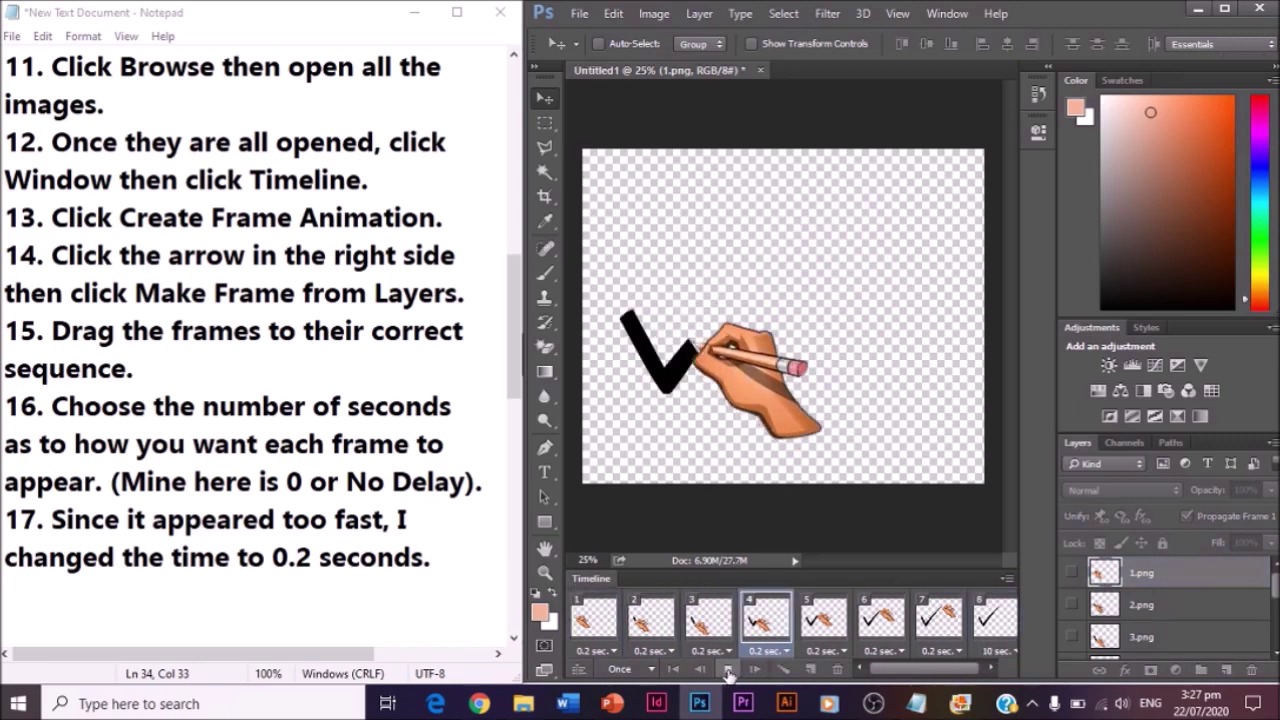
# In Notepad, add instruction 18: "Ooops, too slow. :) Let's change it to 0.1 seconds."
pyautogui.hotkey('alt', 'Tab')
pyautogui.press('Return')
pyautogui.write('18. Ooops')
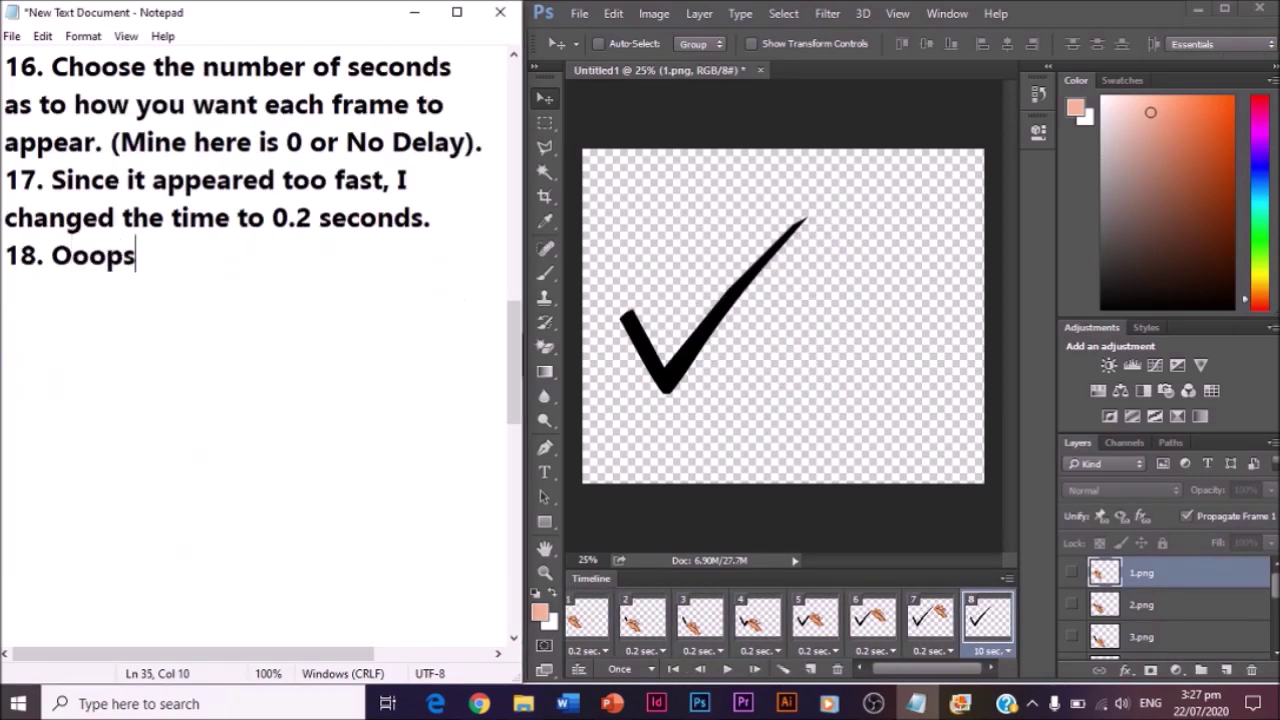
pyautogui.write(', too slow. :)')
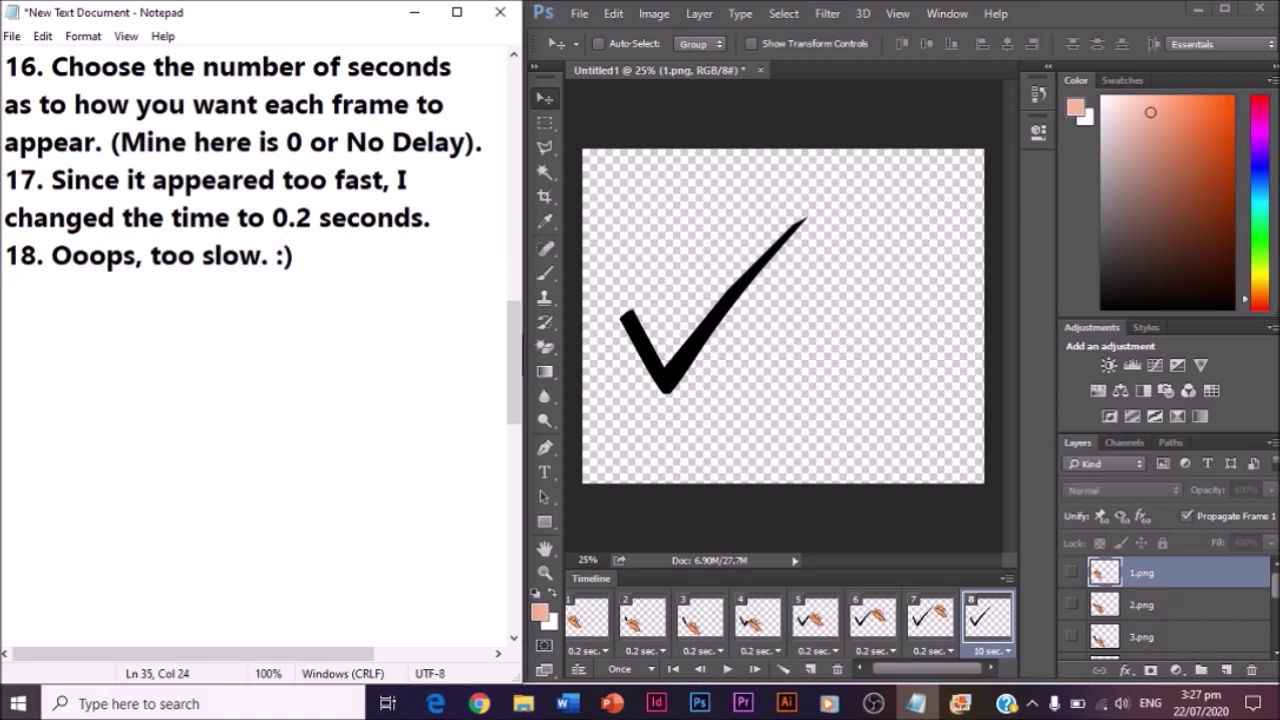
pyautogui.write(" Let's ")
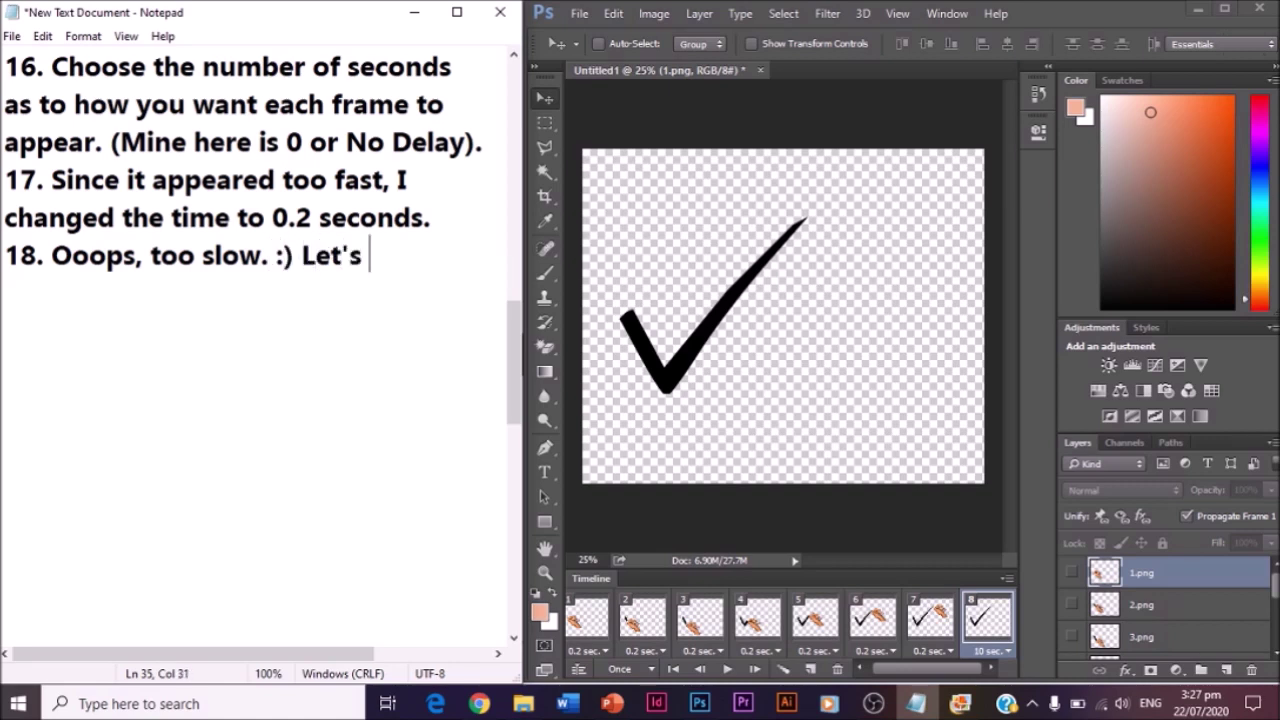
pyautogui.write('change it to 0.1 seconds. t')
pyautogui.press('BackSpace')
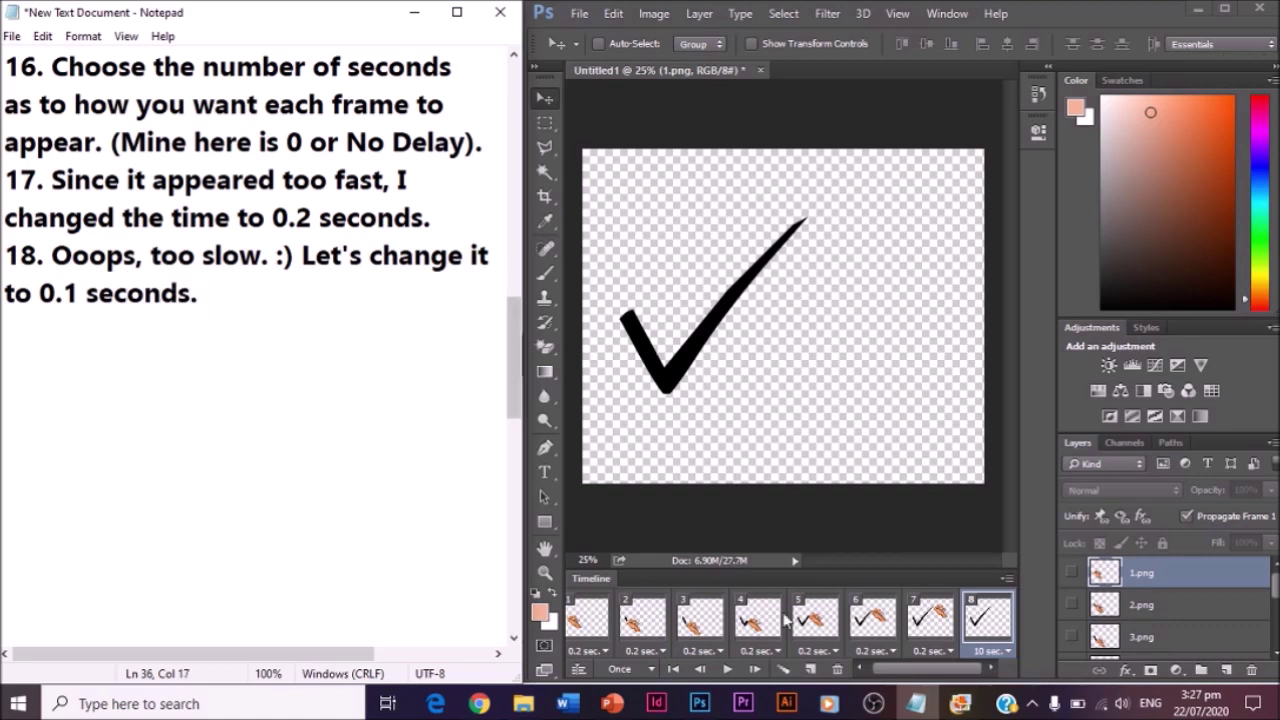
# In Photoshop, set the delay of timeline frames 1, 2, 3 and 4 to 0.1 seconds each
pyautogui.click(609, 650)
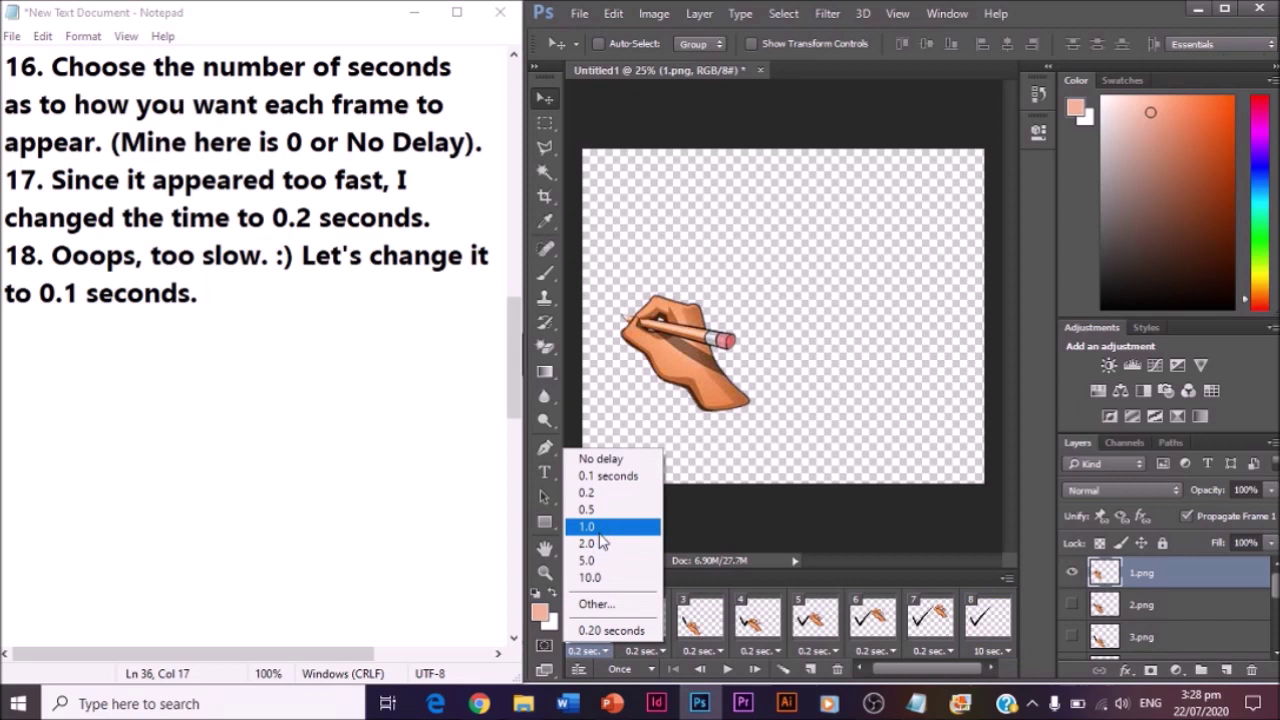
pyautogui.click(600, 476)
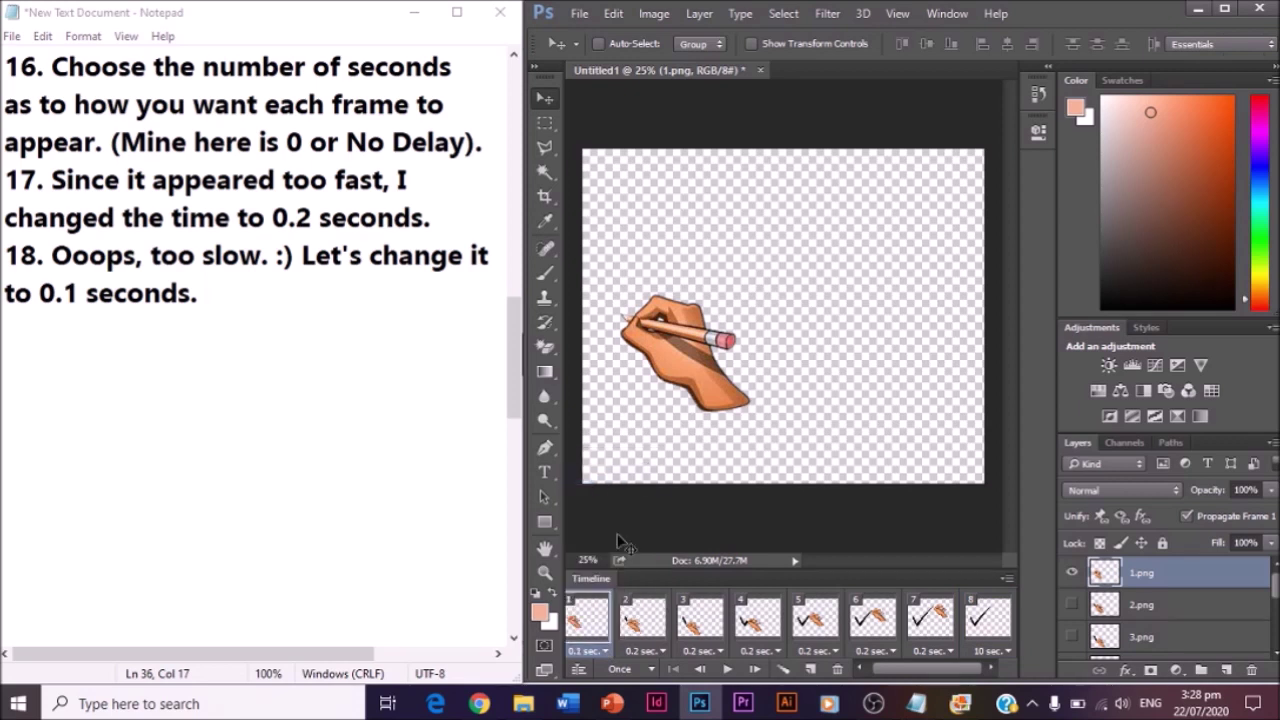
pyautogui.click(662, 650)
pyautogui.click(667, 477)
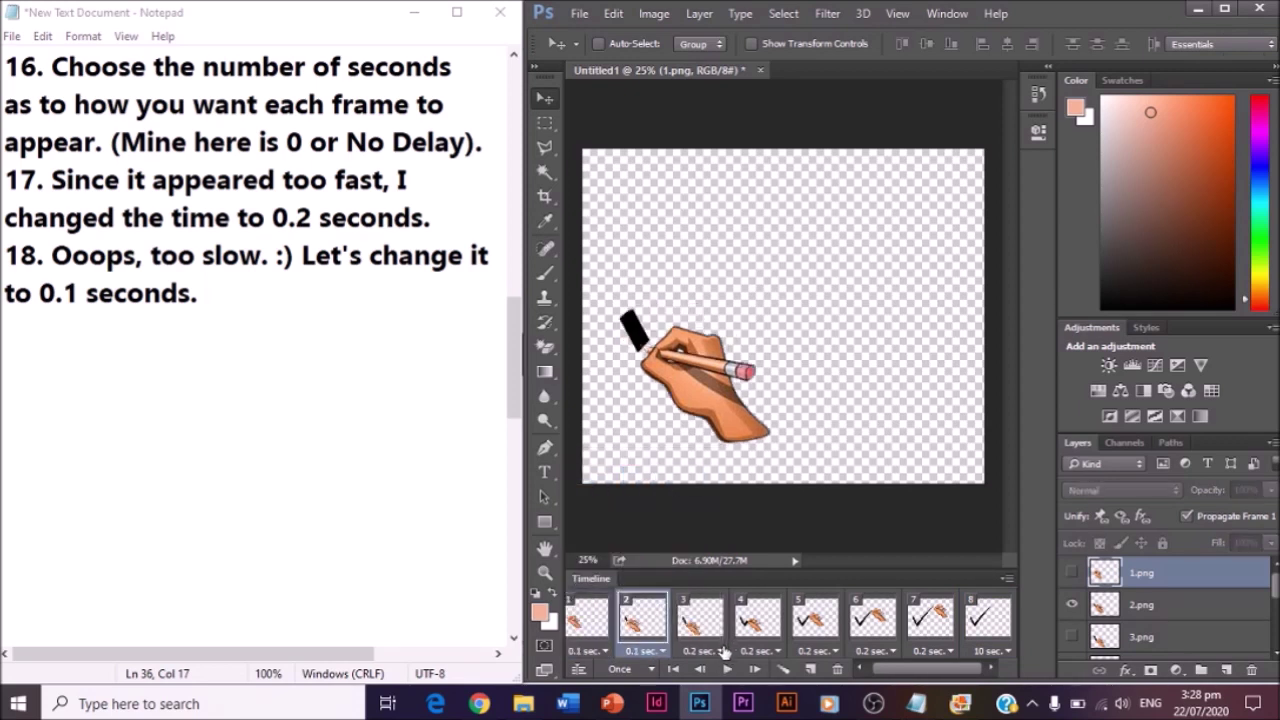
pyautogui.click(722, 651)
pyautogui.click(725, 477)
pyautogui.click(762, 651)
pyautogui.click(764, 480)
# Set the delay of timeline frames 5, 6 and 7 to 0.1 seconds each
pyautogui.click(820, 651)
pyautogui.click(815, 477)
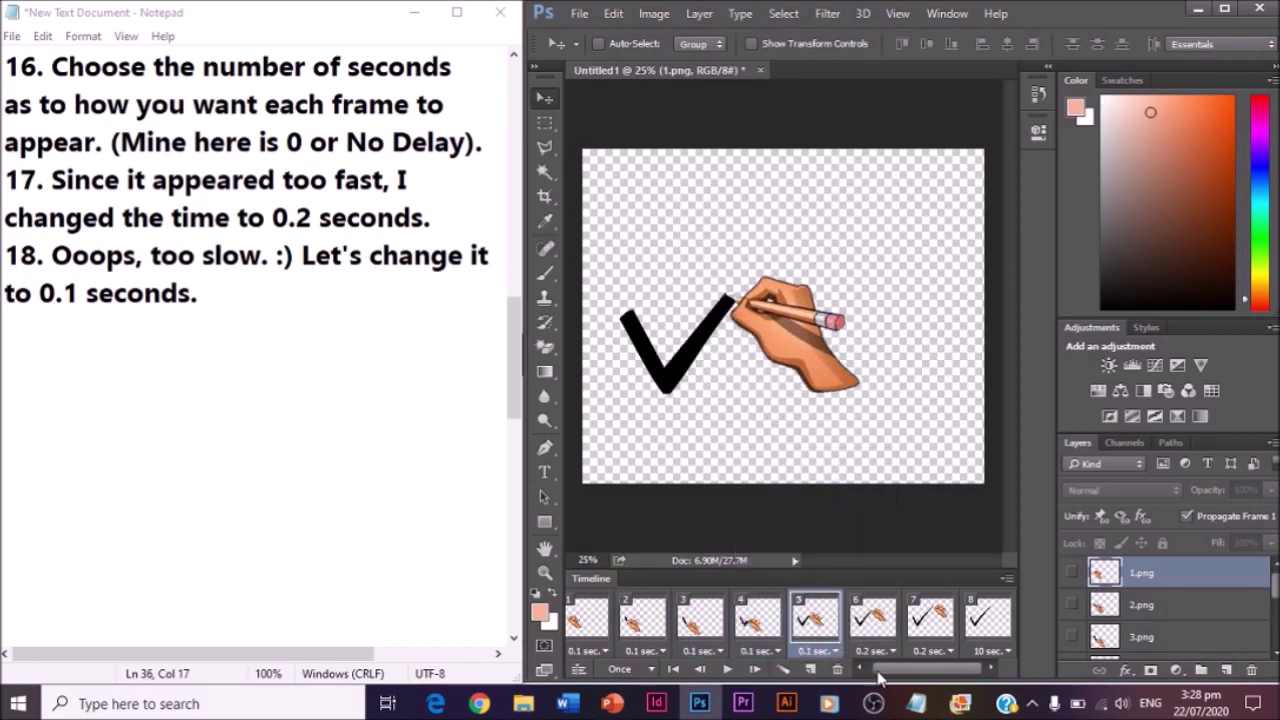
pyautogui.click(884, 650)
pyautogui.click(886, 477)
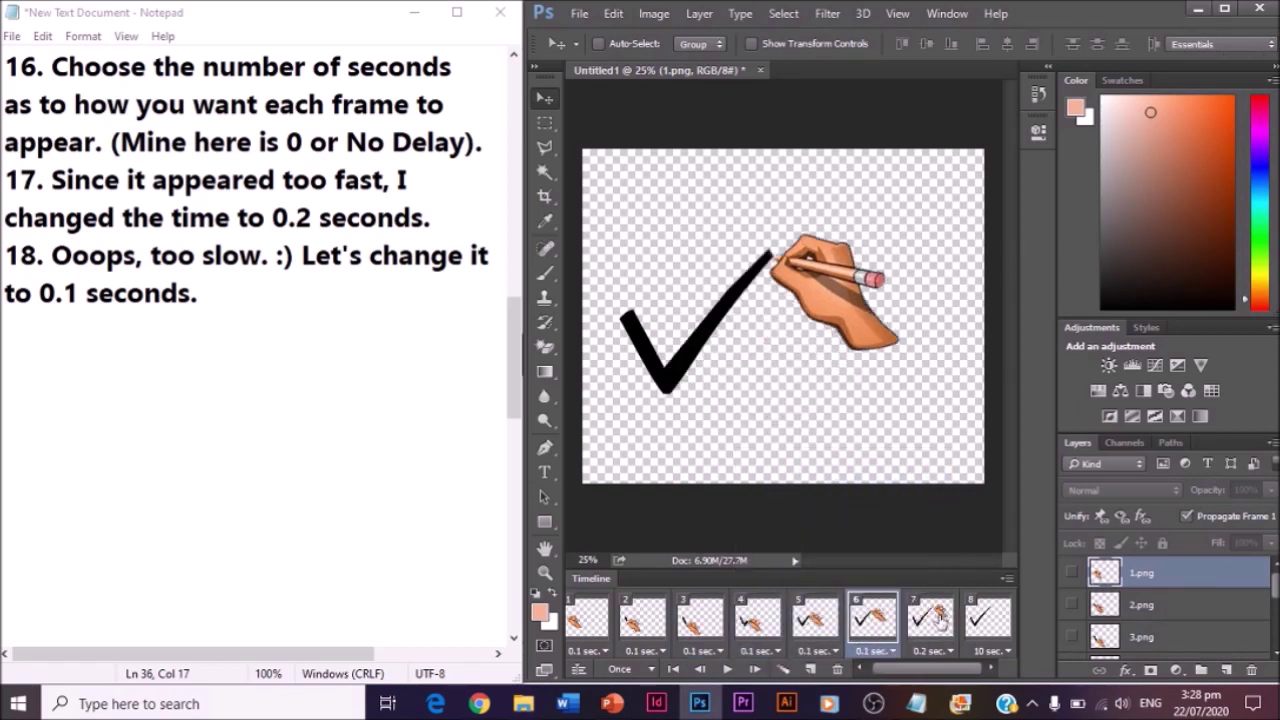
pyautogui.click(945, 651)
pyautogui.click(935, 477)
# Set the delay of frame 8, the finished check mark, to 10 seconds and replay the animation
pyautogui.click(992, 651)
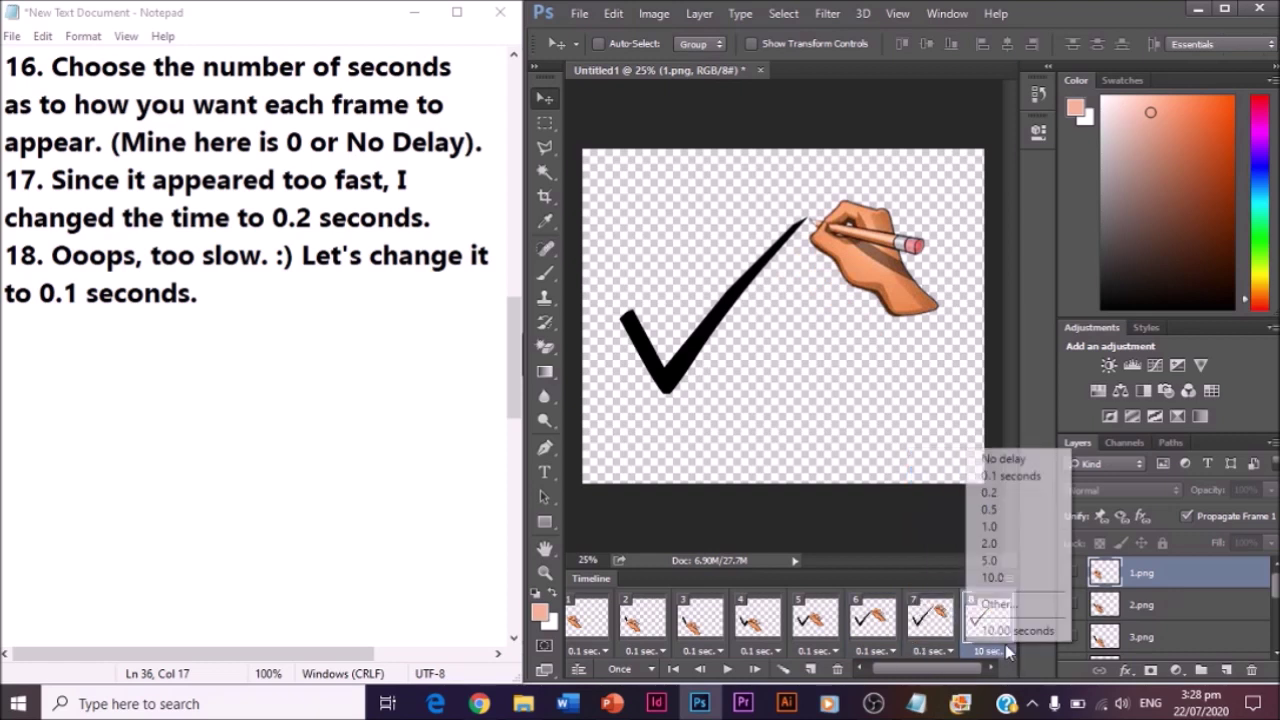
pyautogui.click(1007, 477)
pyautogui.click(1010, 652)
pyautogui.click(1005, 585)
pyautogui.click(729, 670)
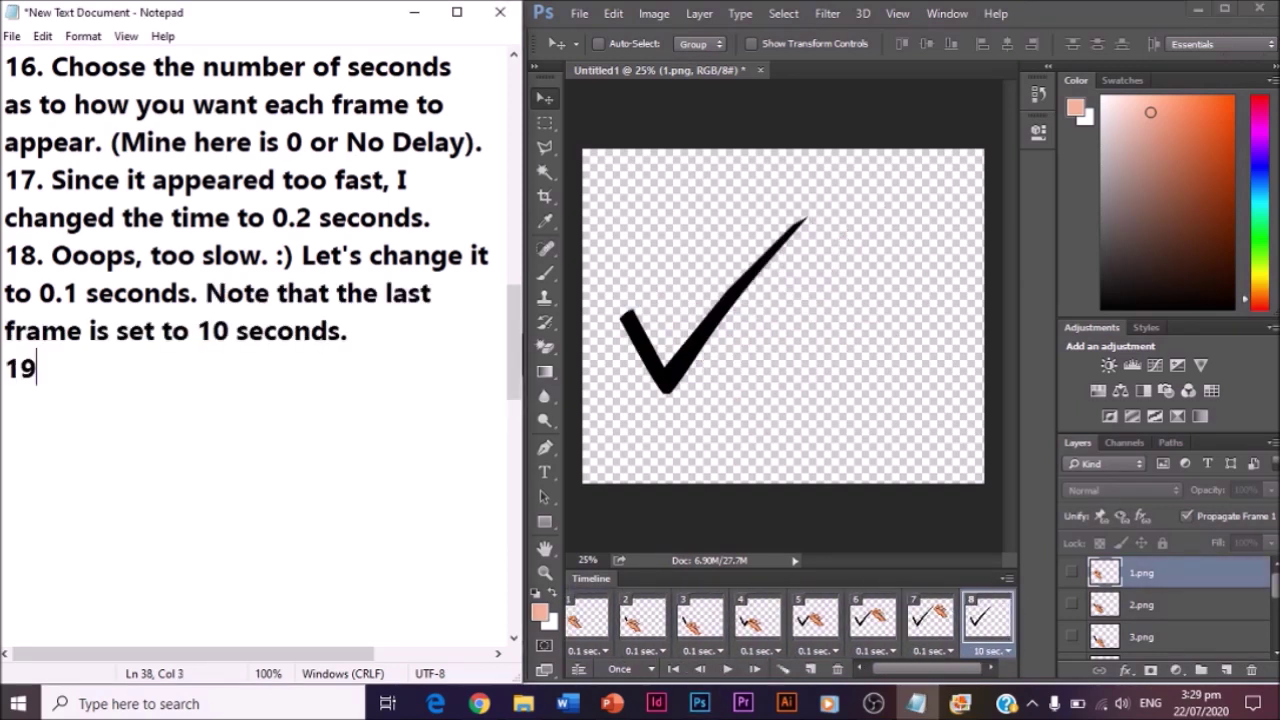
# In Notepad, complete instruction 19 with "To Save, click File, then Save for Web."
pyautogui.write('. To Save, ')
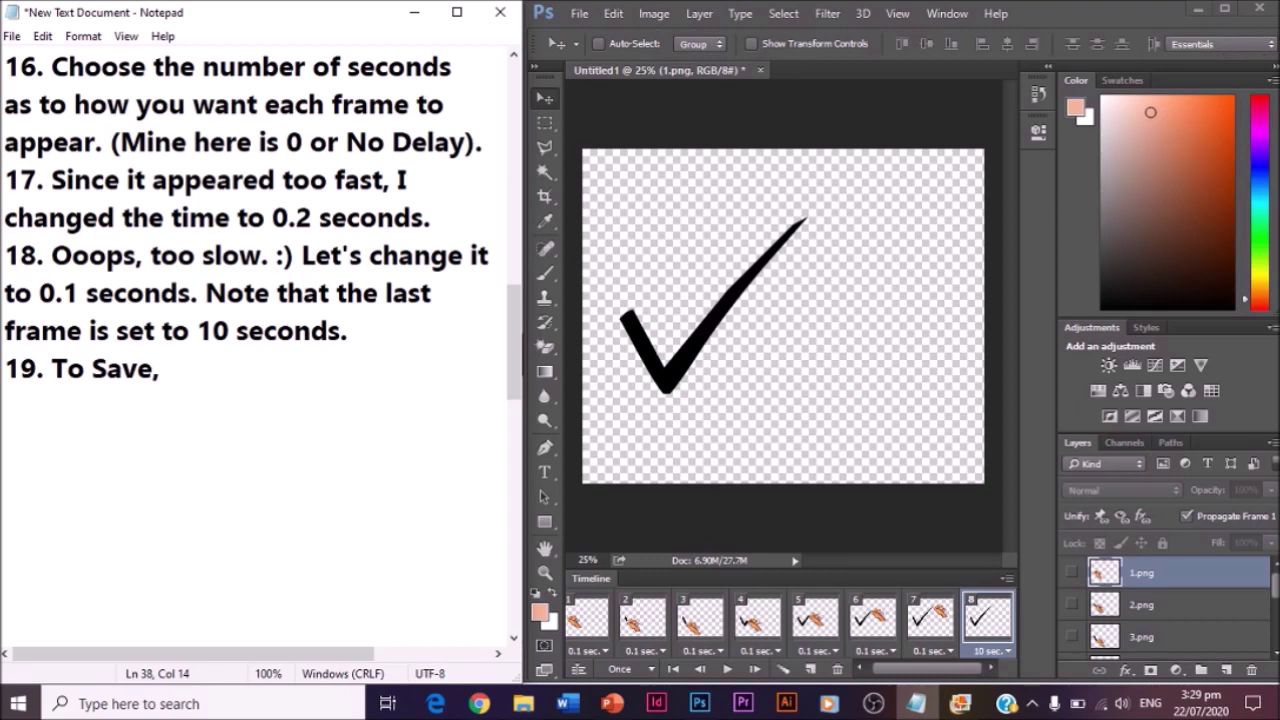
pyautogui.write('click S')
pyautogui.press('BackSpace')
pyautogui.write('Fil')
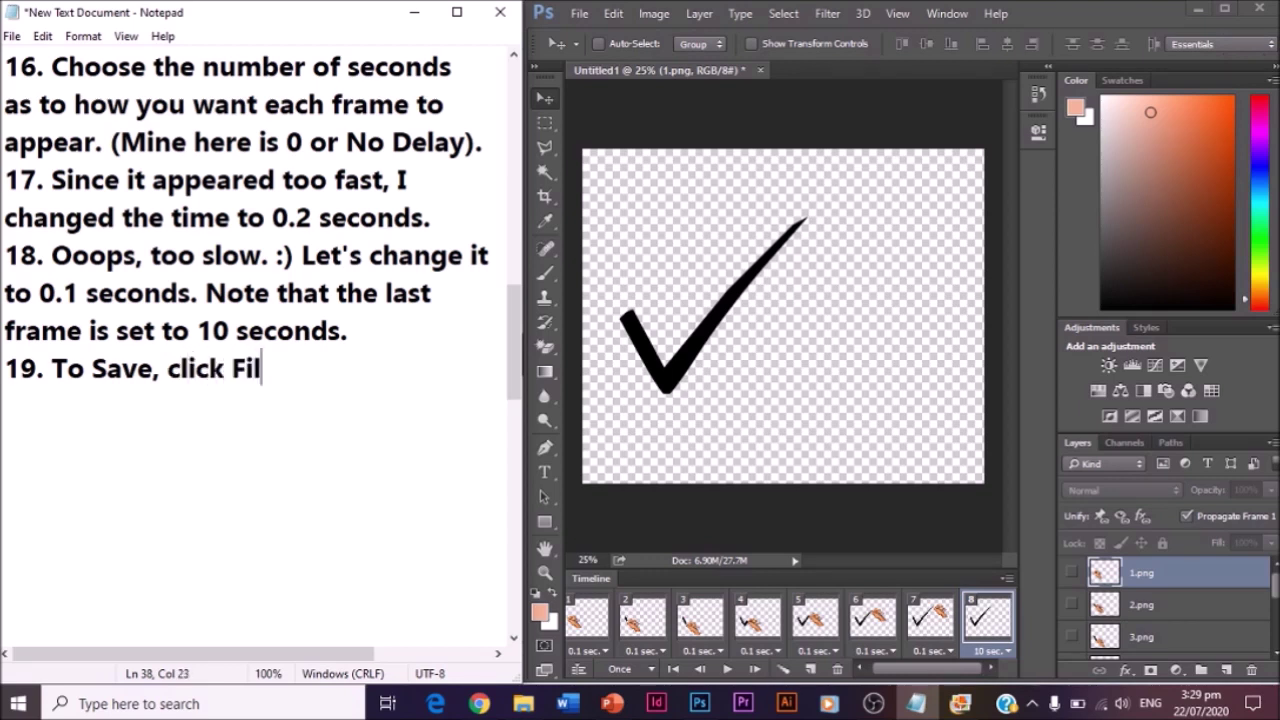
pyautogui.write('e, then')
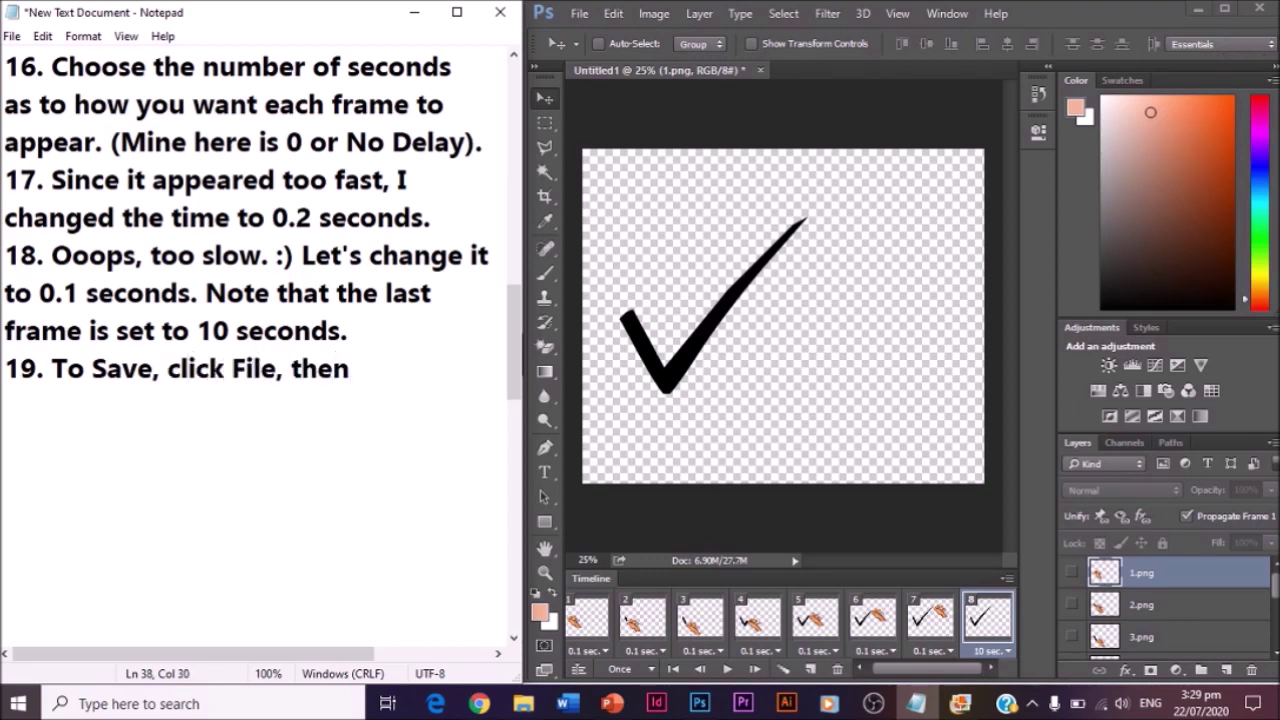
pyautogui.write(' Save for Web.')
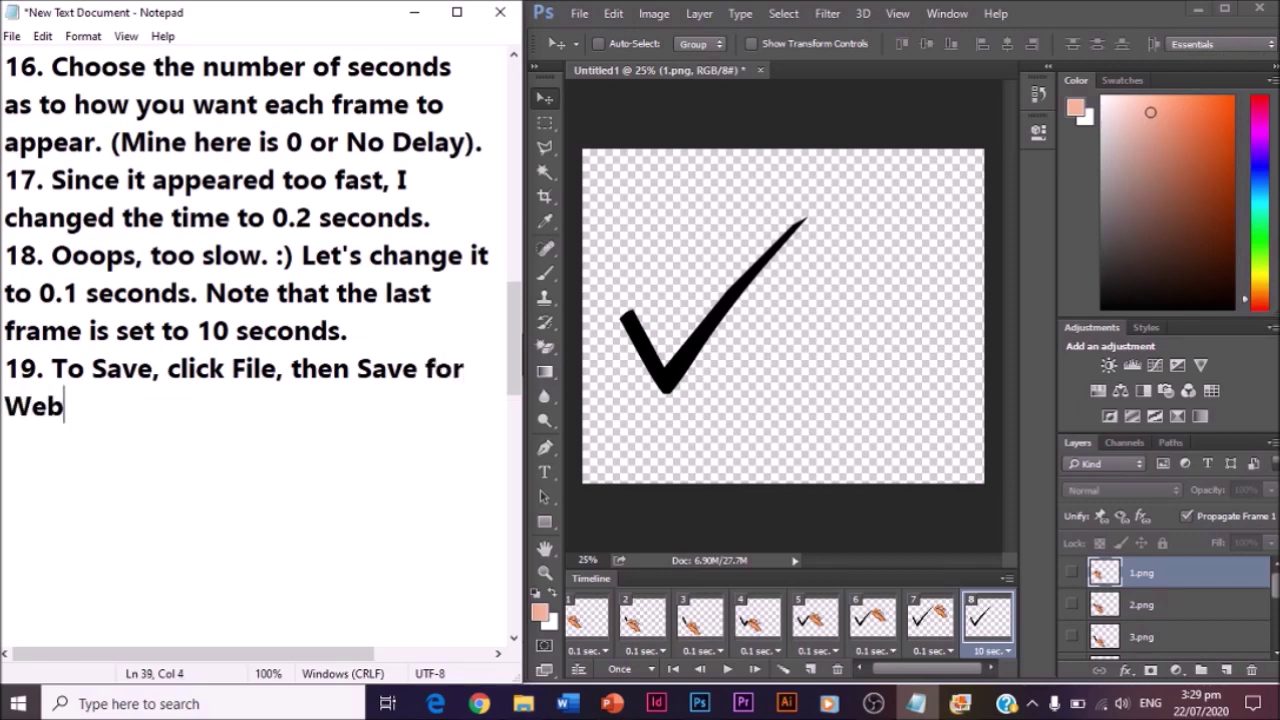
# In Photoshop, open the animation in Save for Web and display its looping options
pyautogui.click(579, 13)
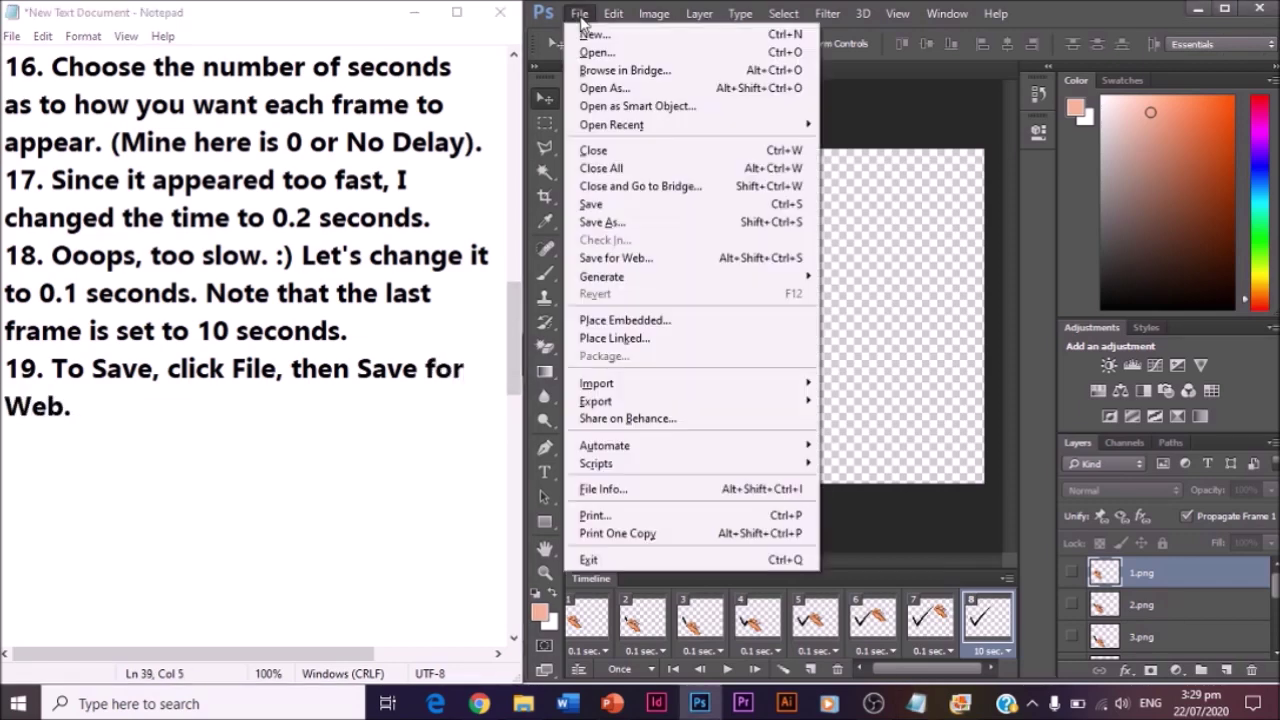
pyautogui.click(626, 257)
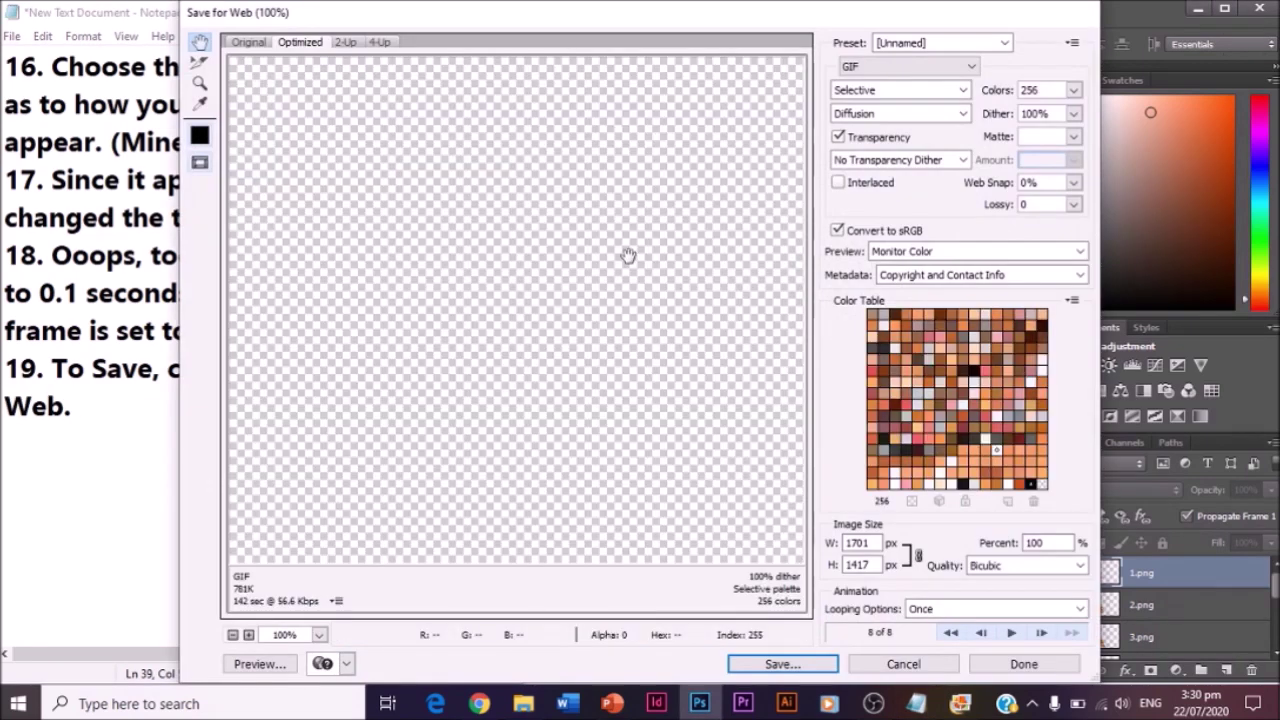
pyautogui.moveTo(702, 19); pyautogui.dragTo(848, 16)
pyautogui.click(1226, 609)
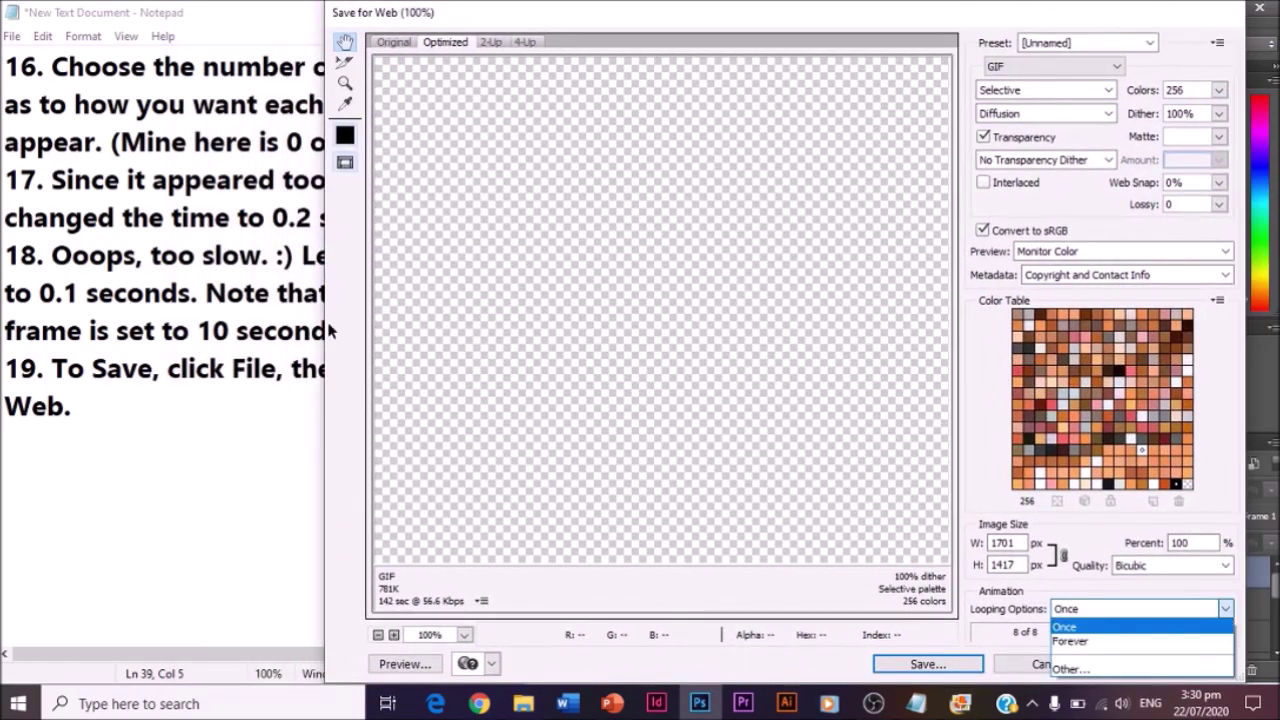
# In Notepad, add instruction 20: "You may choose if you want the GIF to play over and over again by clicking 'forever'."
pyautogui.click(214, 402)
pyautogui.press('Return')
pyautogui.write('20. Yo')
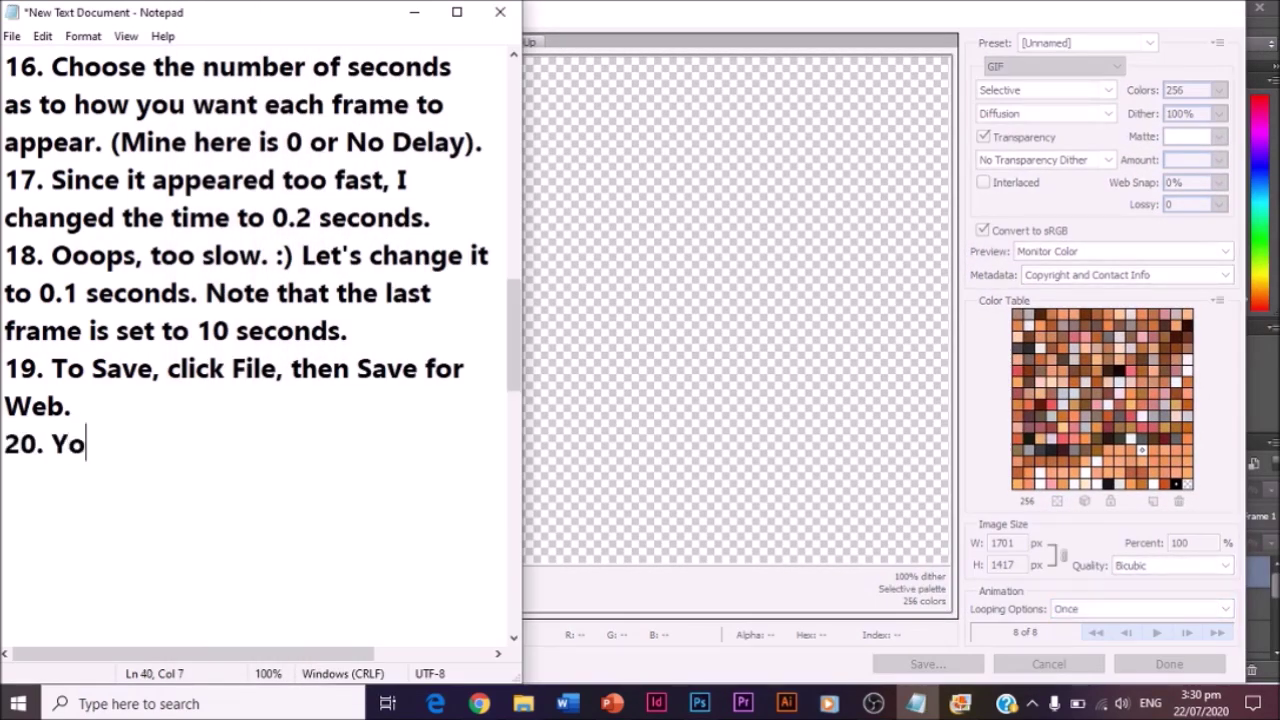
pyautogui.write('u may choose if you want the GIF to pl')
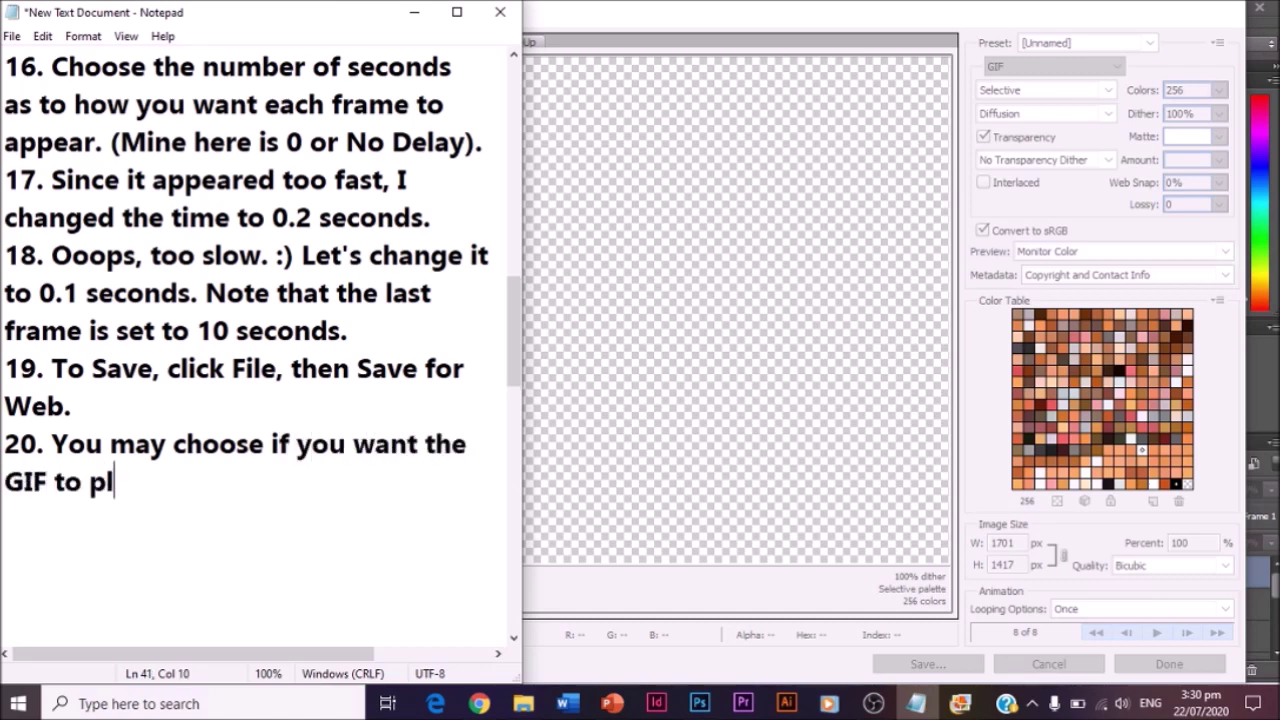
pyautogui.write('ay over and over agai')
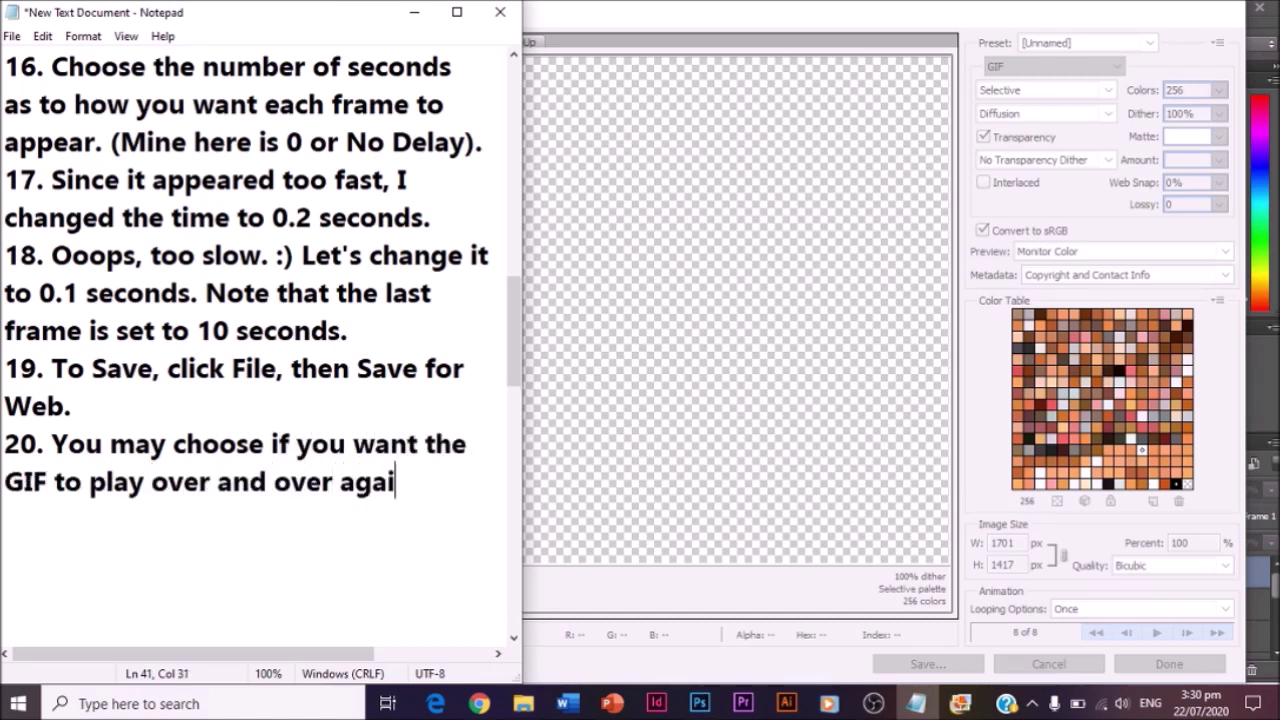
pyautogui.write('n by click')
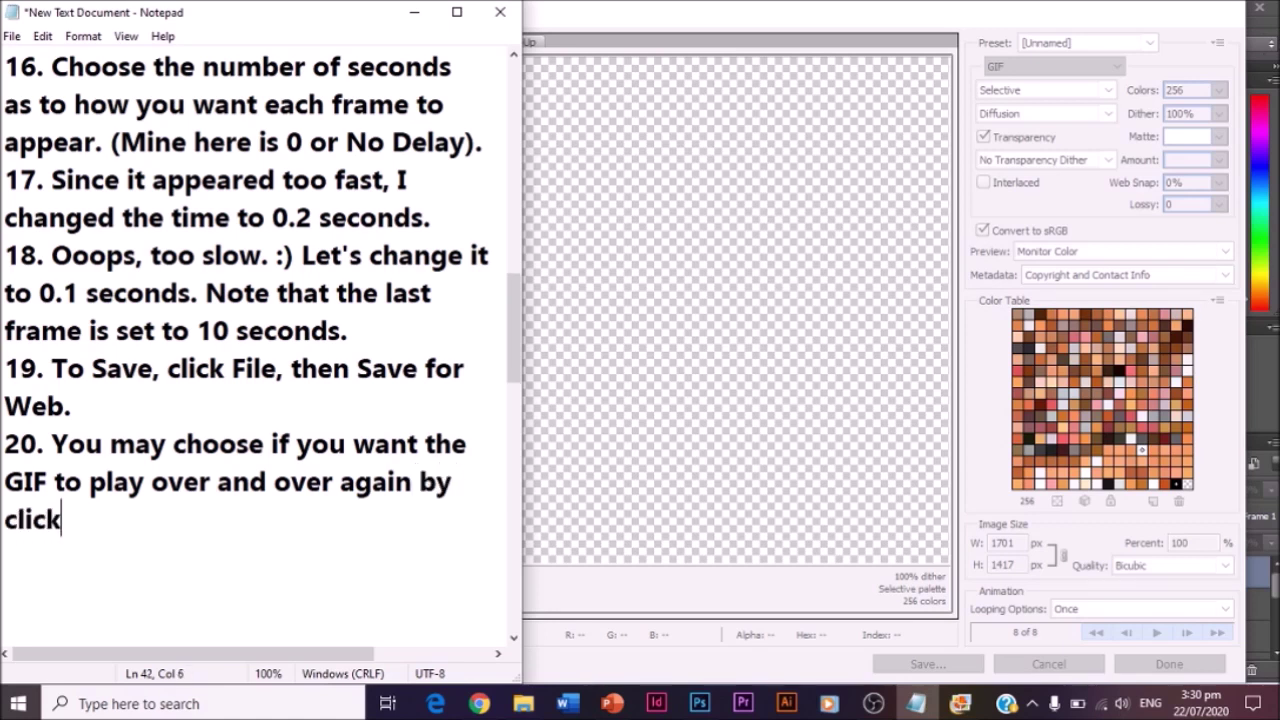
pyautogui.write("ing 'forever'.")
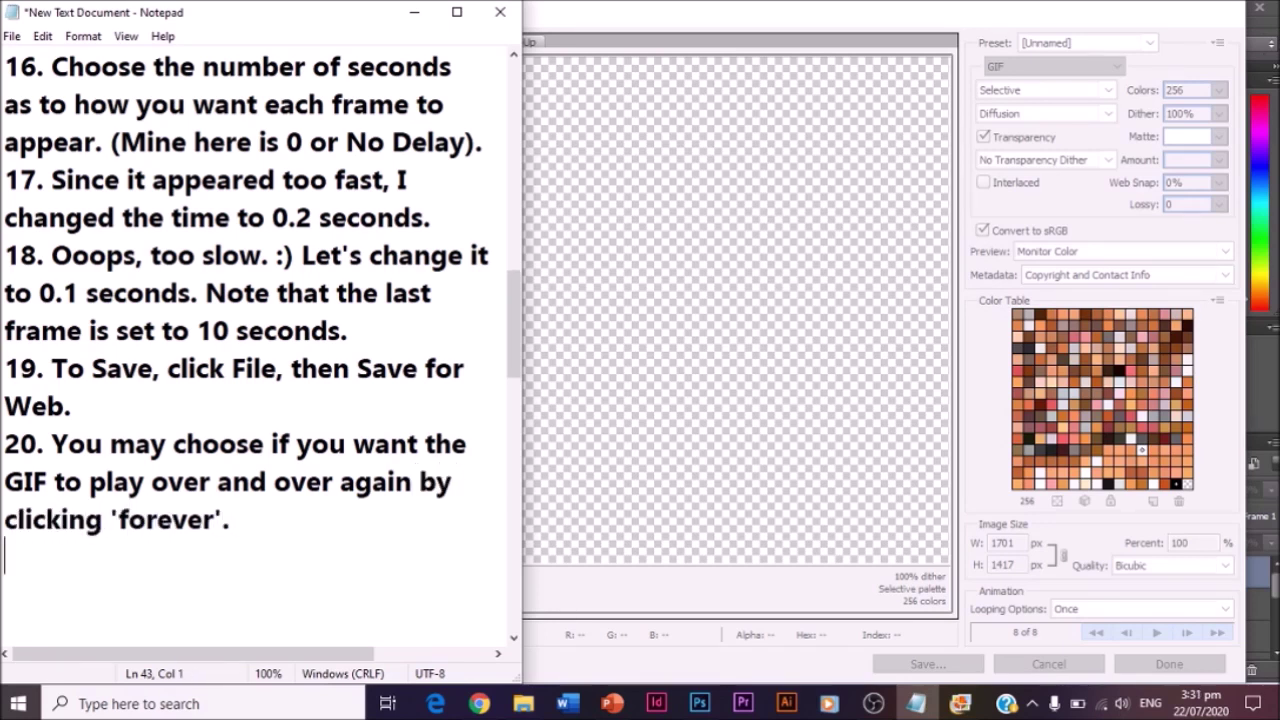
# Extend instruction 20 with "For this particular check GIF, I will choose 'Once'."
pyautogui.write(' For m')
pyautogui.press('BackSpace')
pyautogui.write('this particular c')
pyautogui.write('heck GI')
pyautogui.write("F, I will choose 'Once'.")
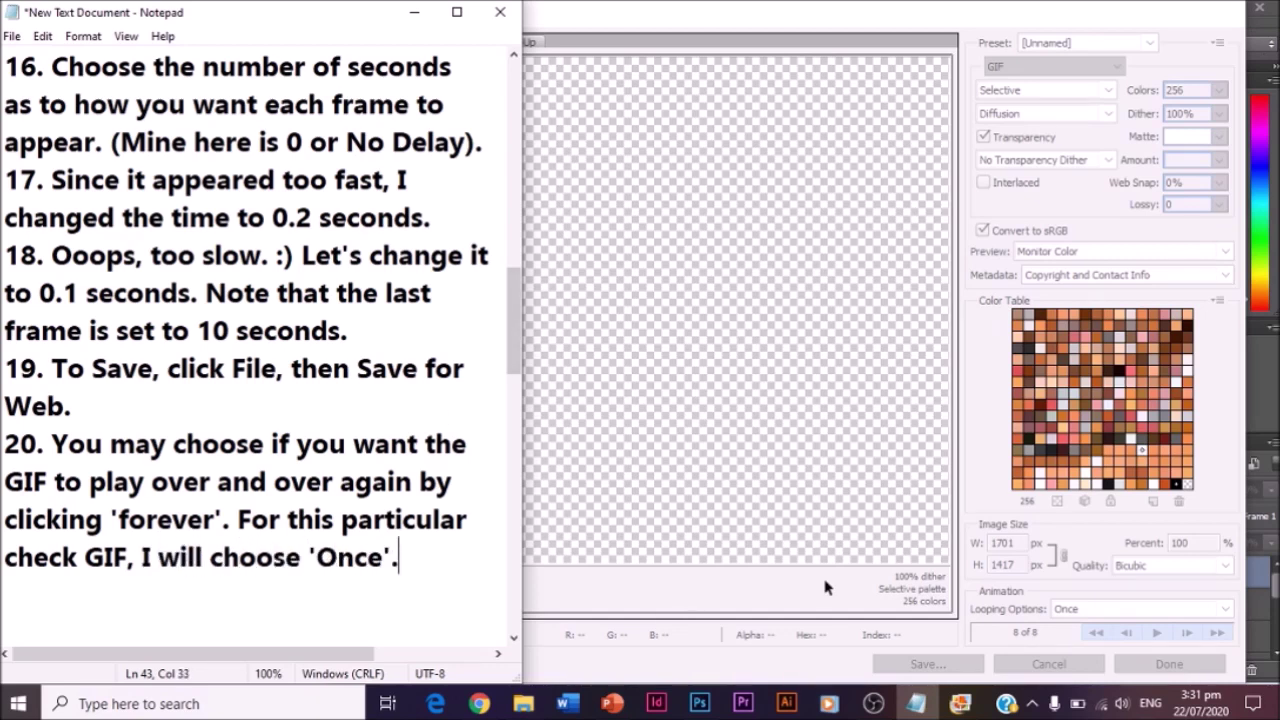
# Add instruction 21 on a new line: "Click Save."
pyautogui.press('Return')
pyautogui.write('21. Click S')
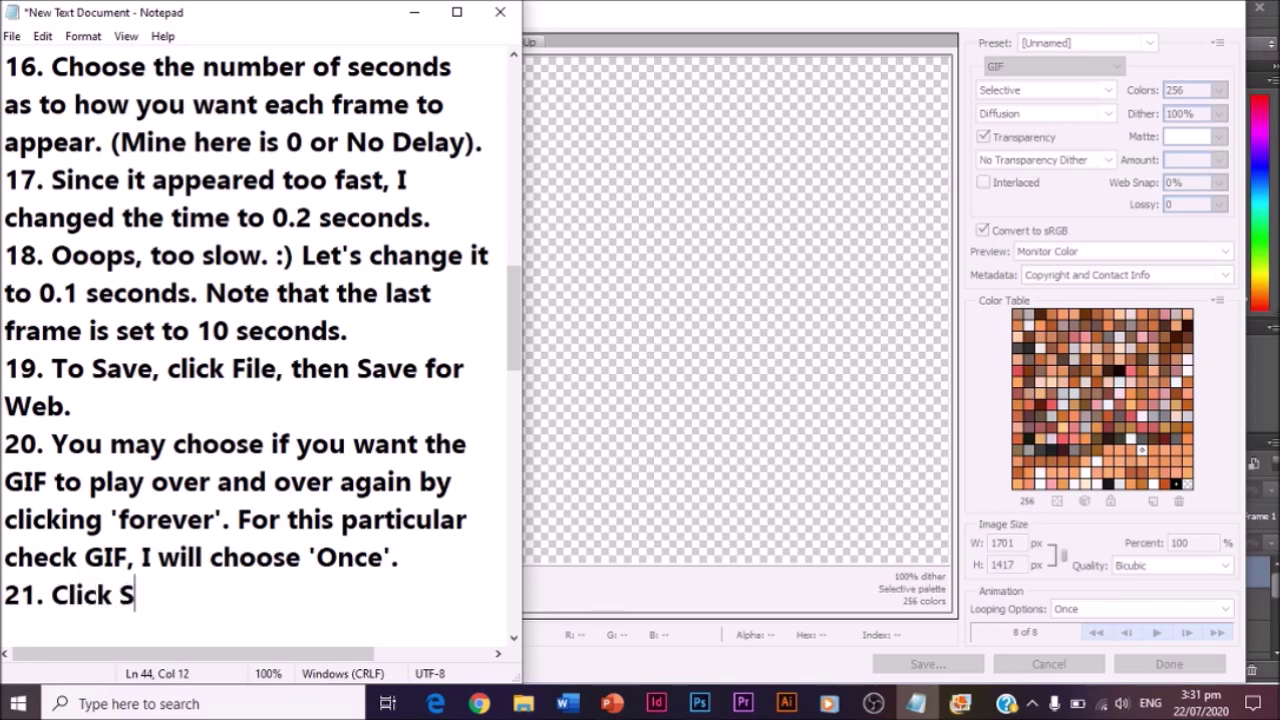
pyautogui.write('ave.')
# In Photoshop's Save for Web, set the looping to Once and save the GIF as "only check"
pyautogui.click(982, 422)
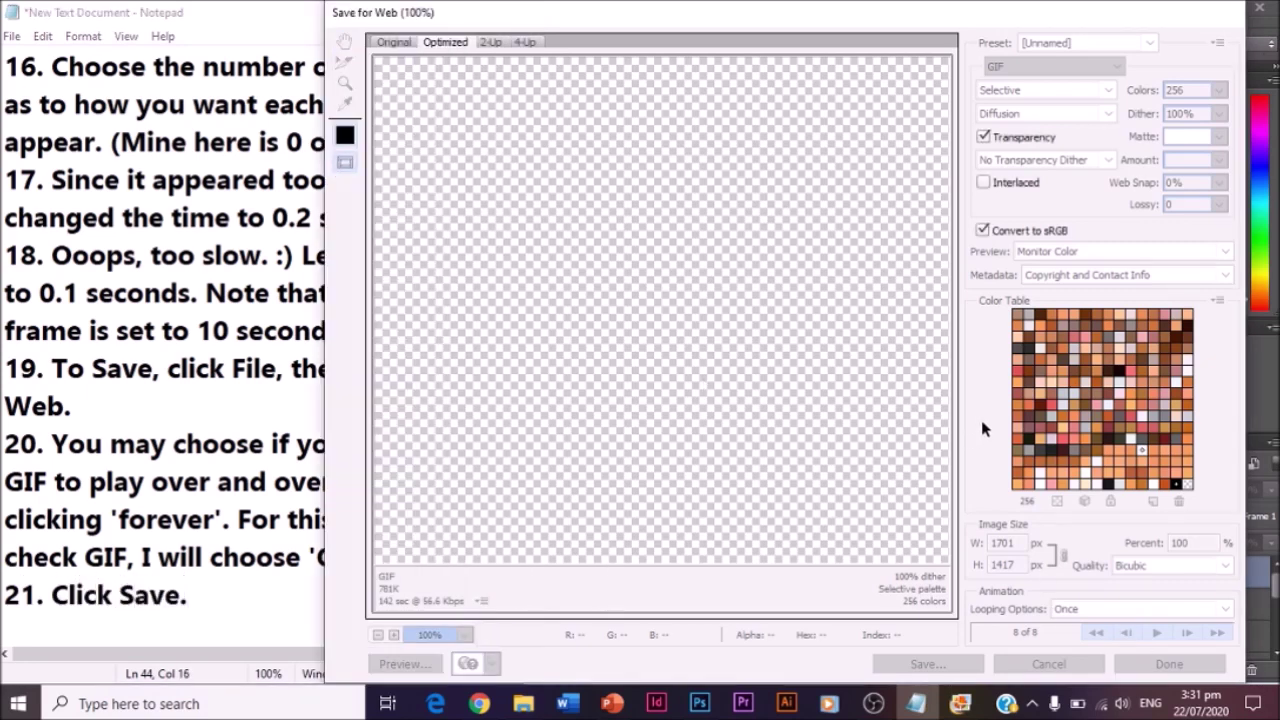
pyautogui.click(1221, 611)
pyautogui.click(1065, 627)
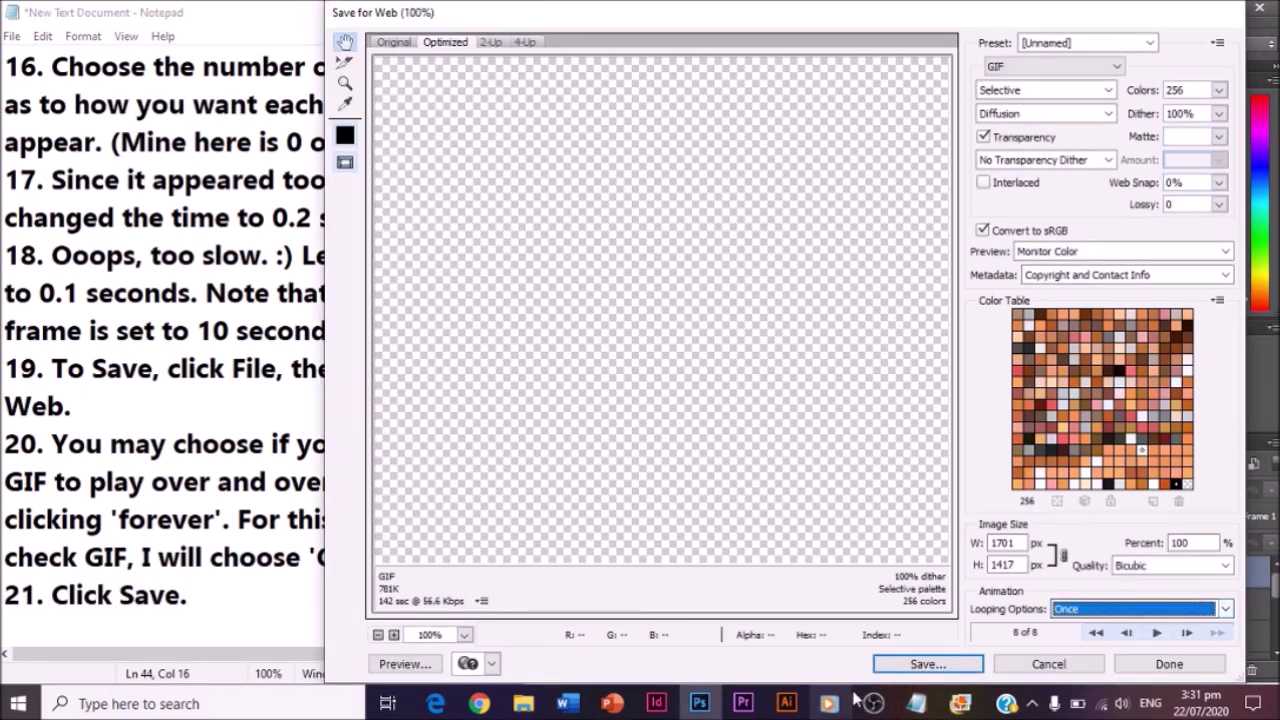
pyautogui.click(903, 664)
pyautogui.write('only check')
pyautogui.press('Return')
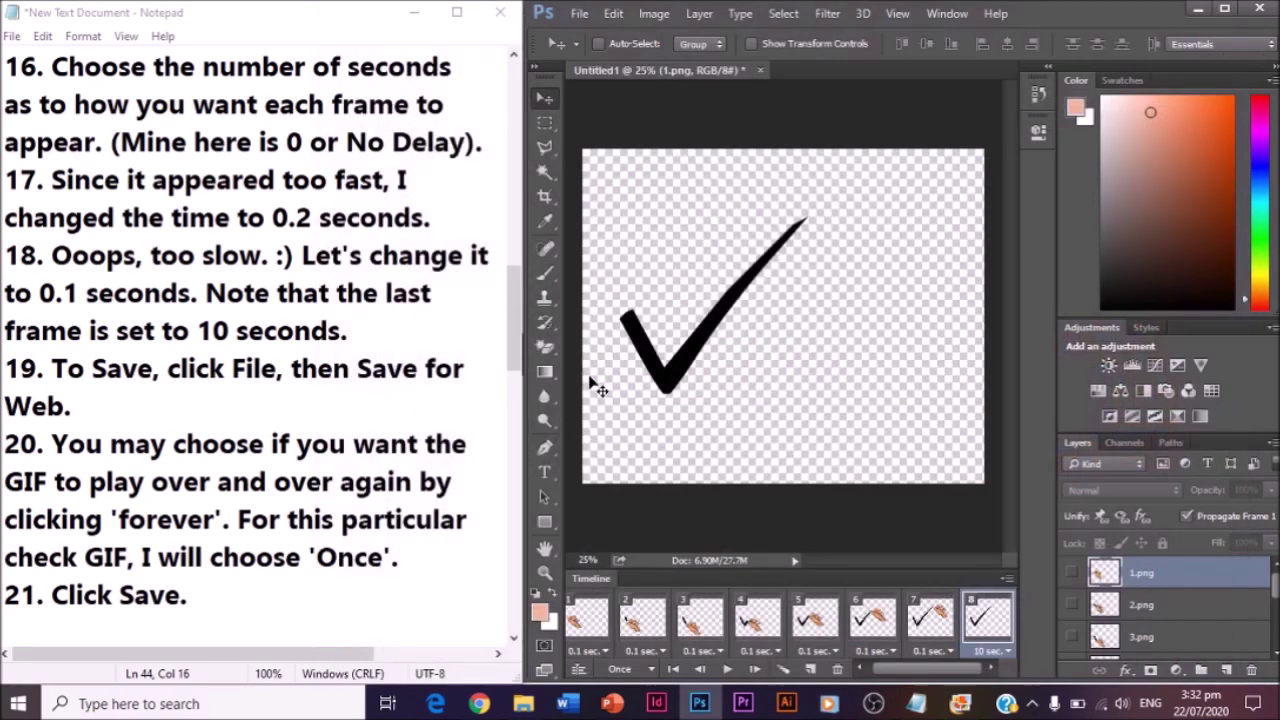